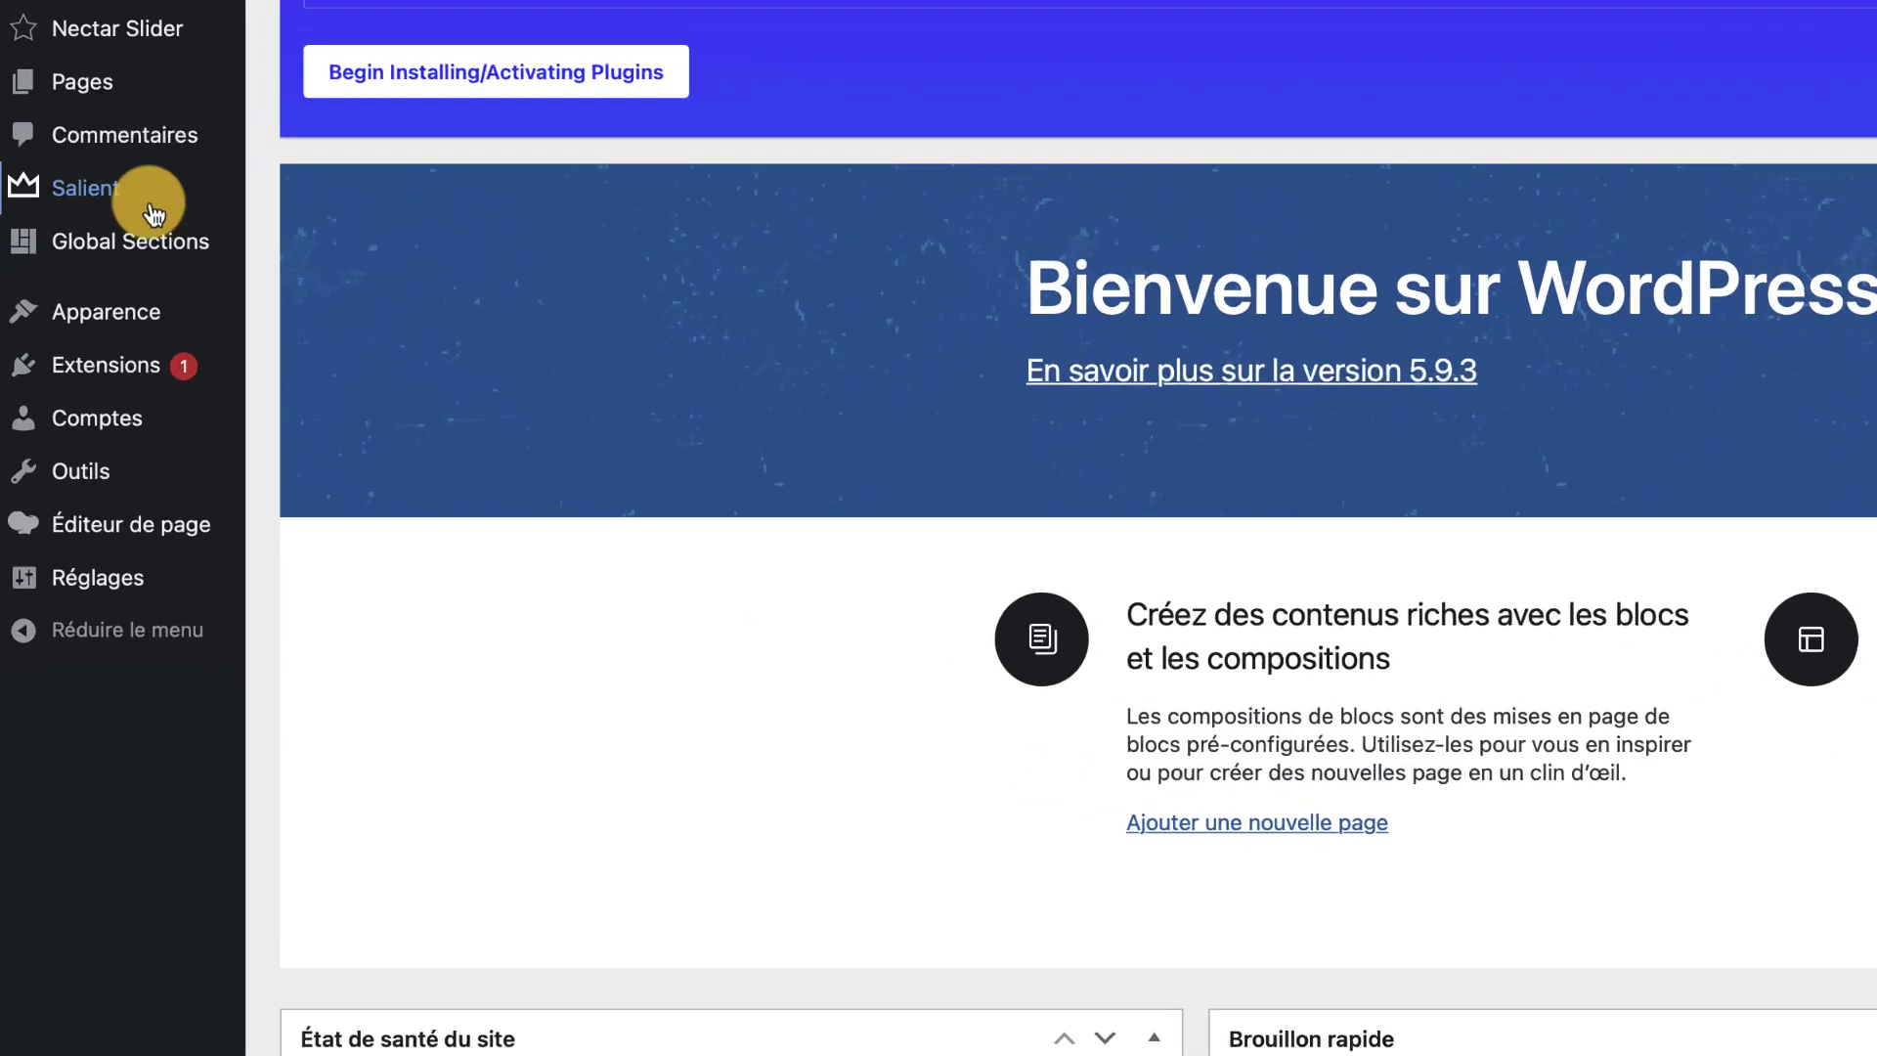
Step: Search the plugins to add for "instagram" and activate Spotlight Social Media Feeds
{"action": "mouse_move", "coordinate": [127, 347]}
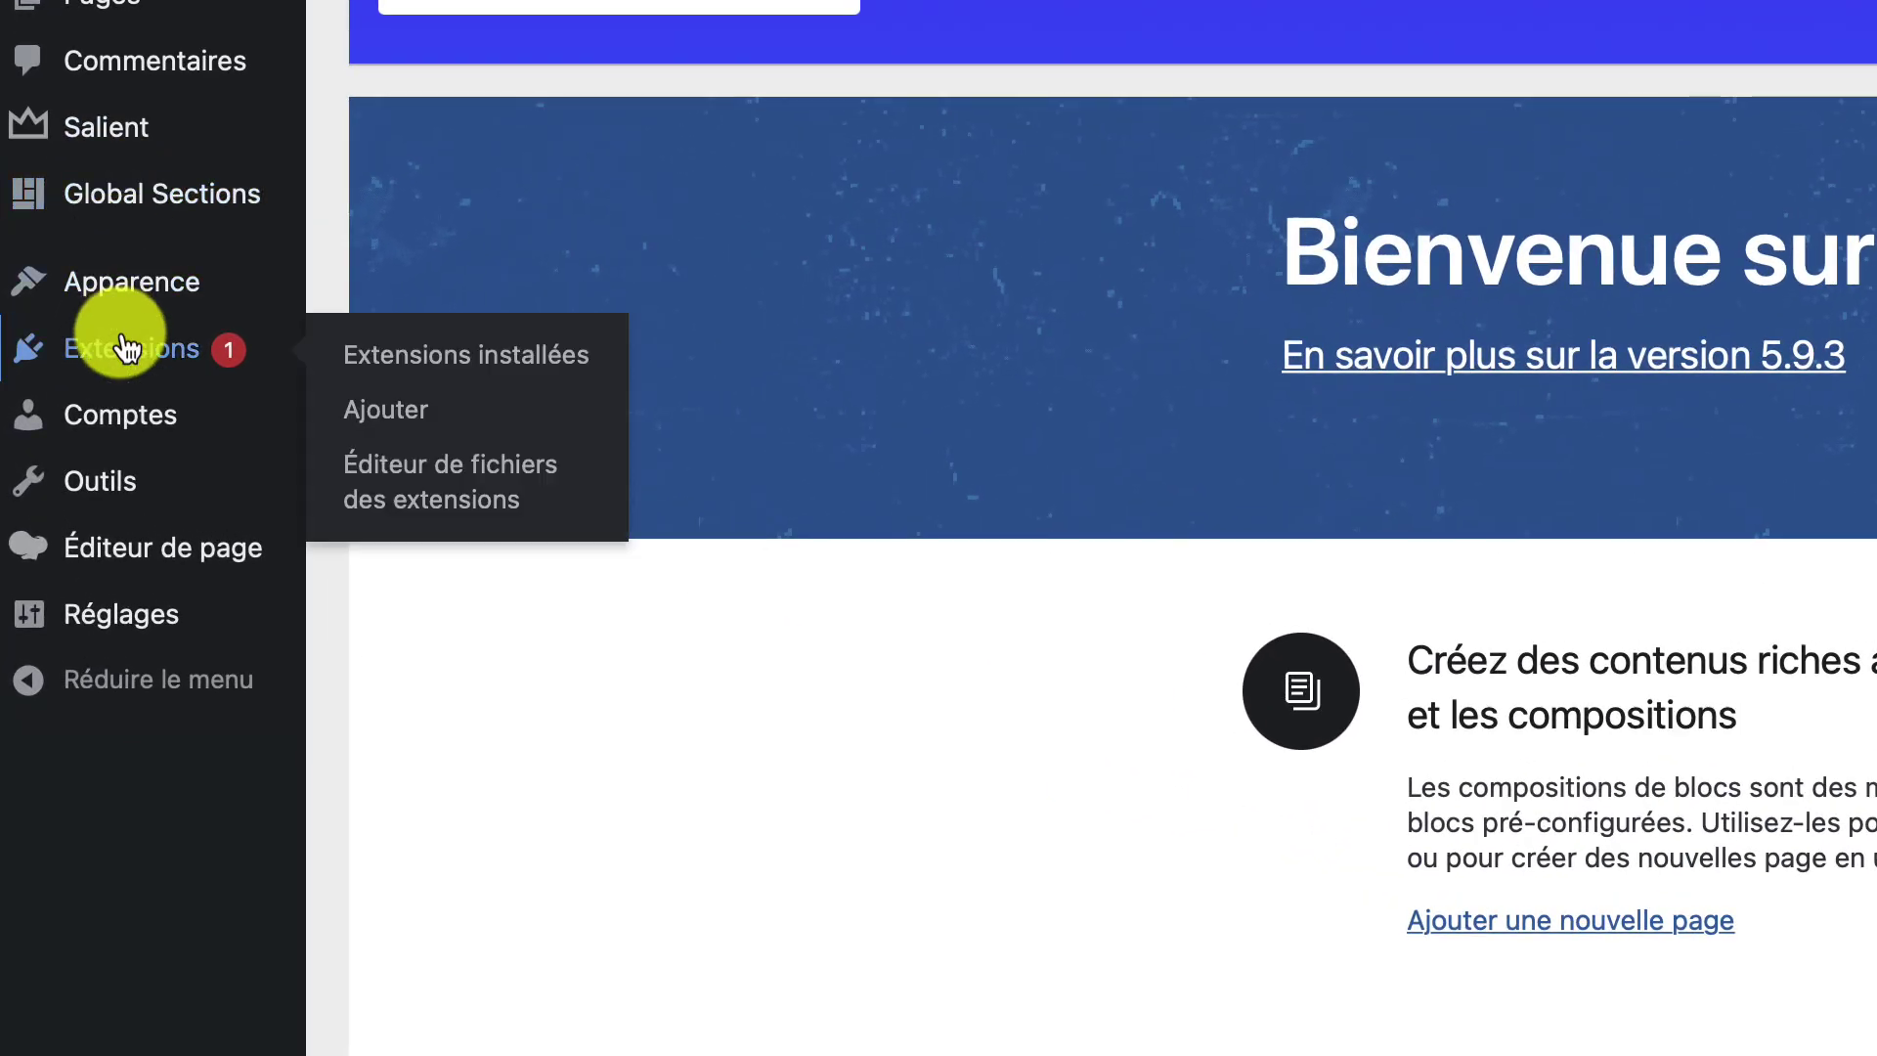
{"action": "left_click", "coordinate": [408, 411]}
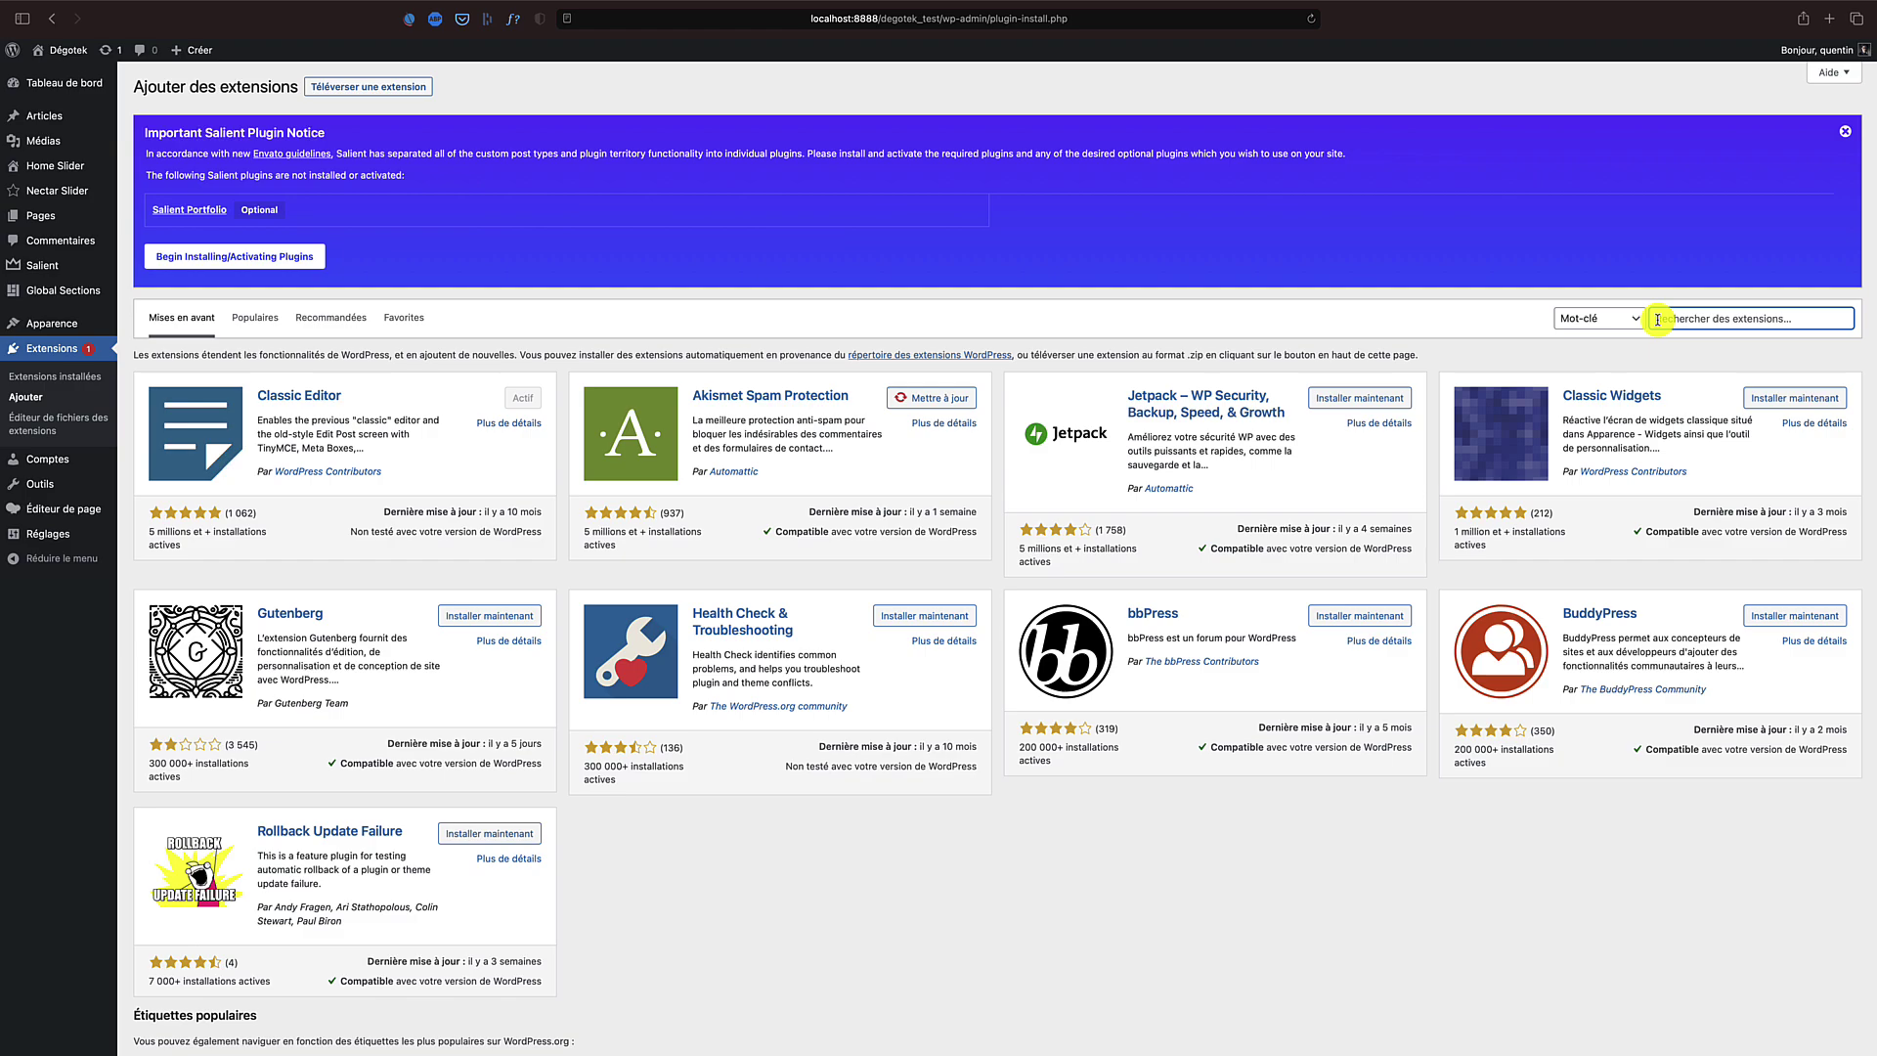
{"action": "type", "text": "instagram"}
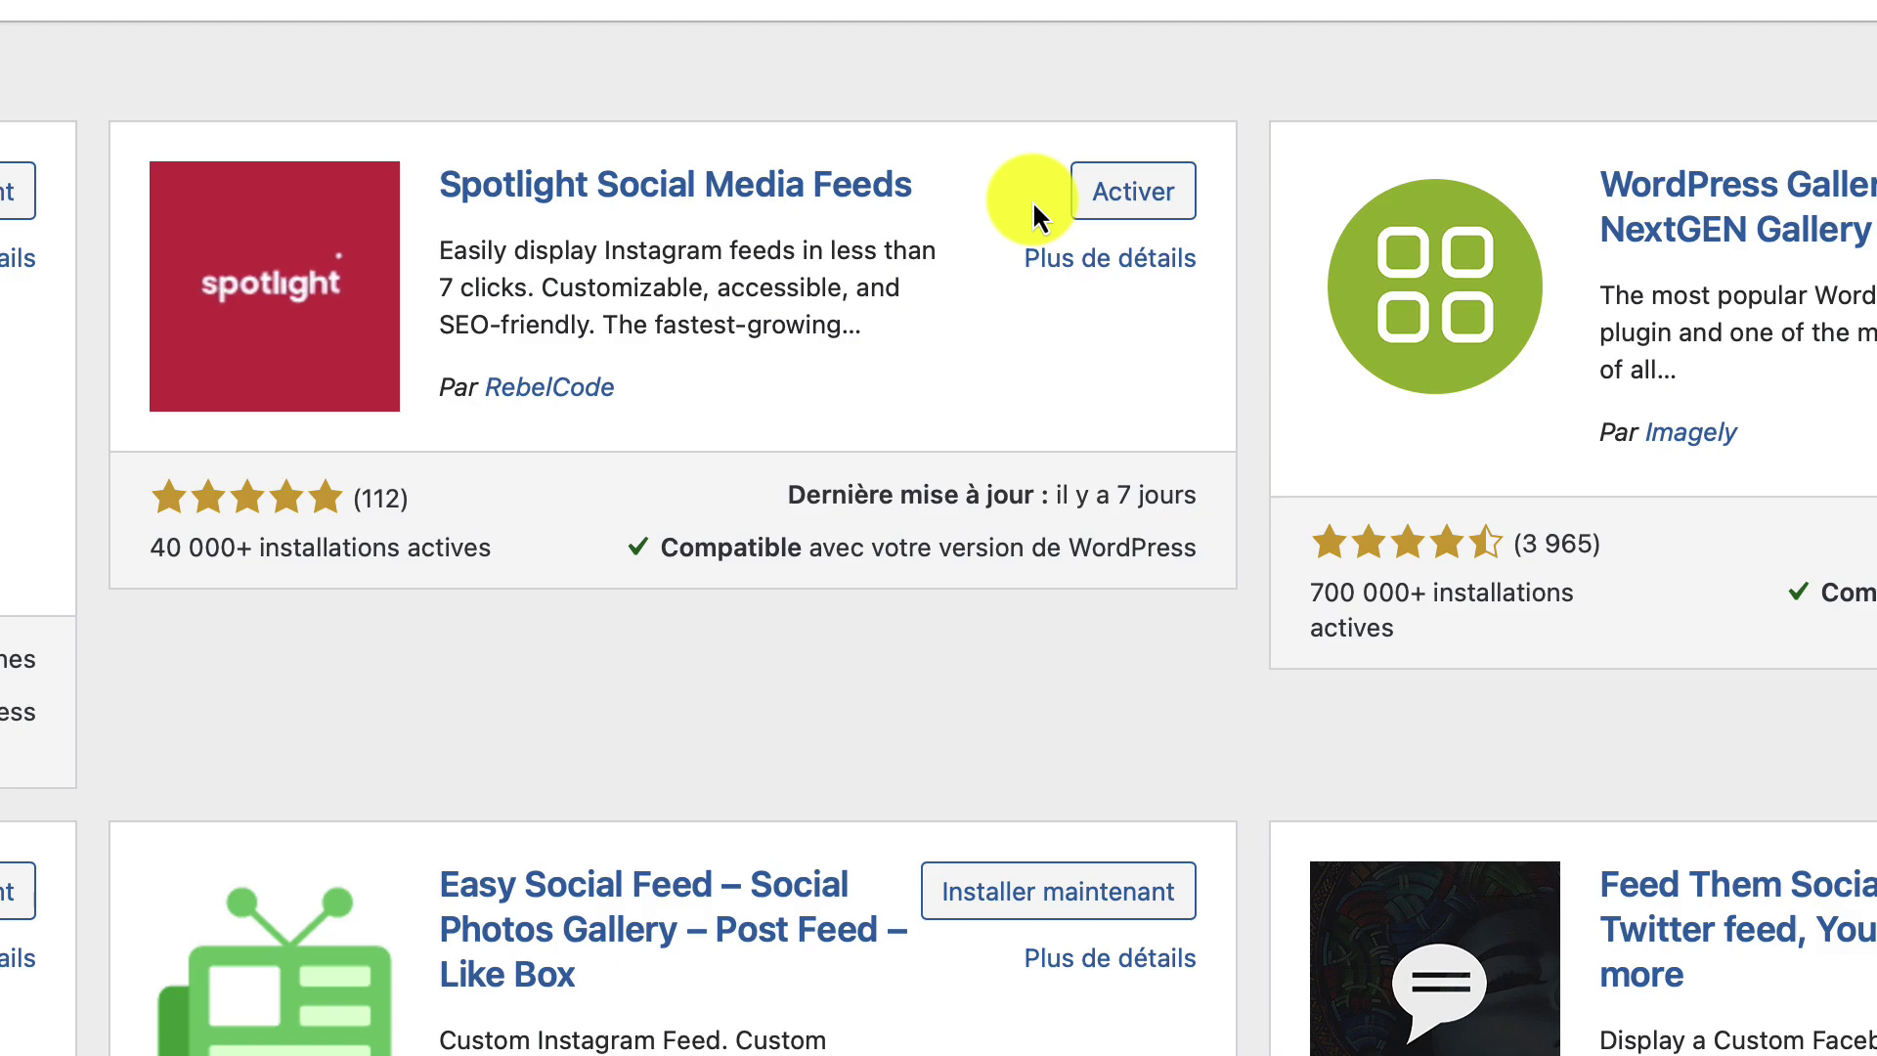
{"action": "left_click", "coordinate": [1120, 206]}
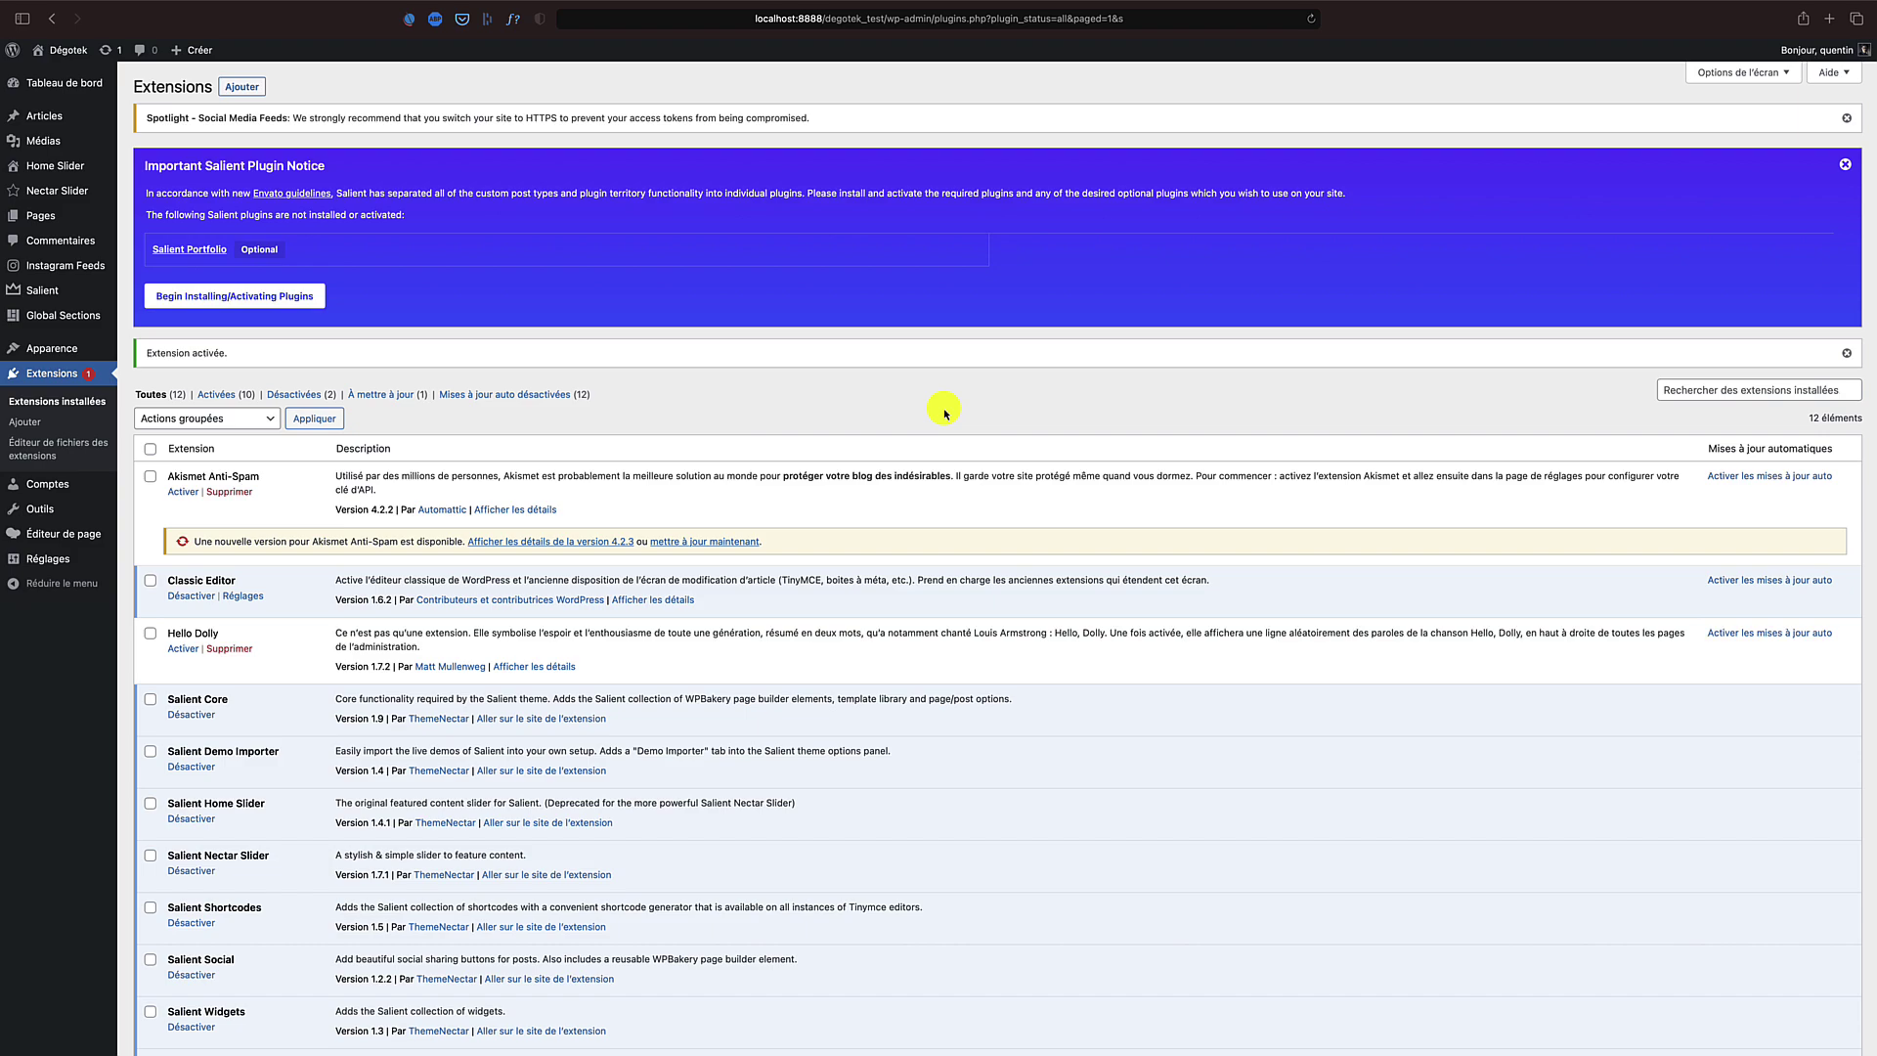
{"action": "left_click", "coordinate": [1157, 363]}
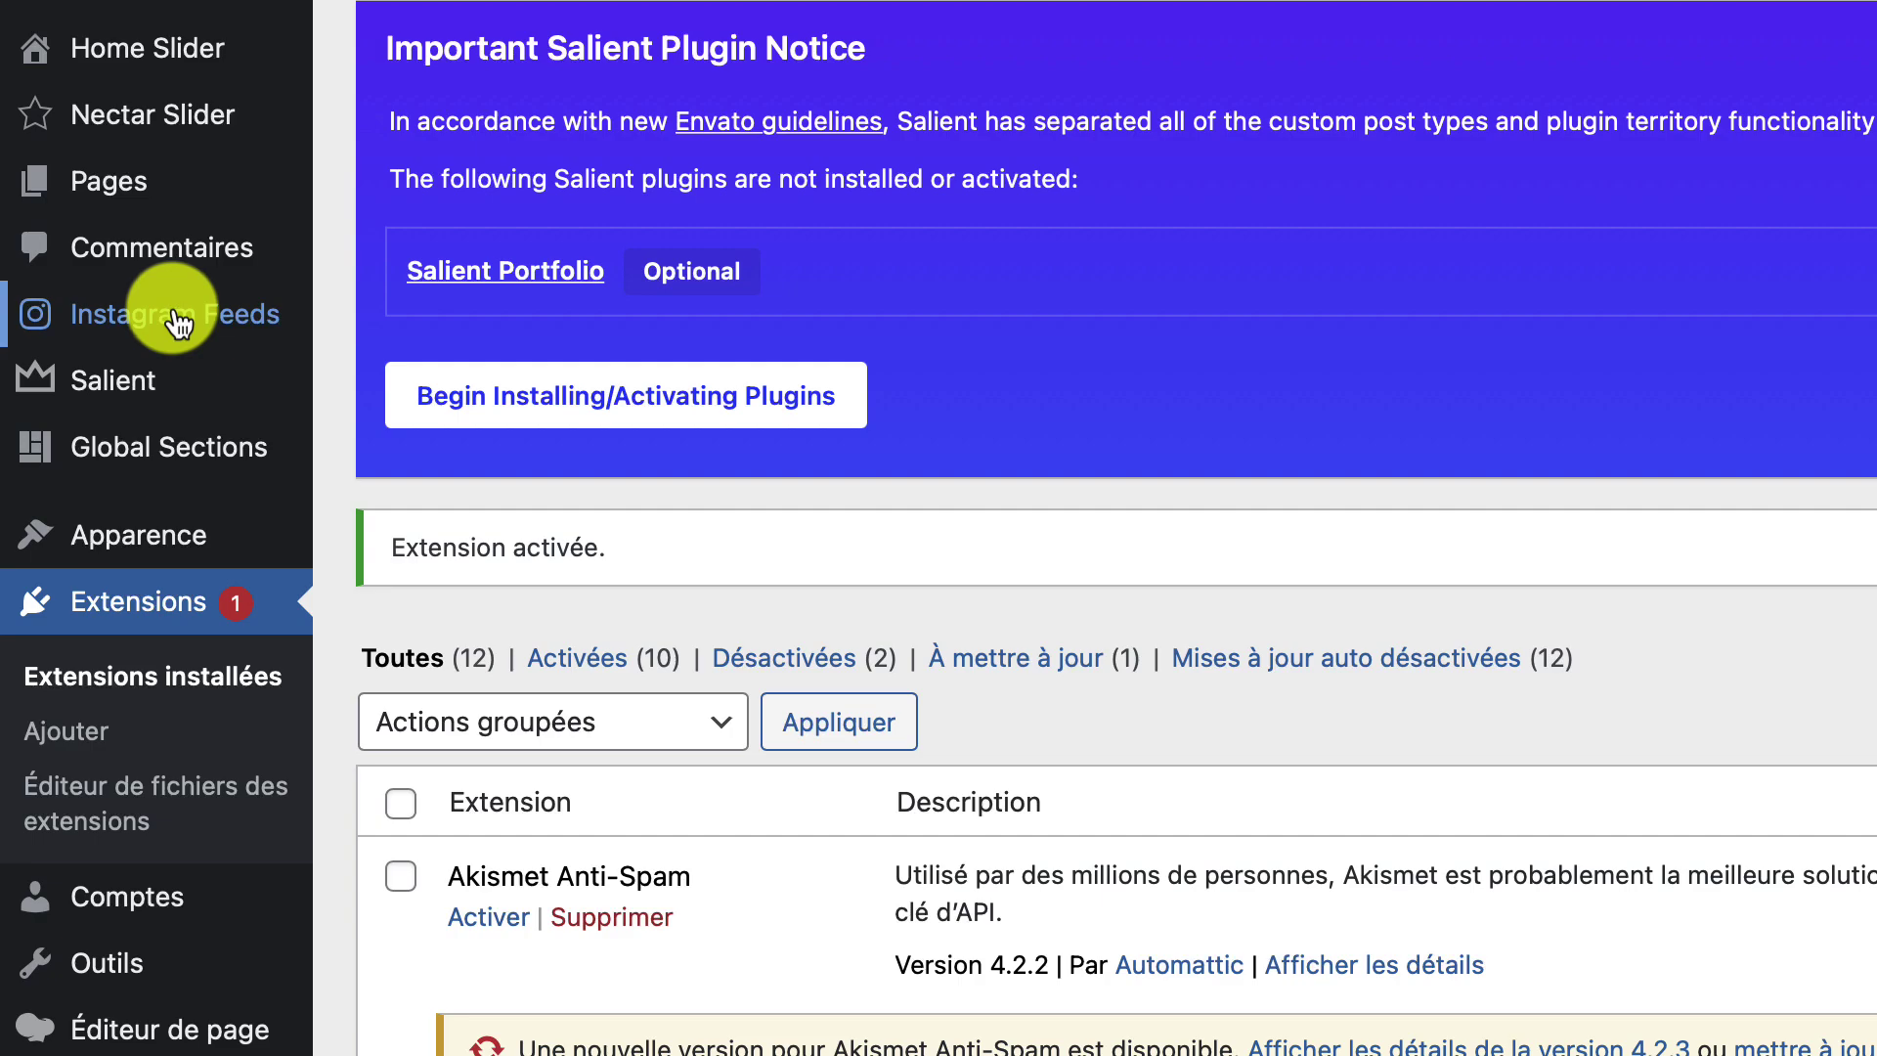
Step: Open Instagram Feeds and authorize Spotlight's update notifications and diagnostic tracking
{"action": "left_click", "coordinate": [179, 319]}
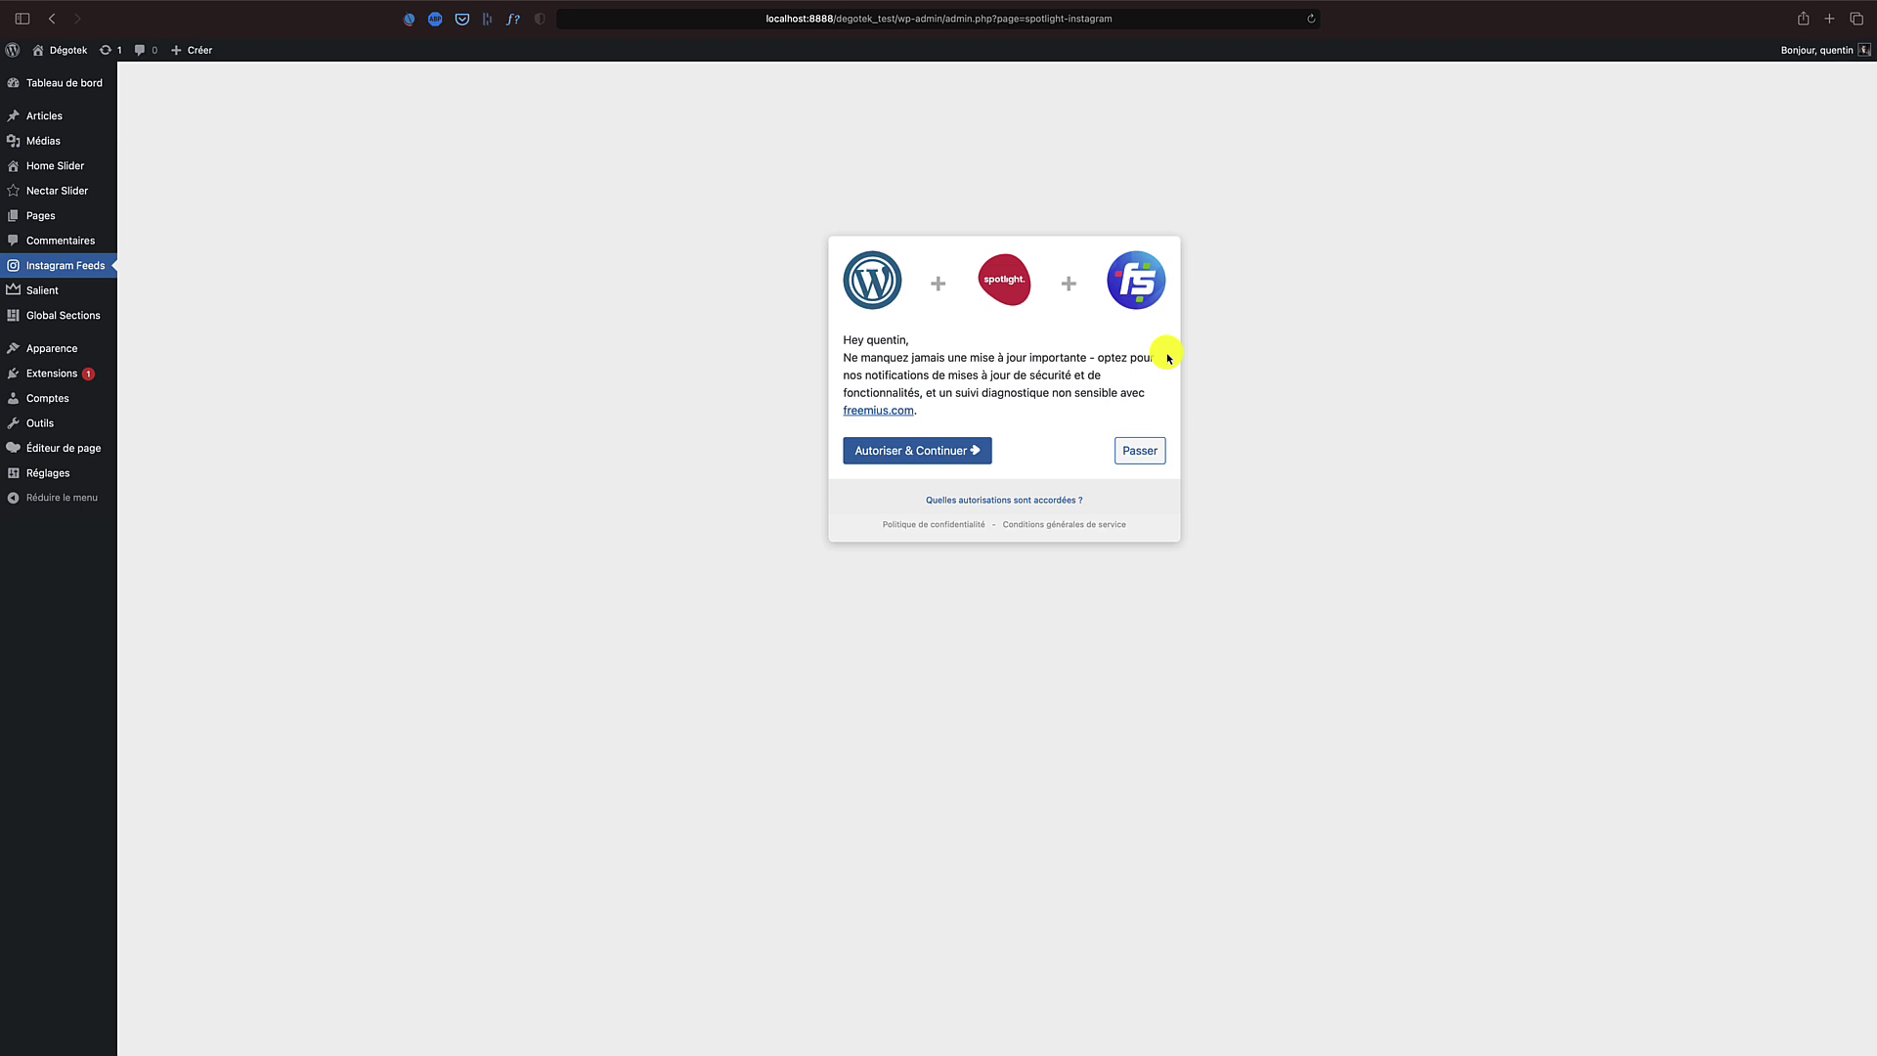
{"action": "left_click", "coordinate": [931, 452]}
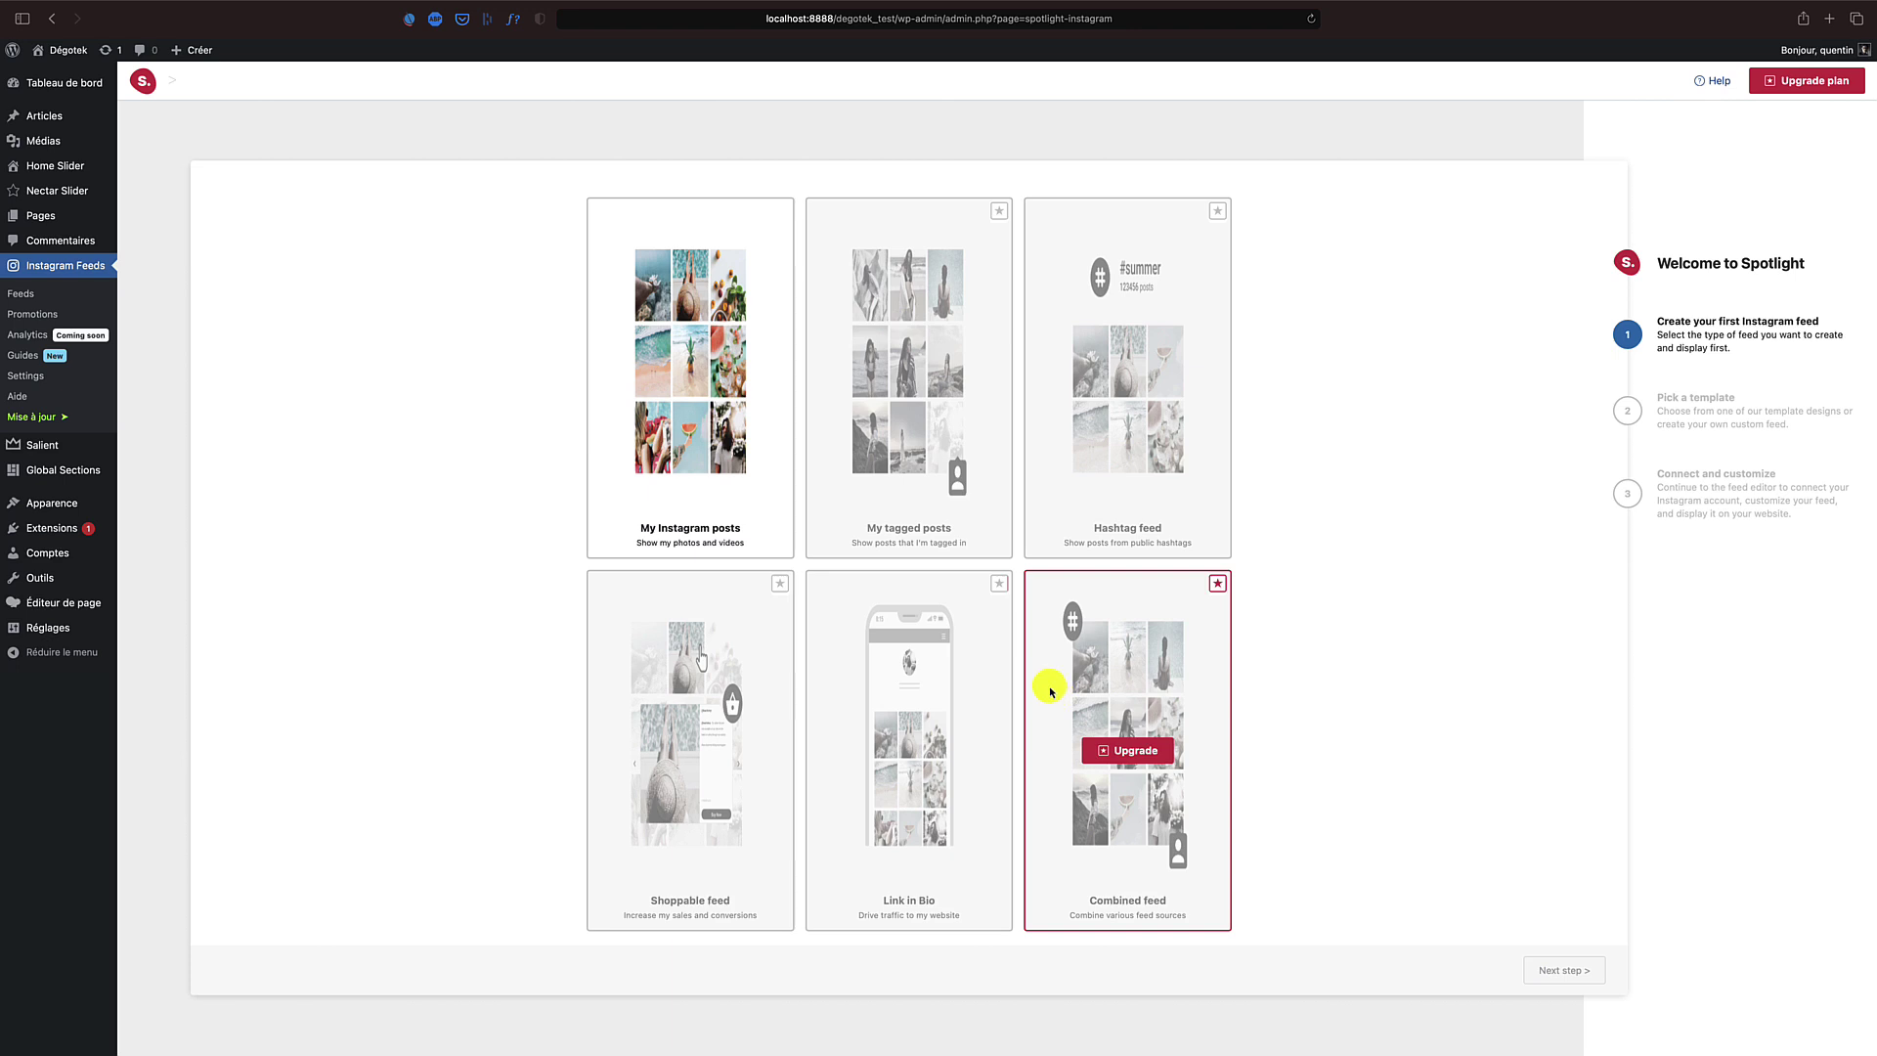
Step: Set up a first feed of type My Instagram posts with the Classic template and continue to the feed editor
{"action": "left_click", "coordinate": [718, 447]}
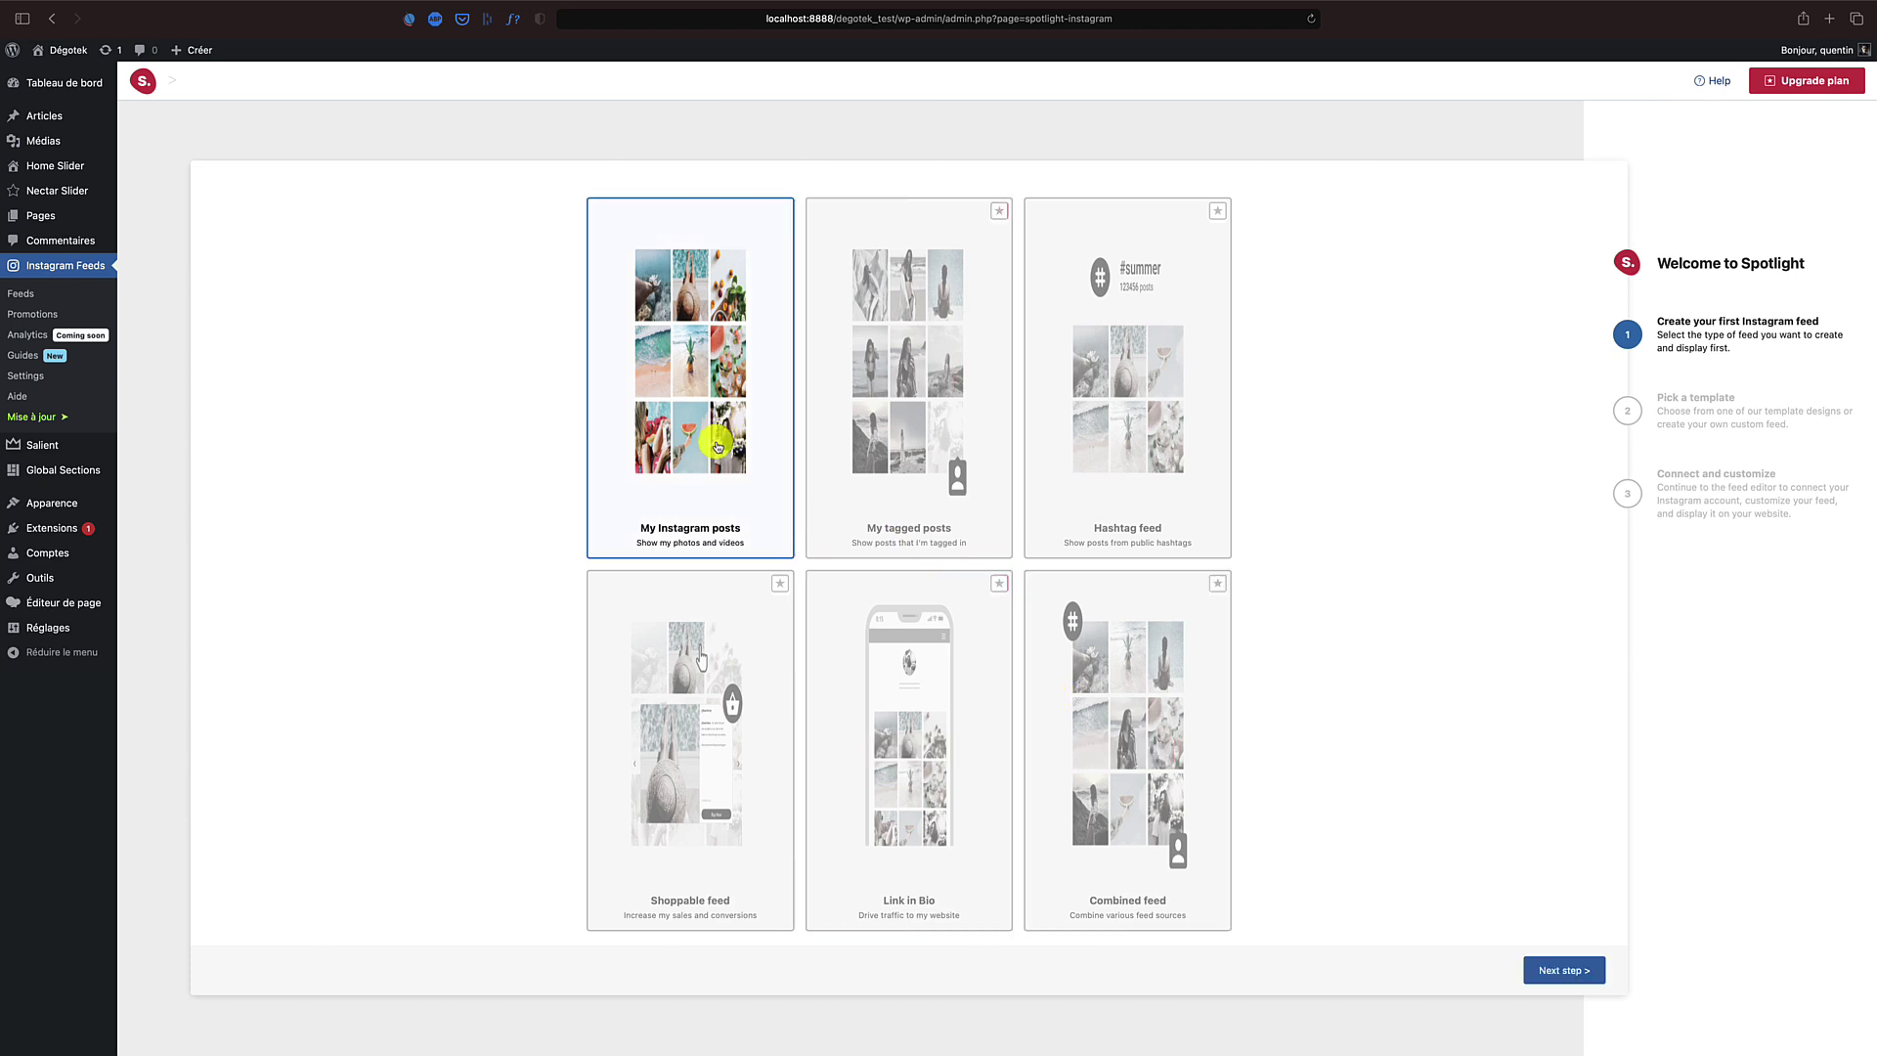
{"action": "left_click", "coordinate": [1547, 973]}
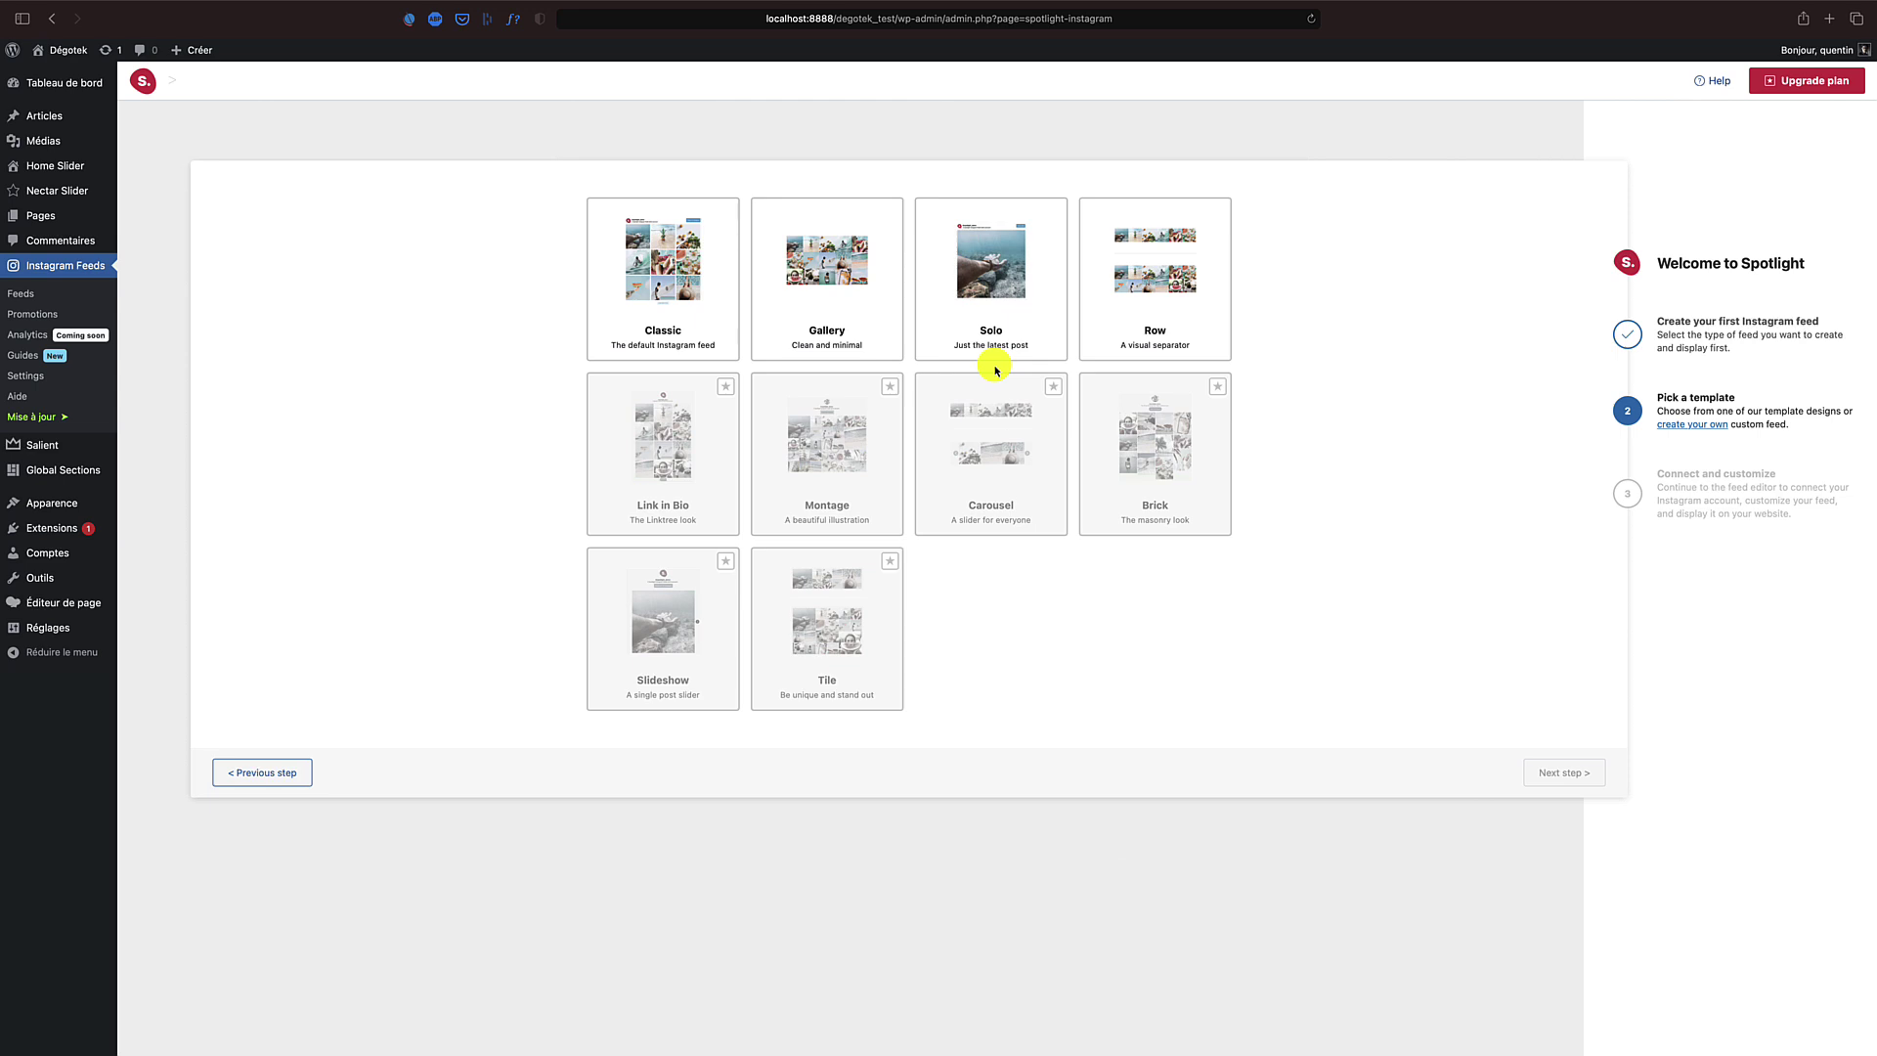
{"action": "left_click", "coordinate": [671, 277]}
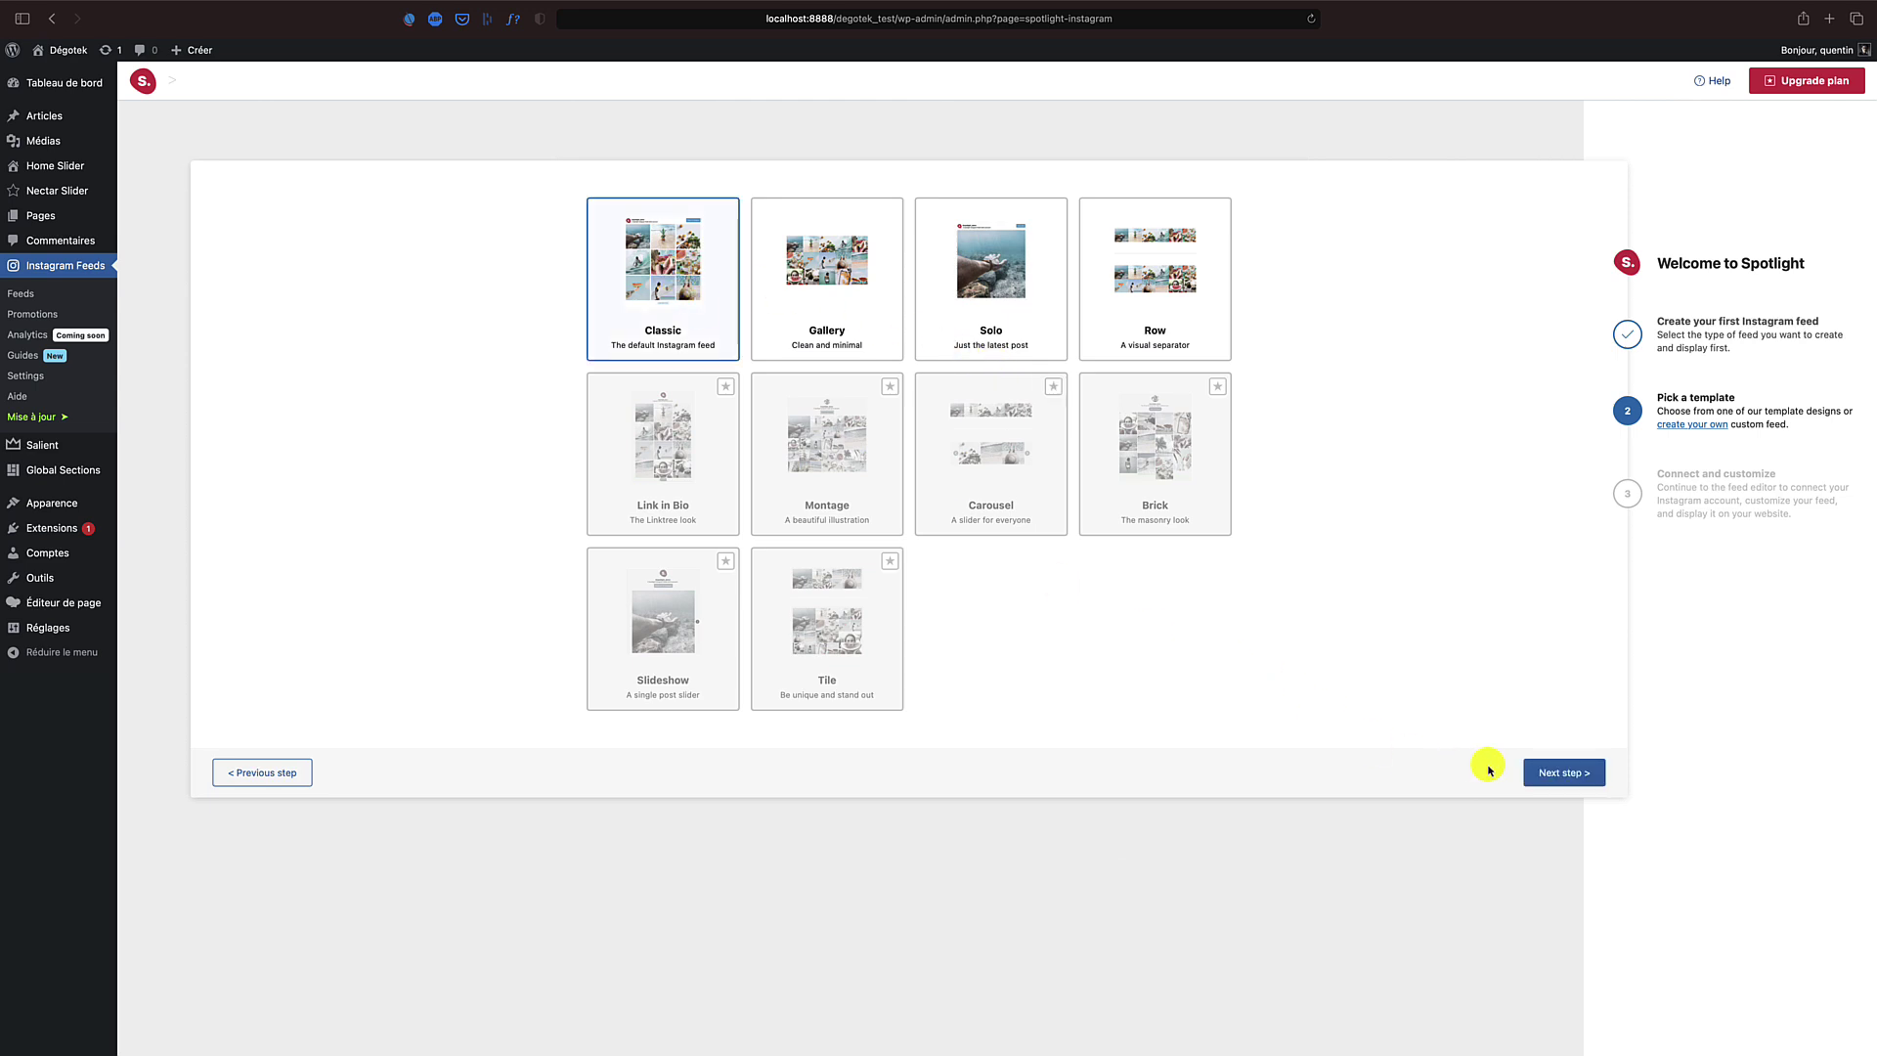
{"action": "left_click", "coordinate": [1554, 772]}
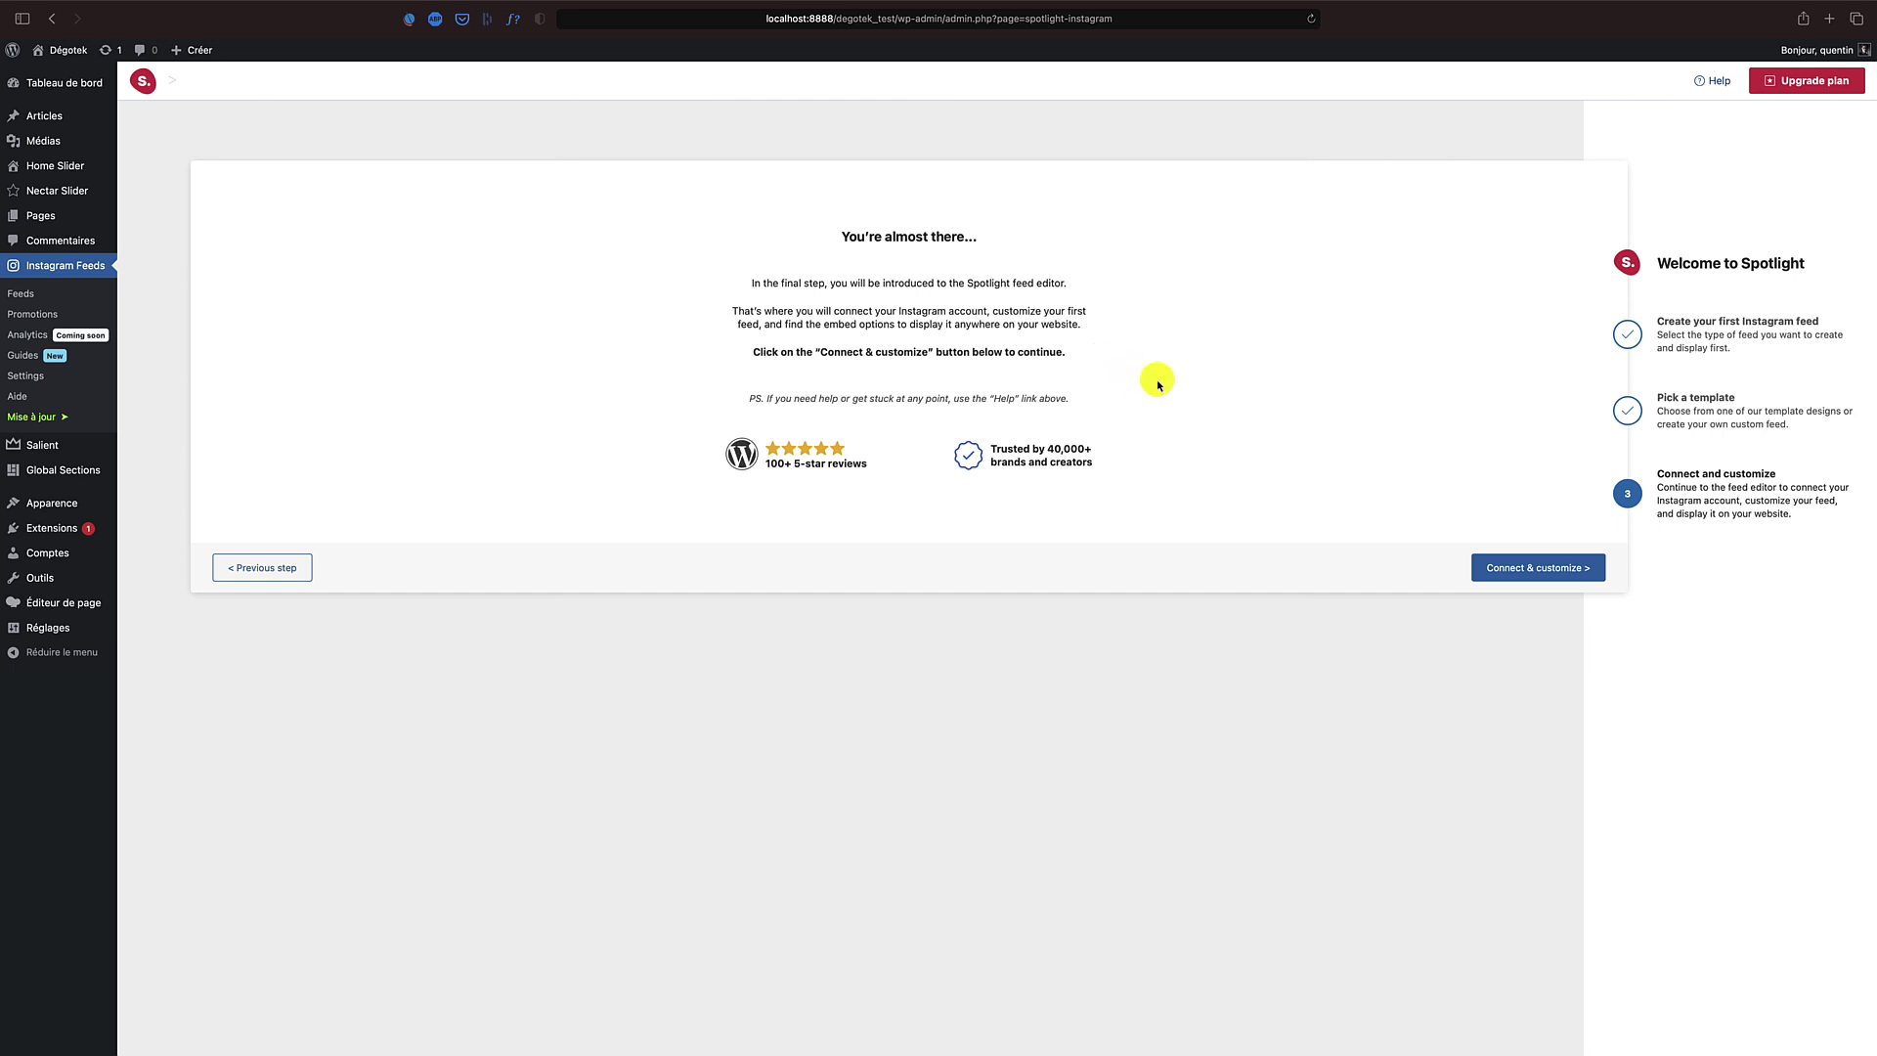
{"action": "left_click", "coordinate": [1500, 575]}
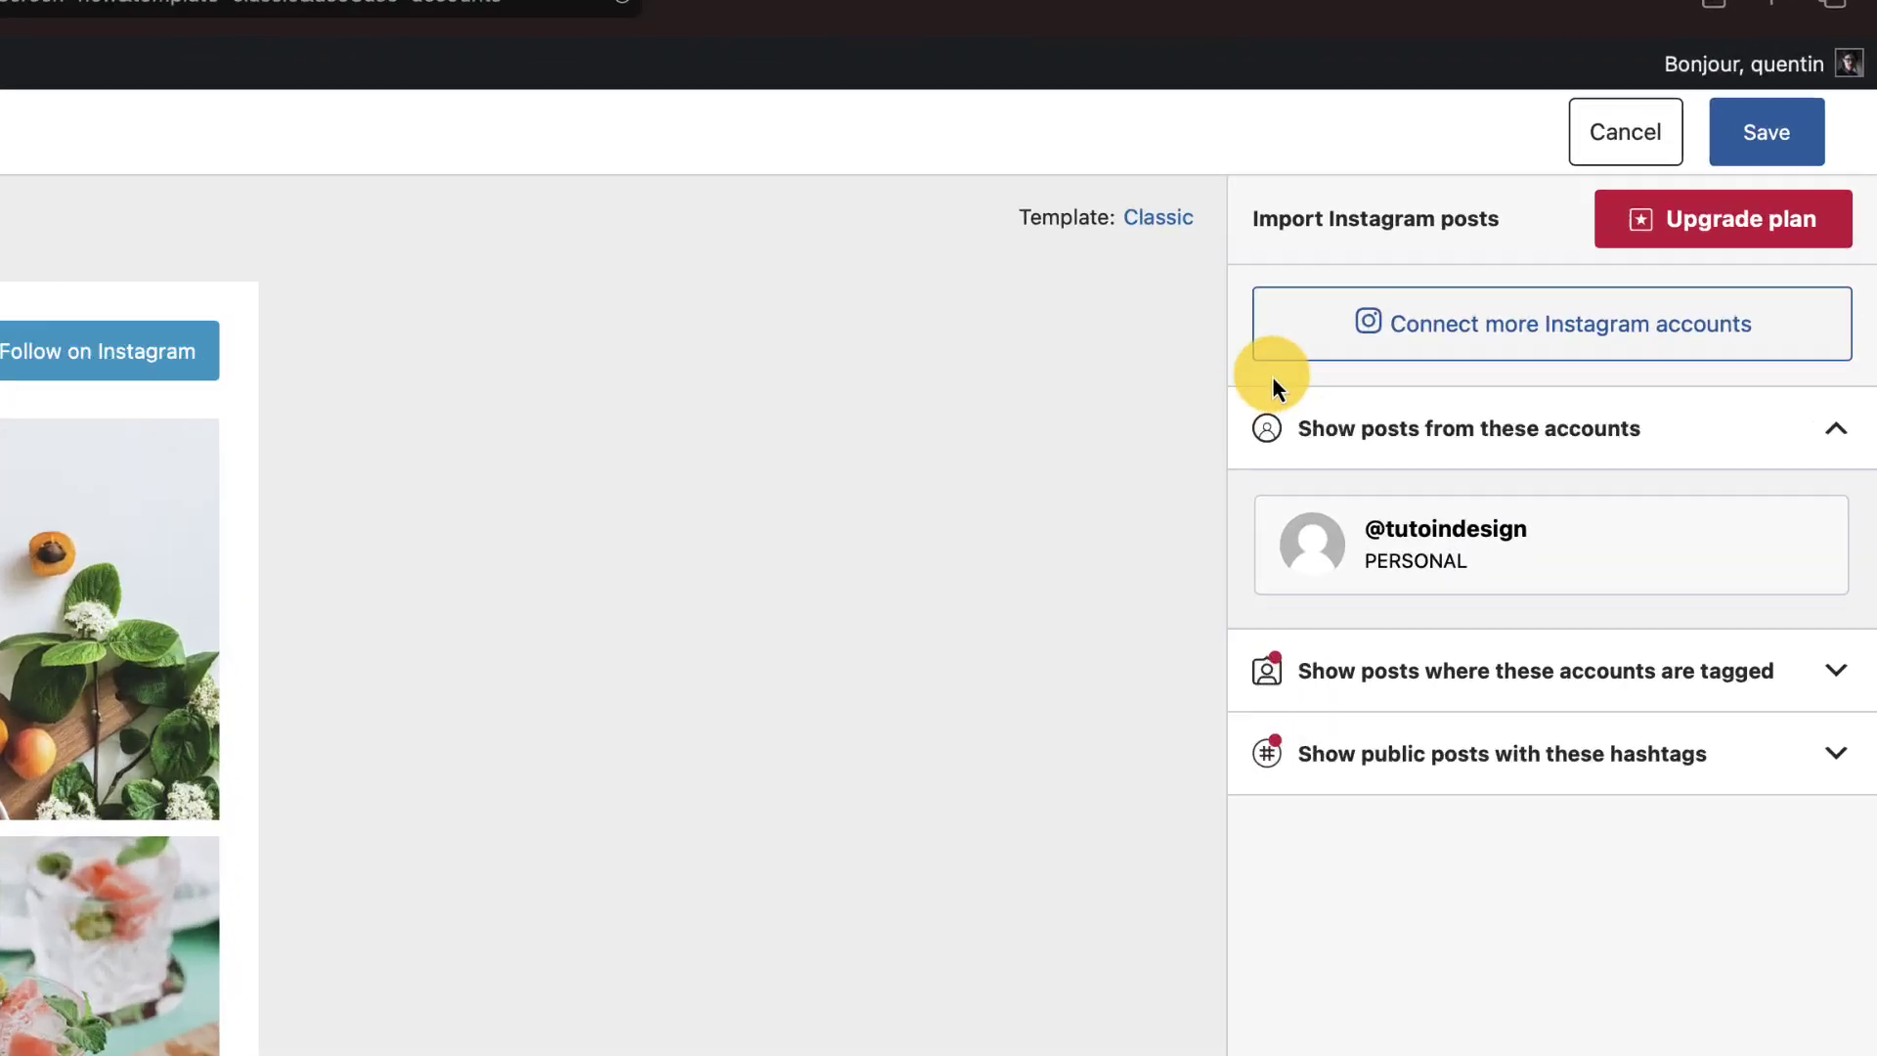
Step: Connect a personal Instagram account, authorize Spotlight's access to it, and leave the account details without adding a custom photo or bio
{"action": "left_click", "coordinate": [1628, 167]}
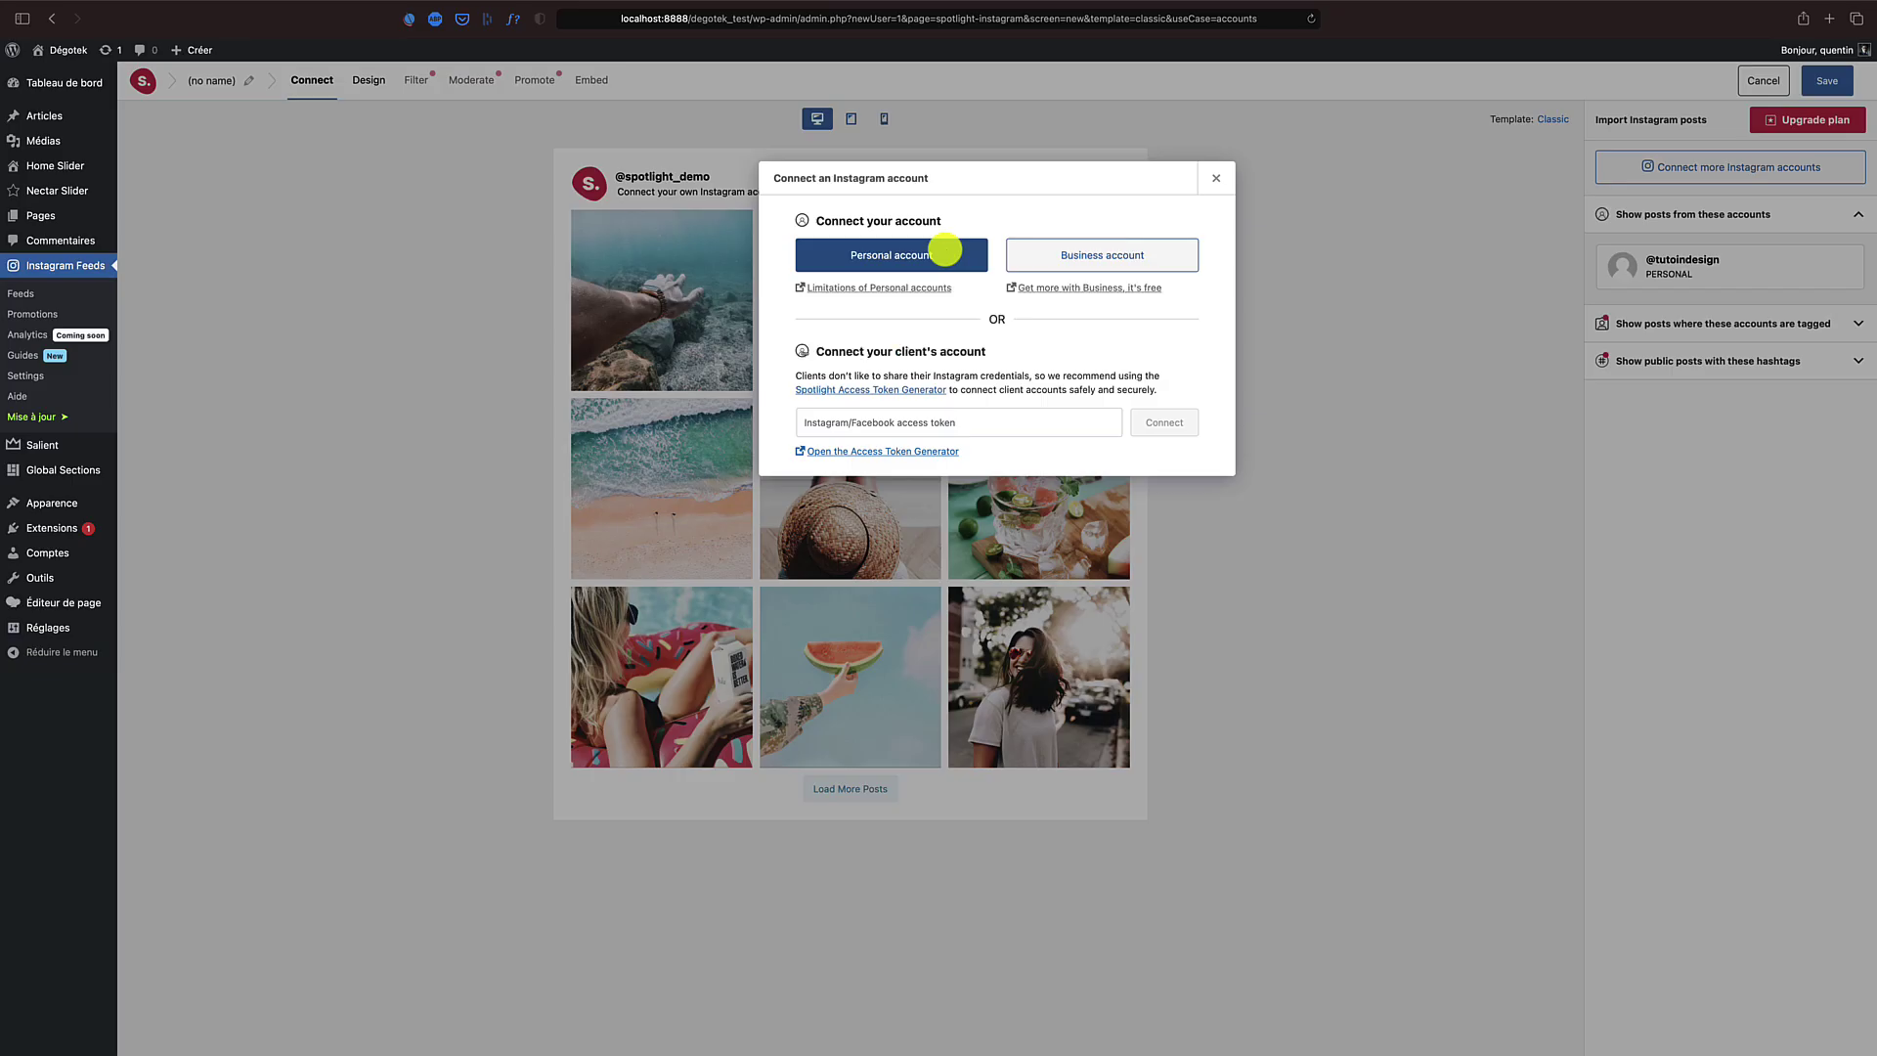
{"action": "left_click", "coordinate": [945, 252]}
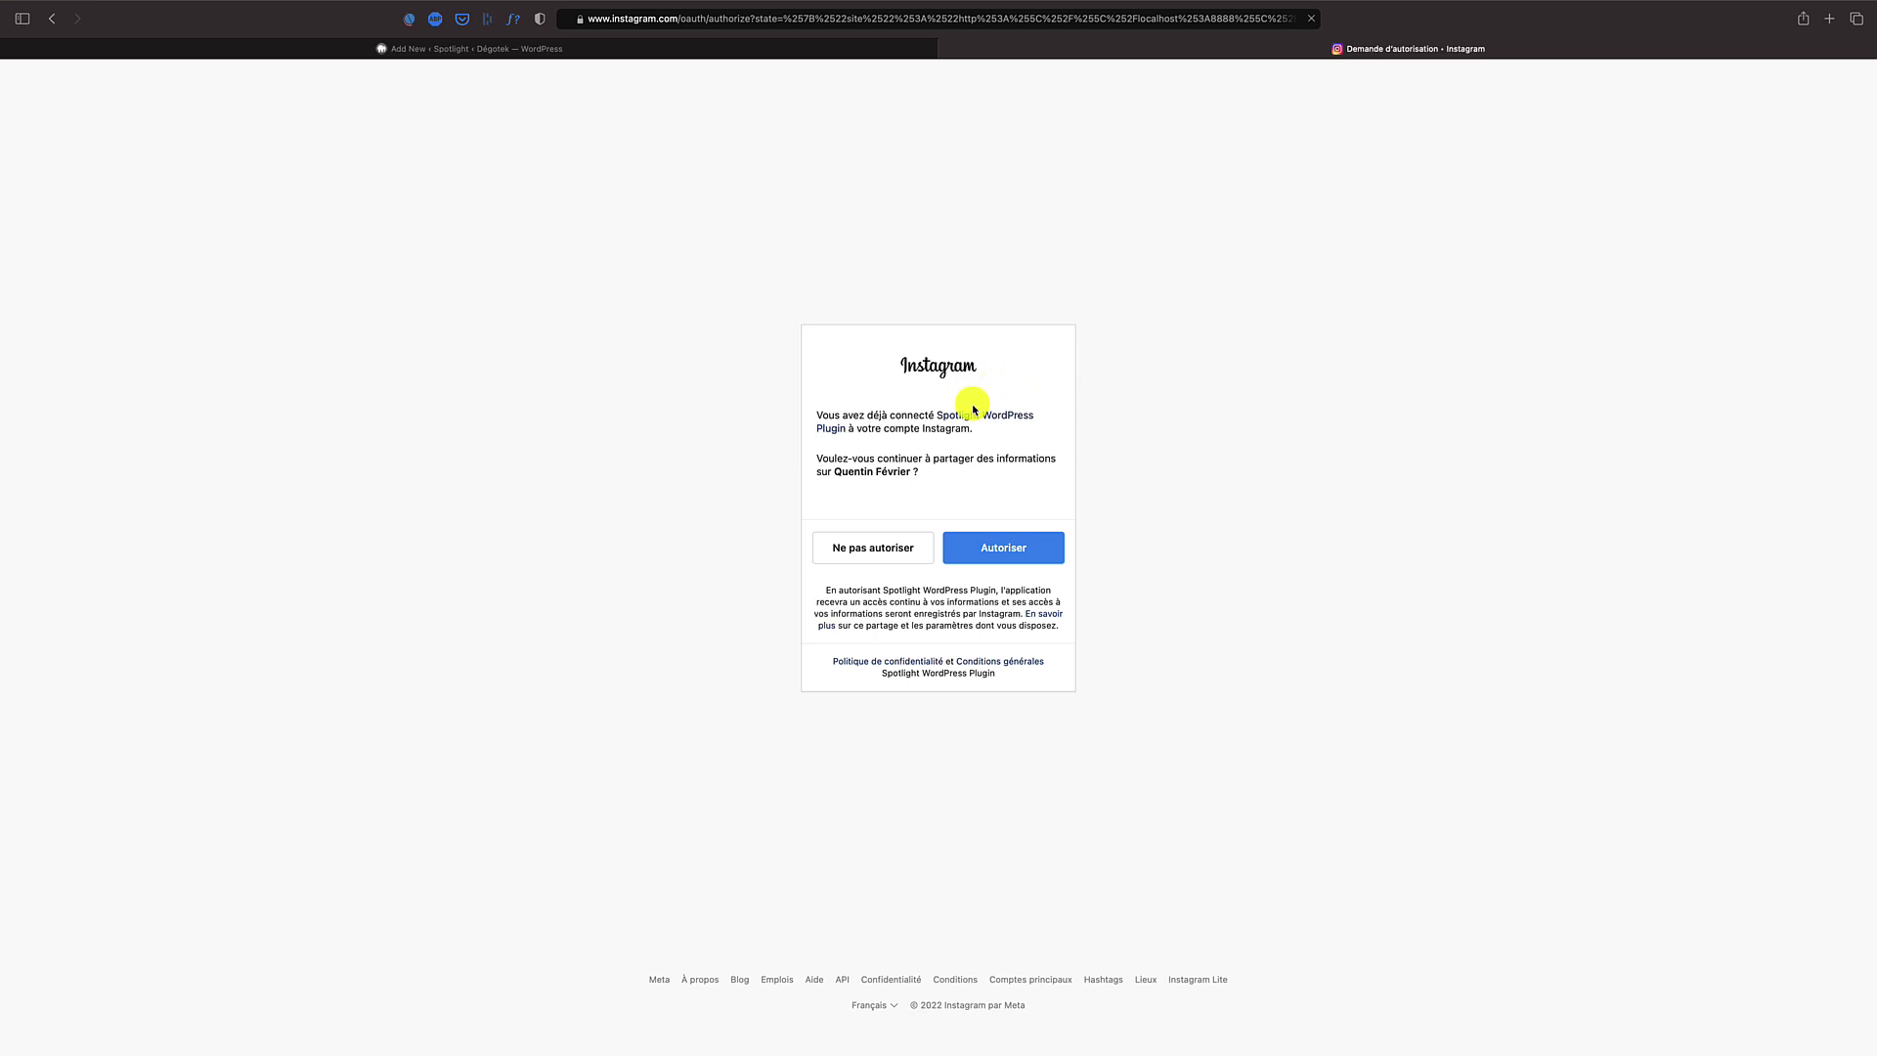
{"action": "left_click", "coordinate": [1003, 547]}
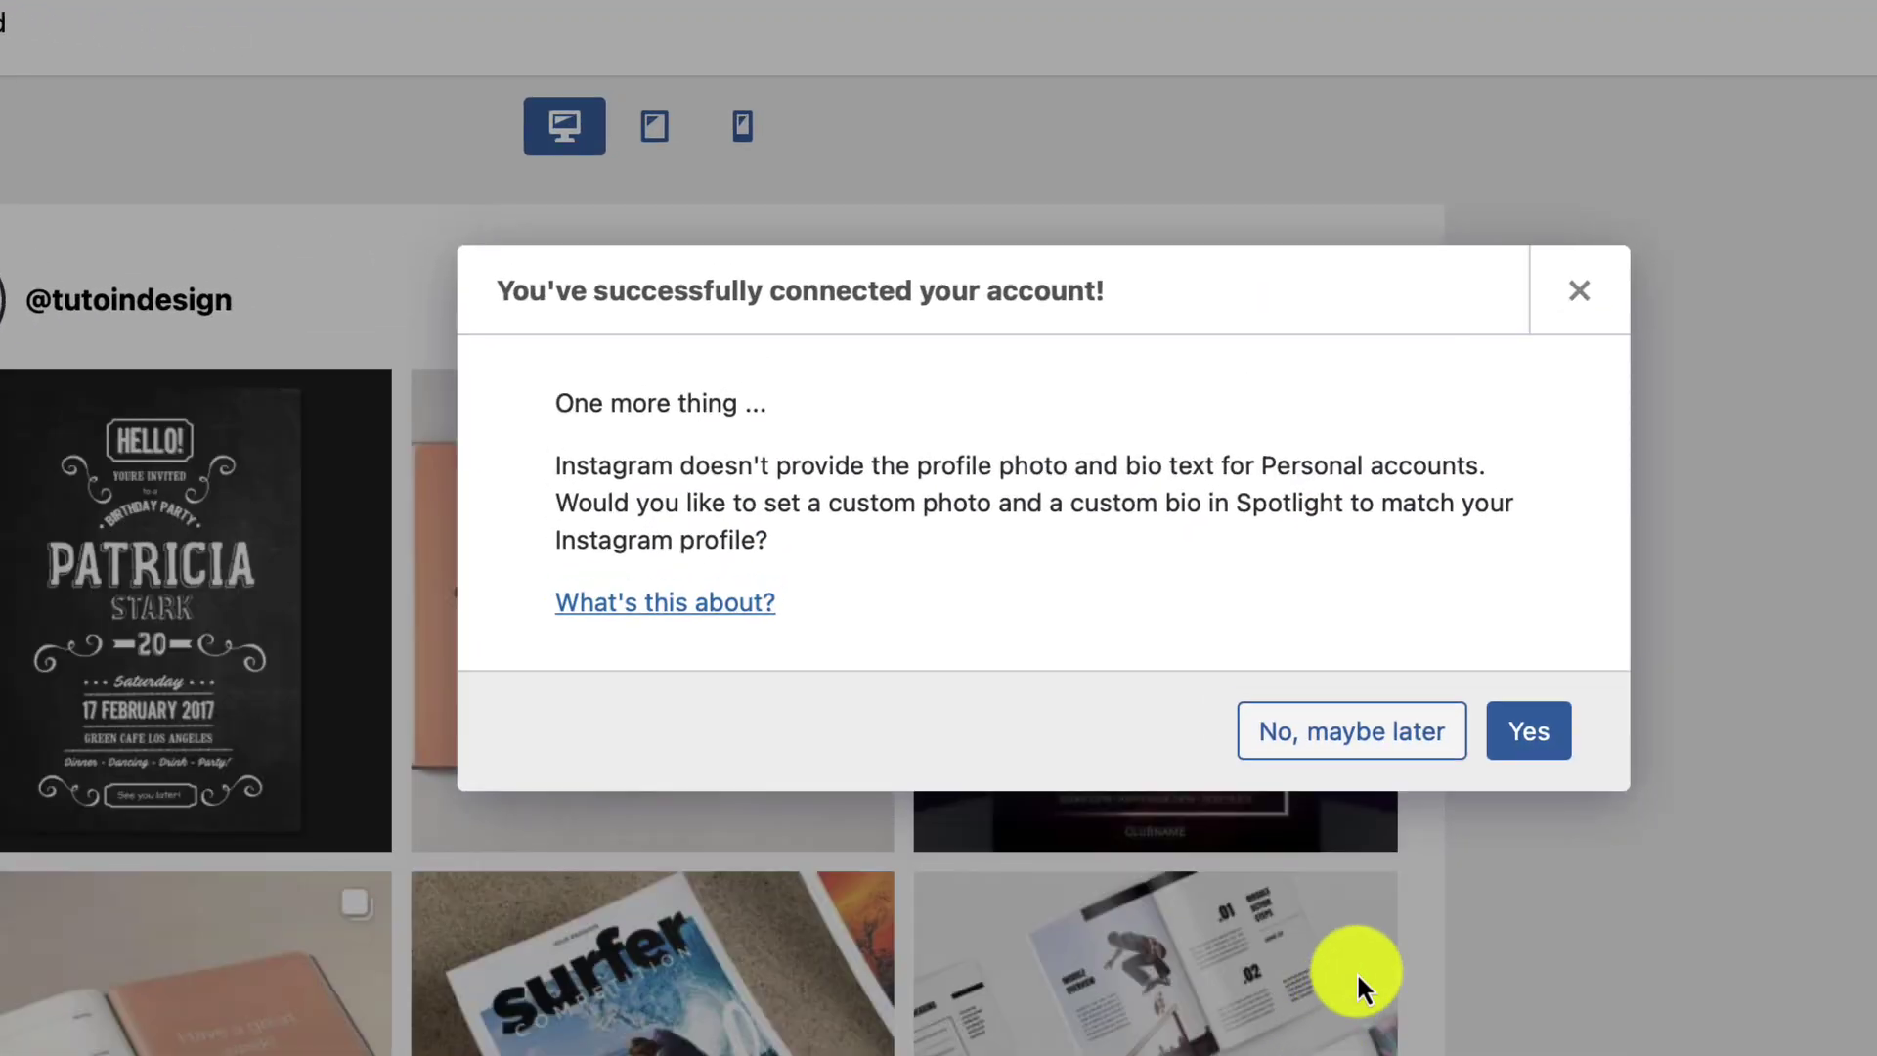
{"action": "left_click", "coordinate": [1535, 726]}
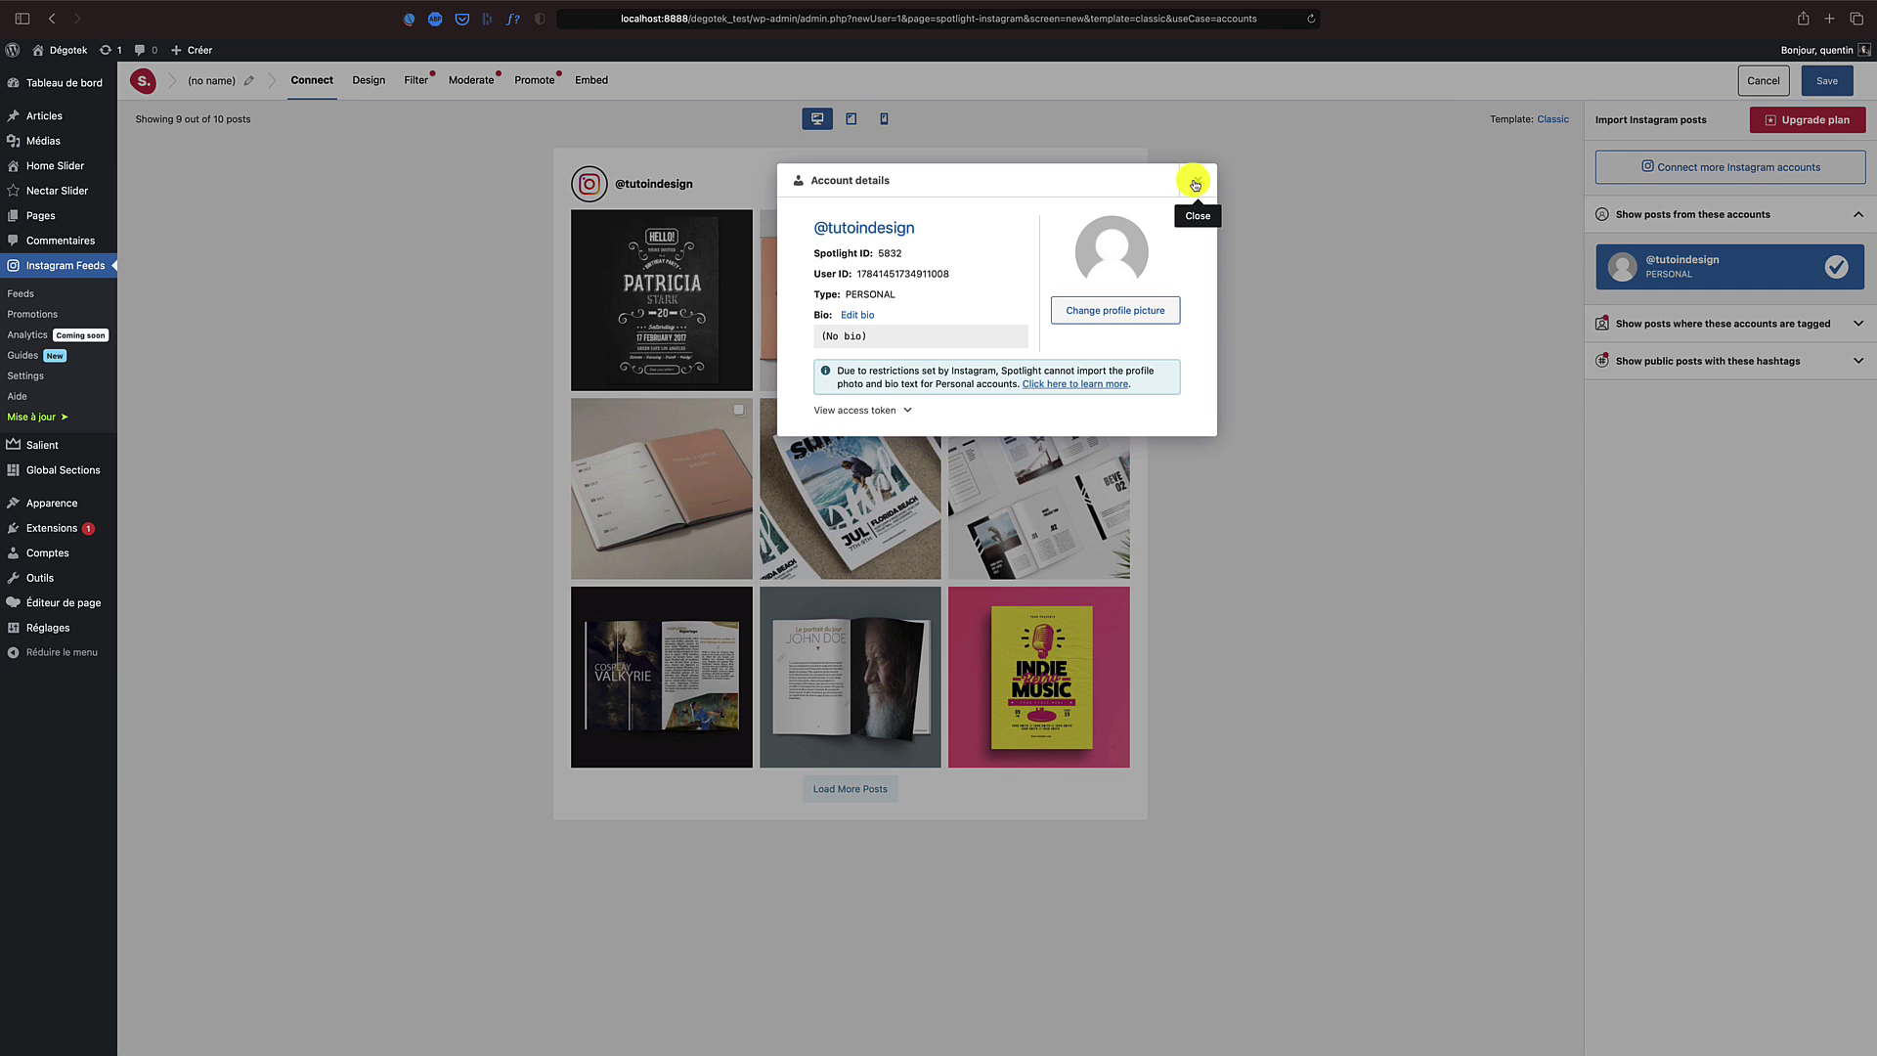
{"action": "left_click", "coordinate": [1194, 184]}
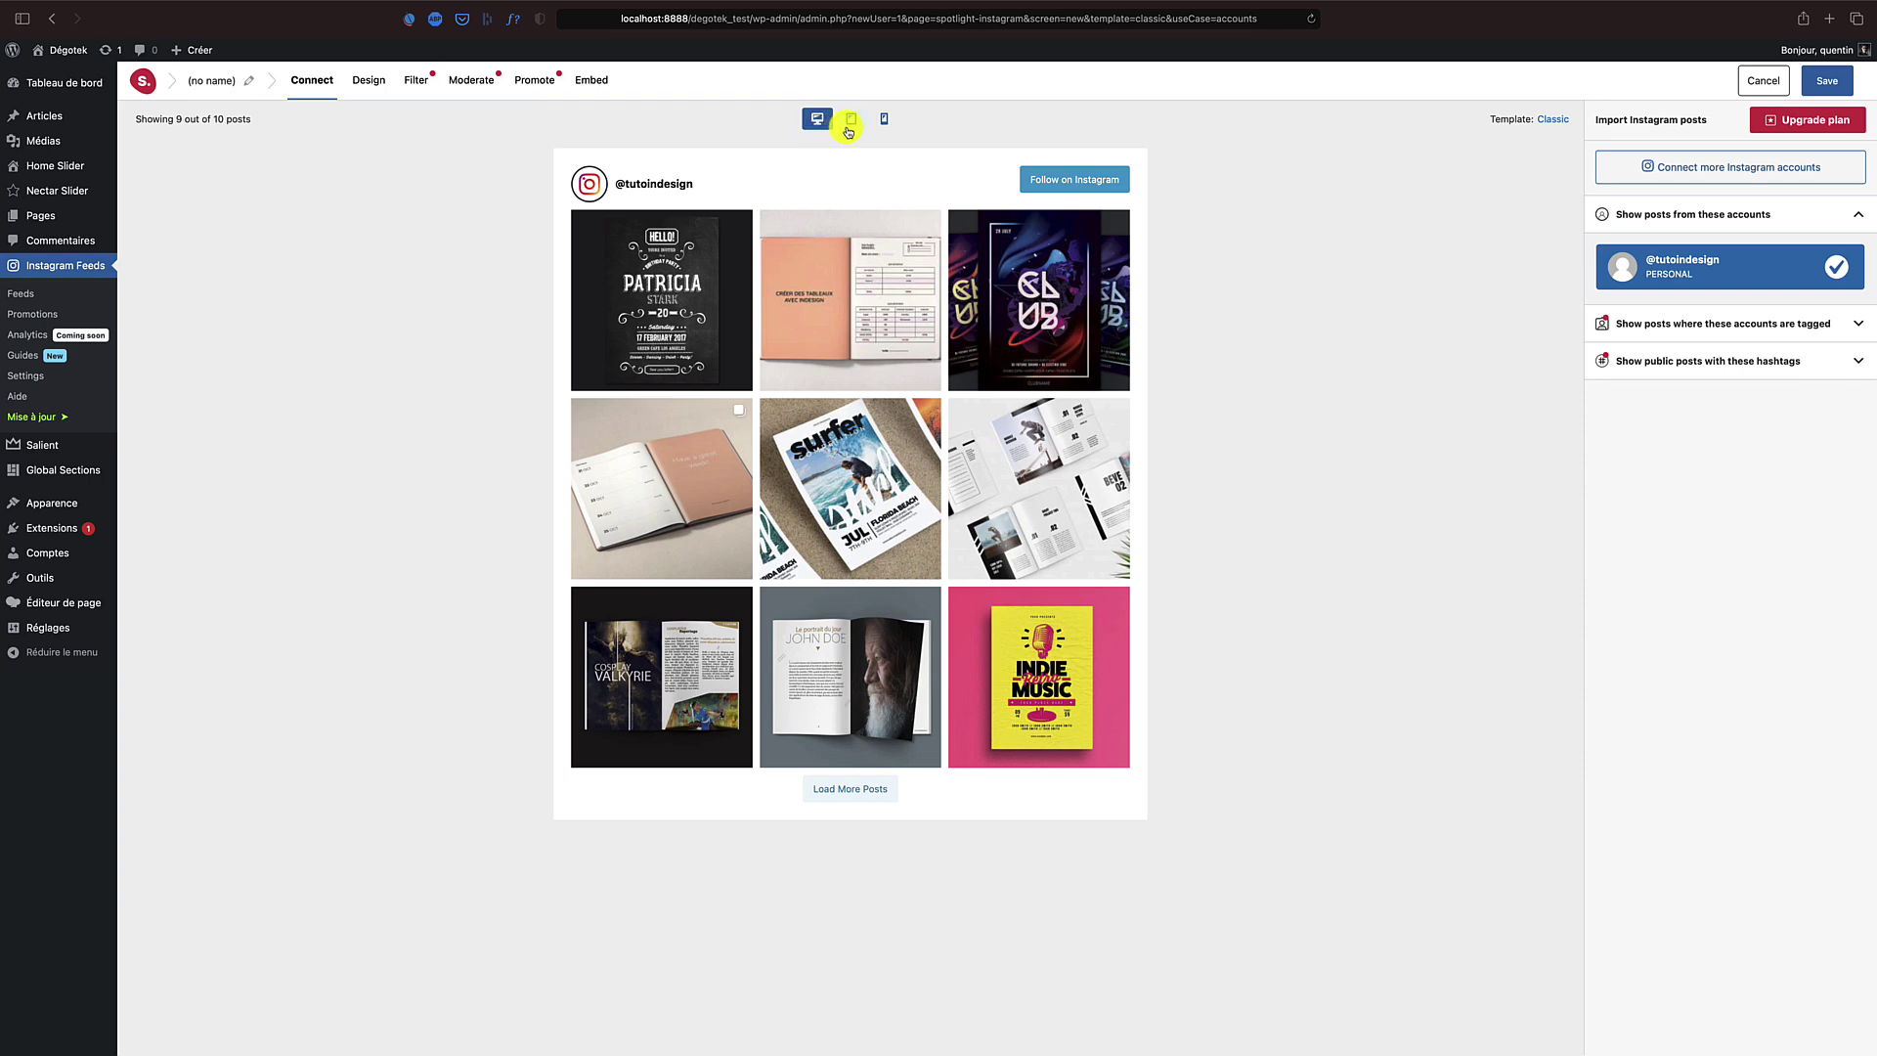
Step: Preview the feed on tablet and phone, and examine the design settings for appearance, feed header and popup lightbox
{"action": "left_click", "coordinate": [850, 118]}
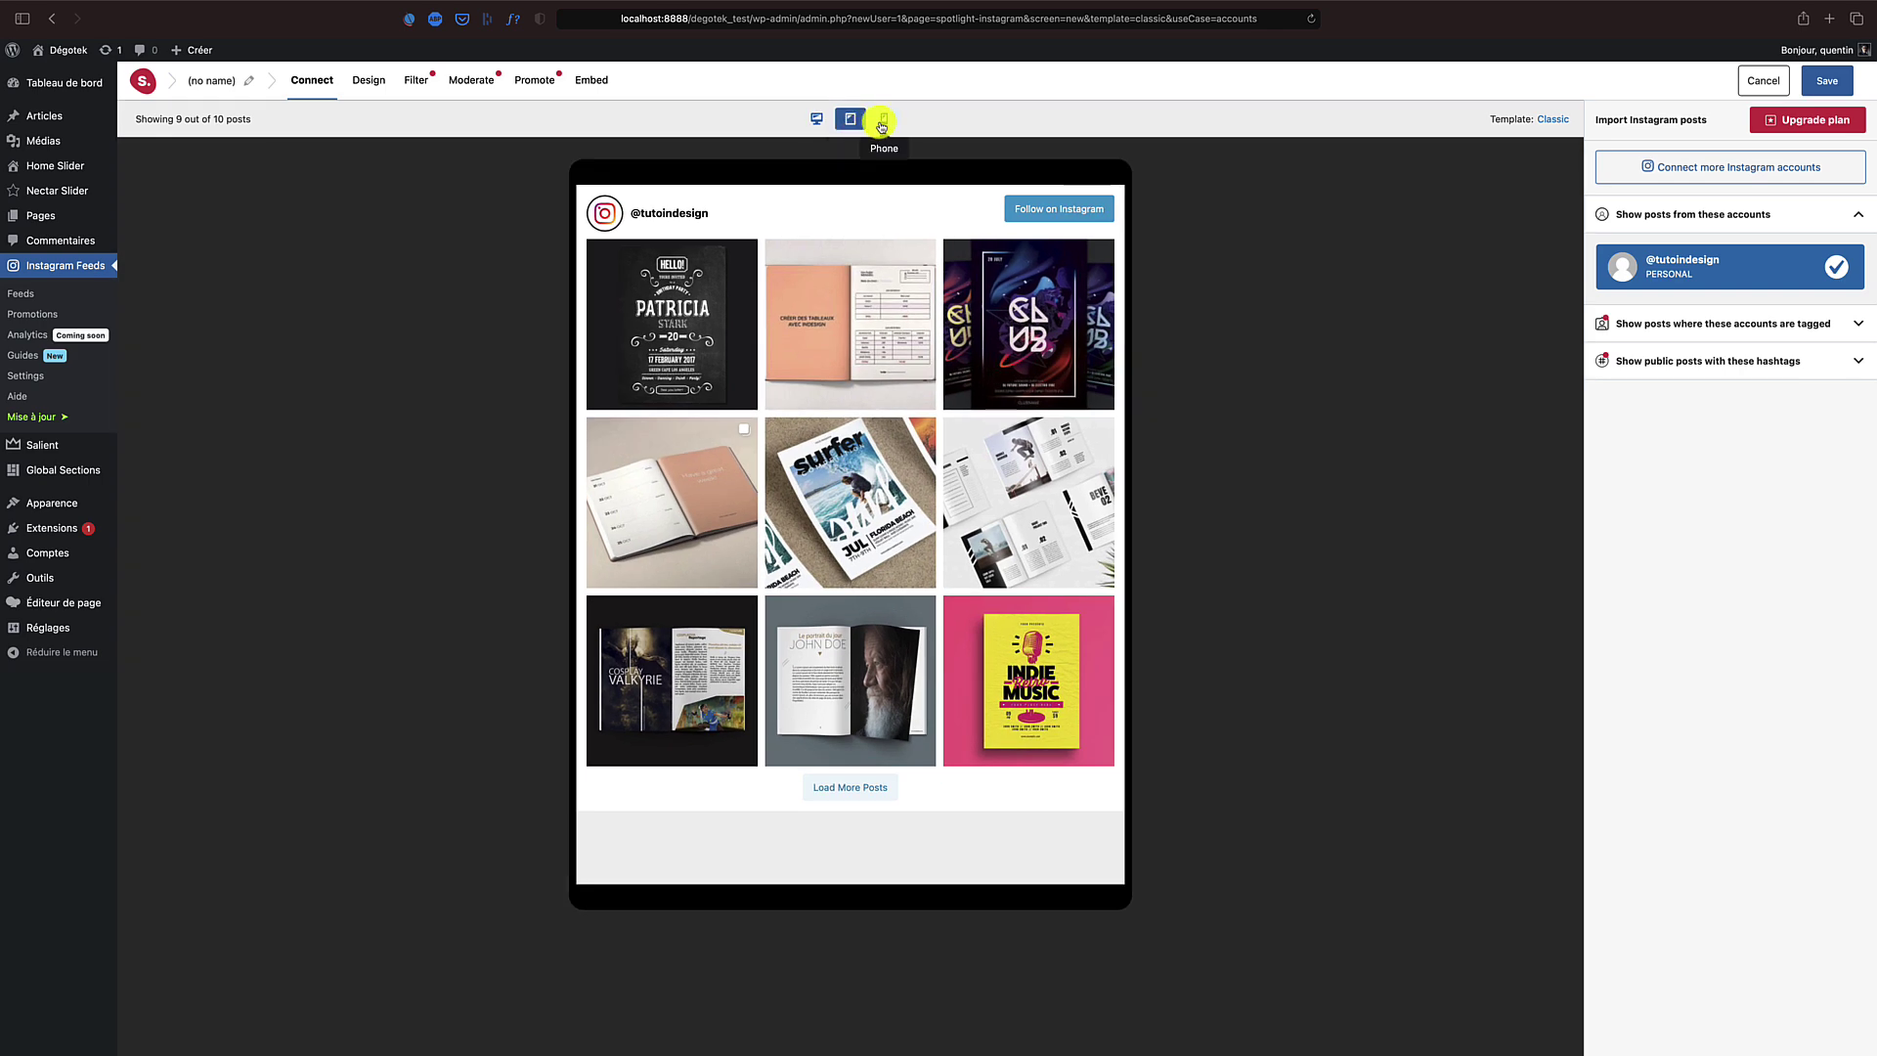
{"action": "left_click", "coordinate": [883, 120]}
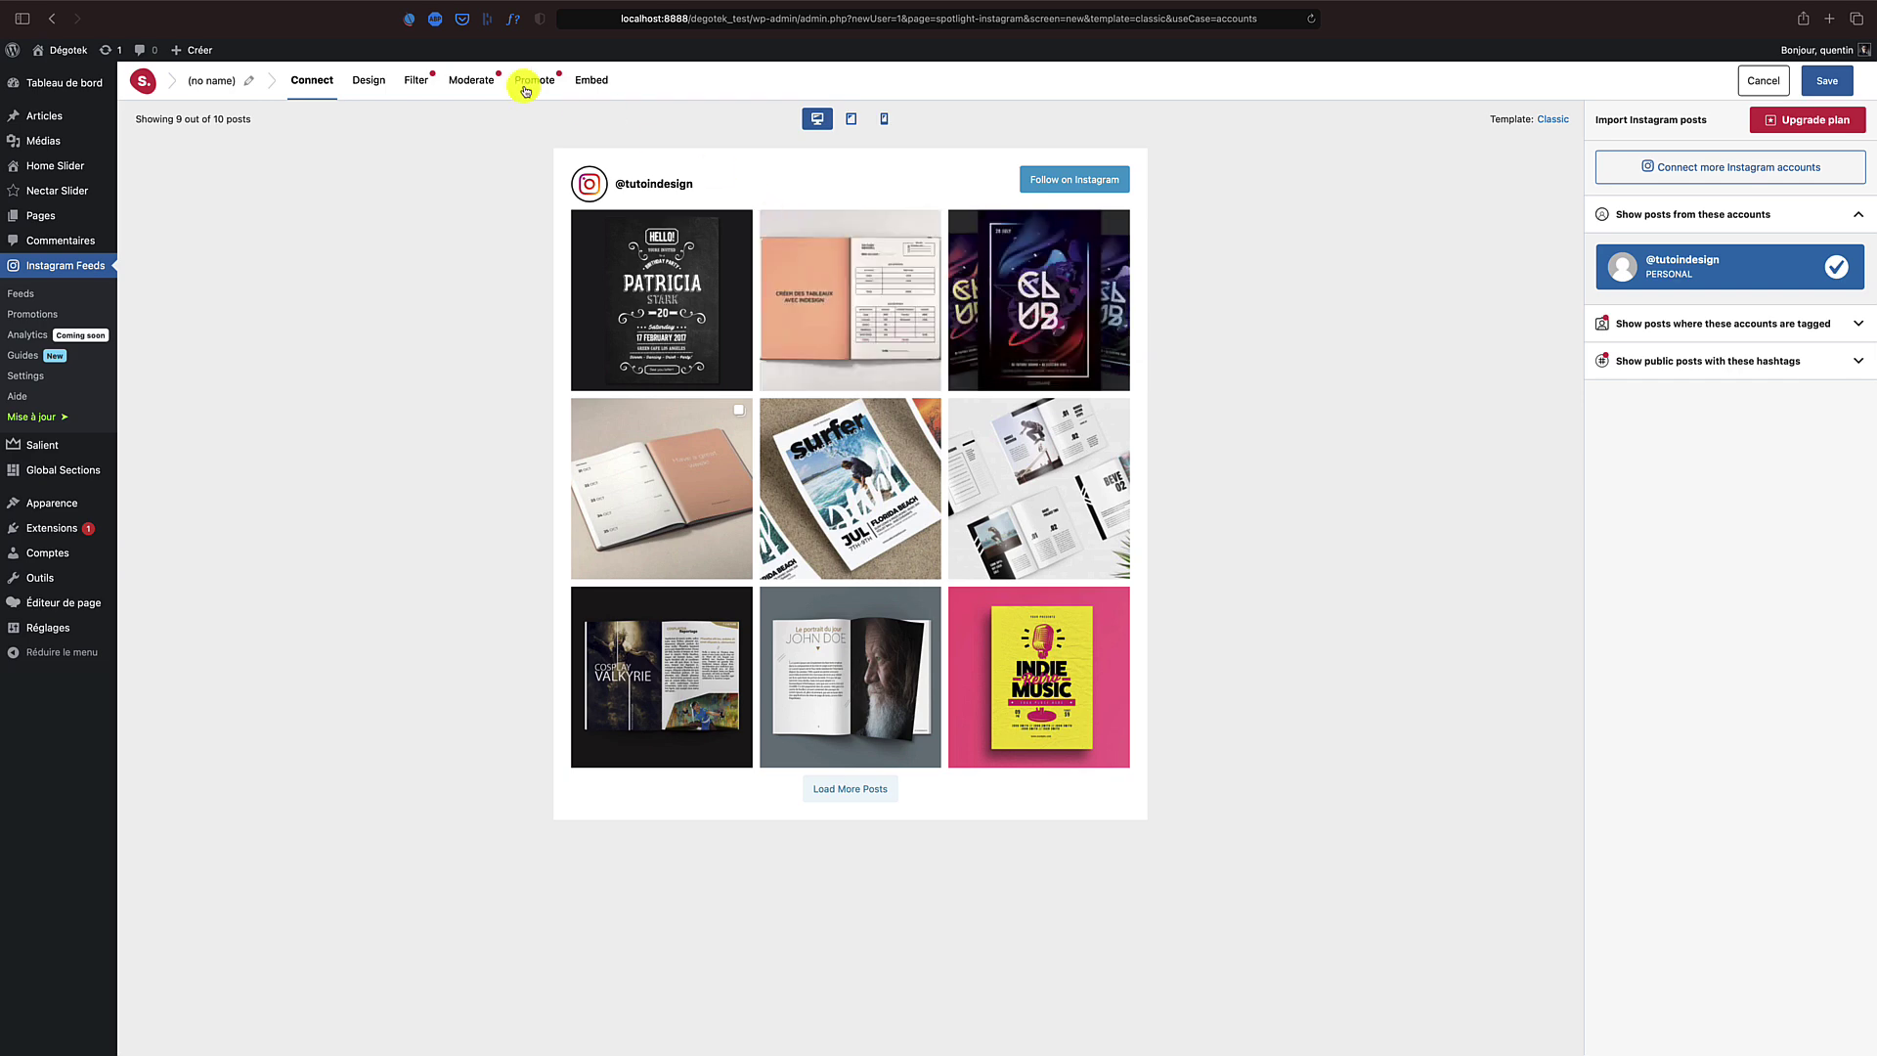
{"action": "left_click", "coordinate": [376, 82]}
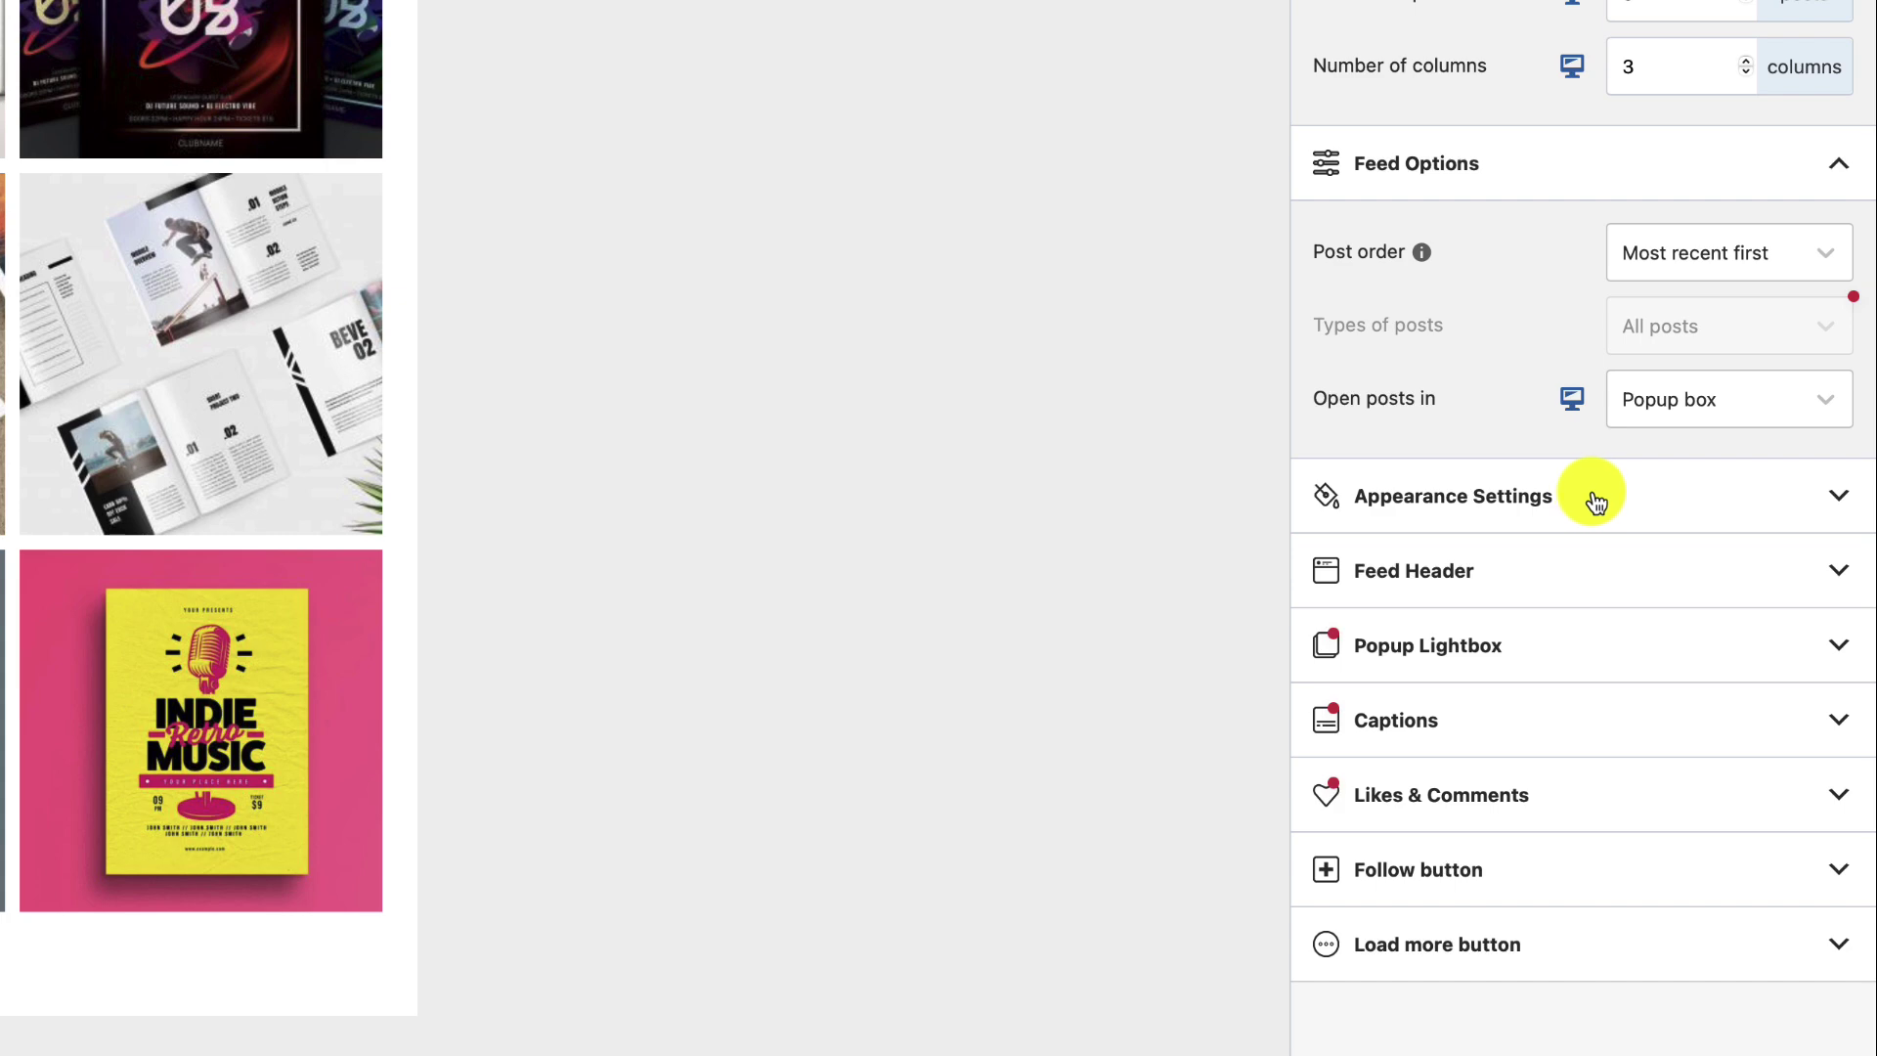
{"action": "left_click", "coordinate": [1596, 501]}
{"action": "left_click", "coordinate": [1592, 1042]}
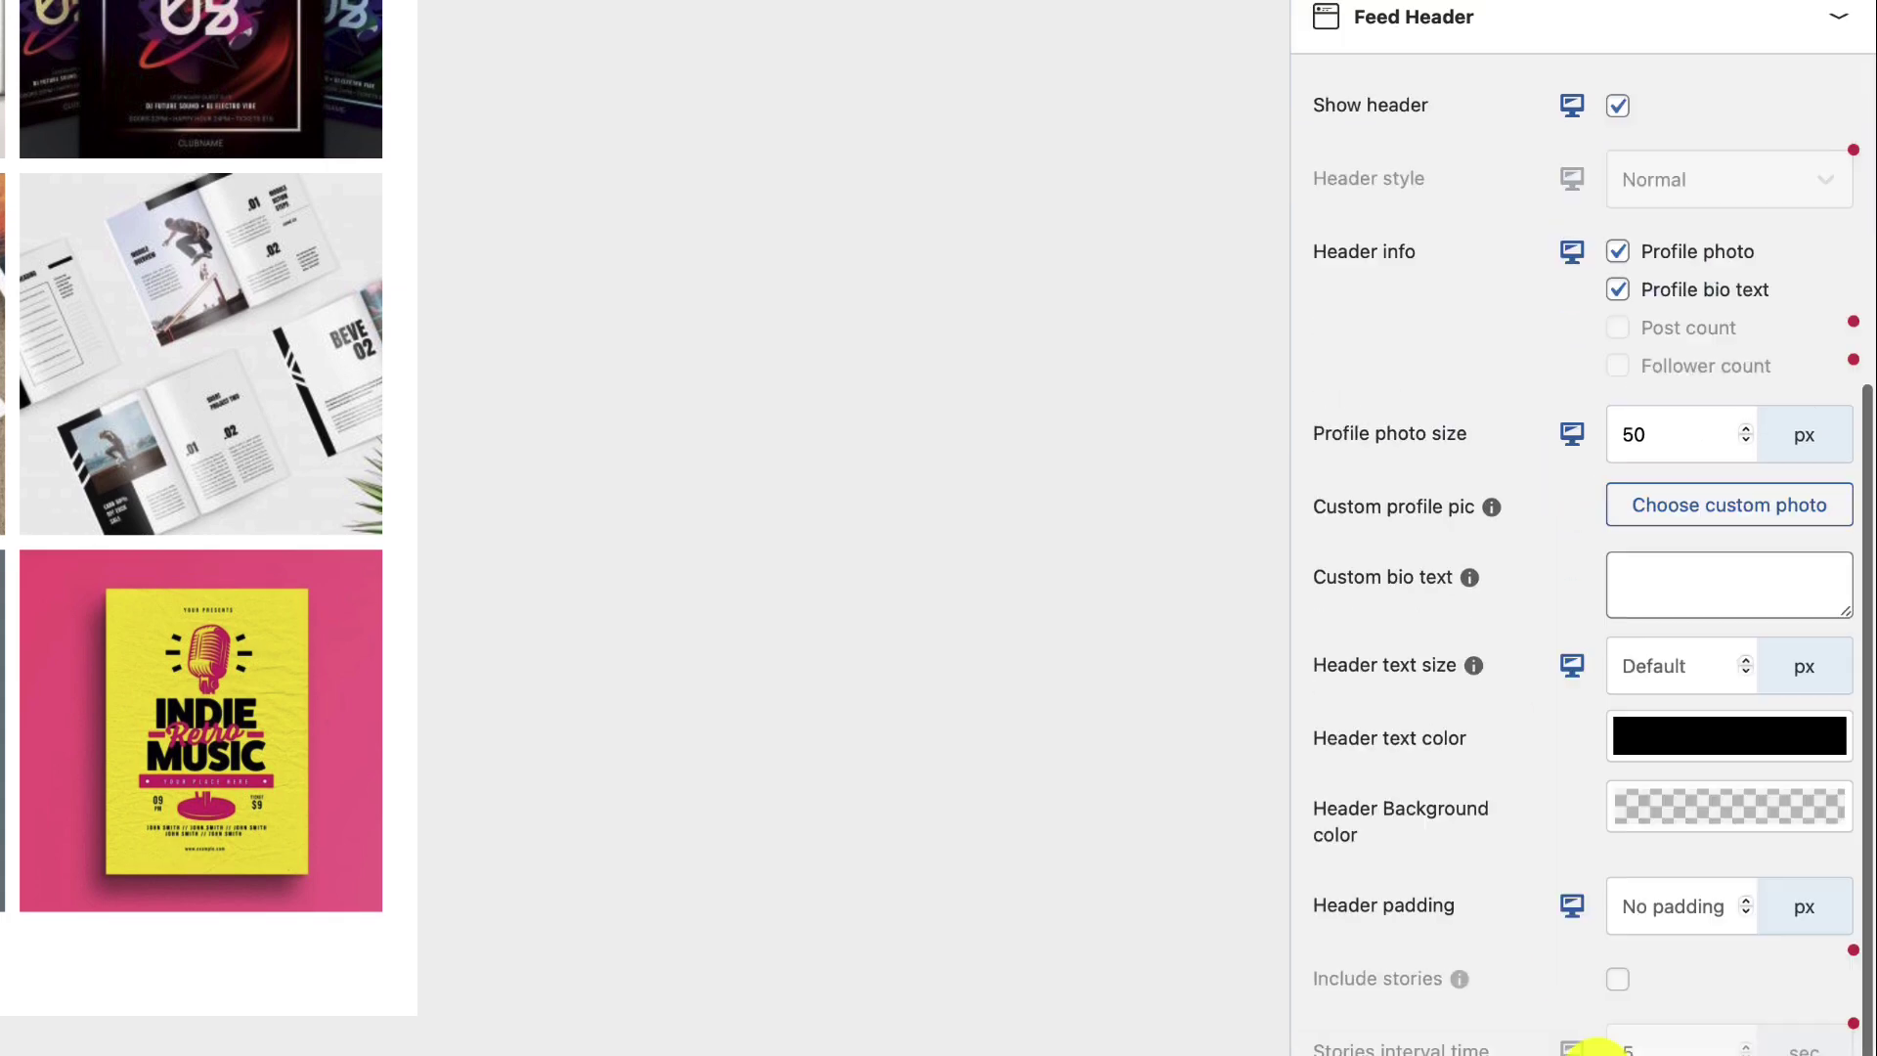
{"action": "scroll", "coordinate": [1592, 992], "scroll_direction": "down", "scroll_amount": 5}
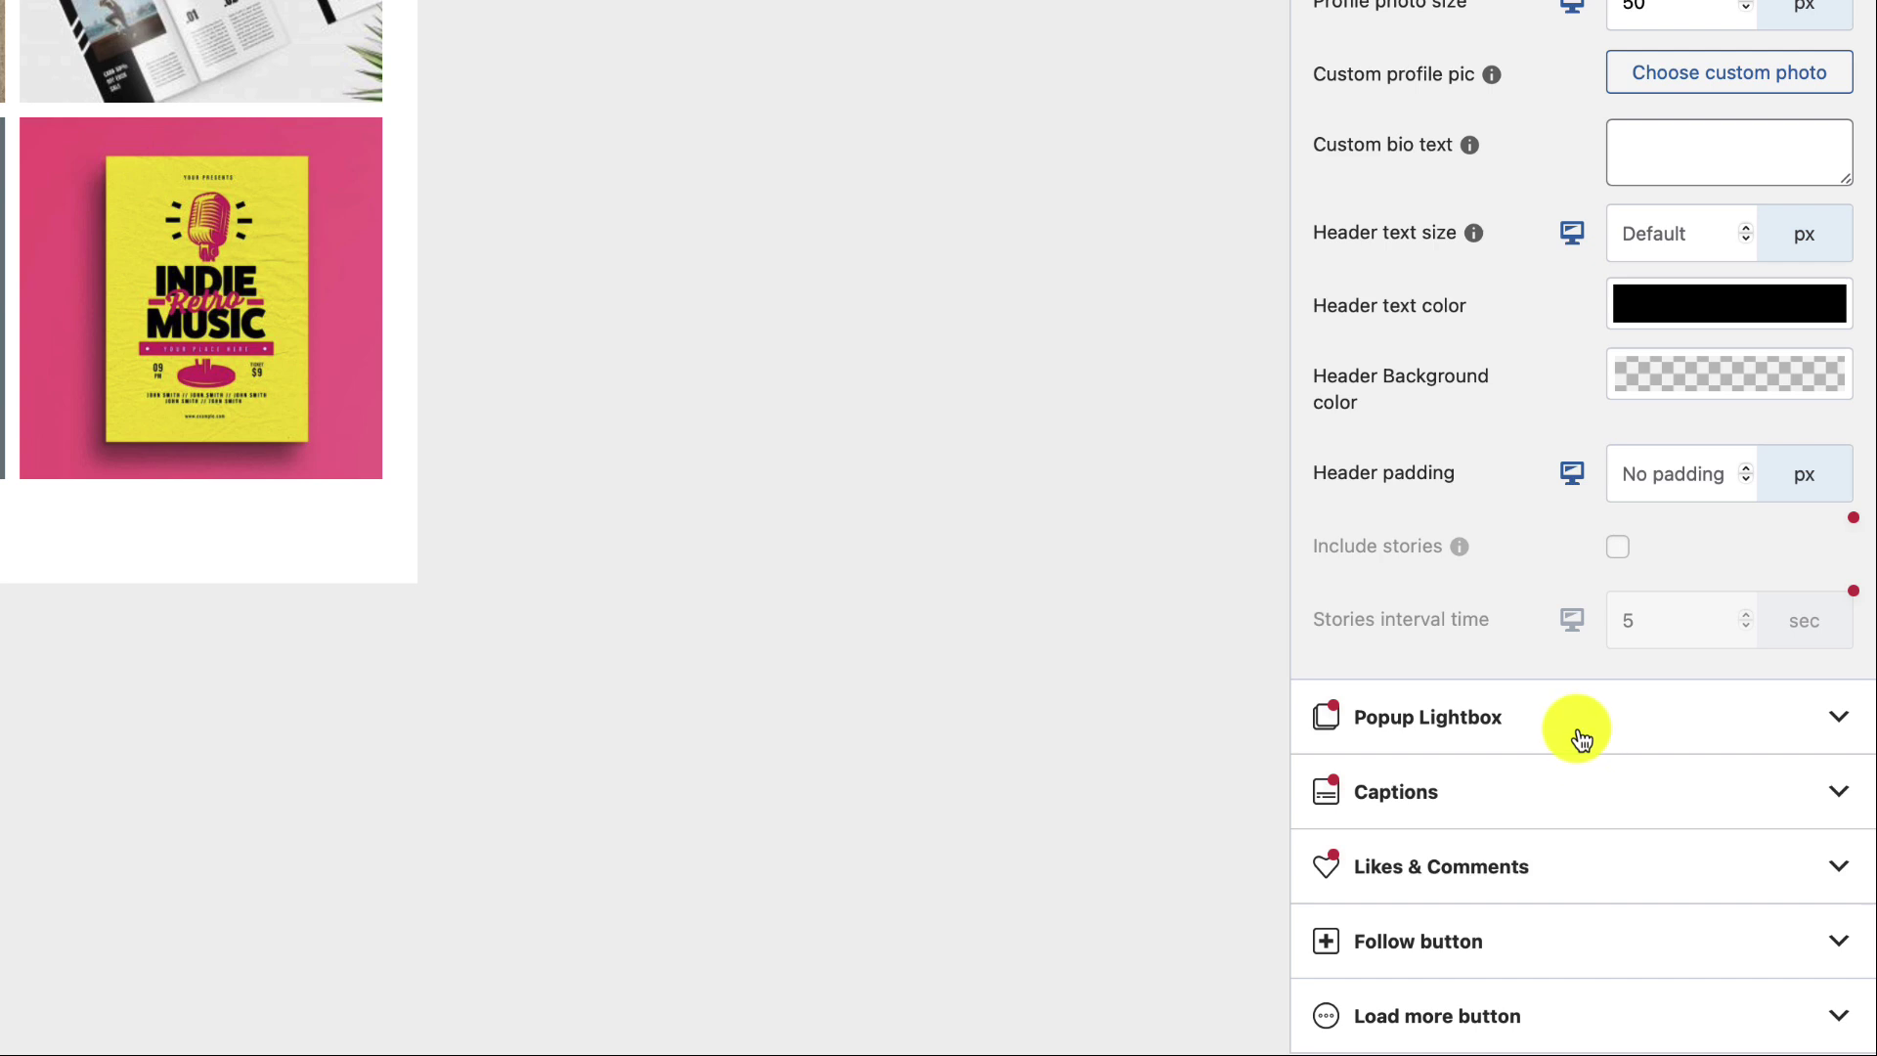
{"action": "left_click", "coordinate": [1581, 740]}
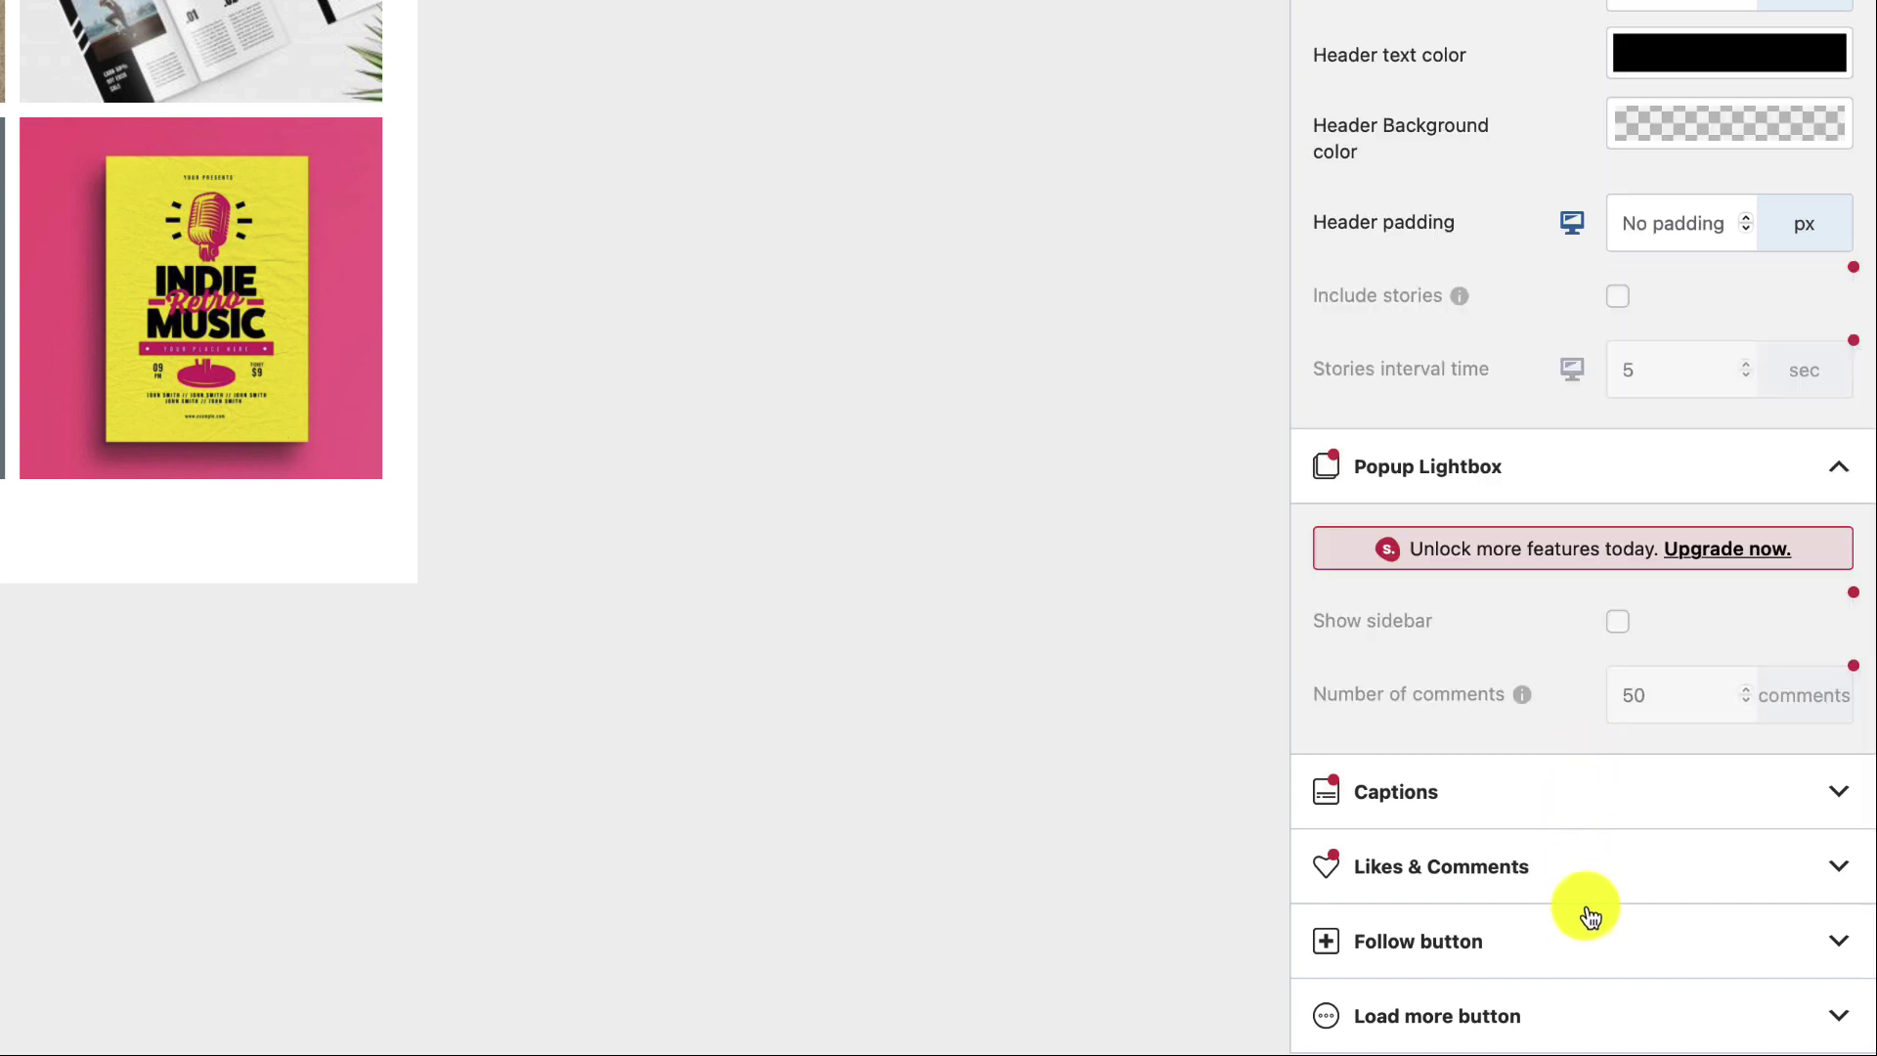
Step: Change the Follow button's normal background color to the grayish blue #739BA4
{"action": "left_click", "coordinate": [1579, 939]}
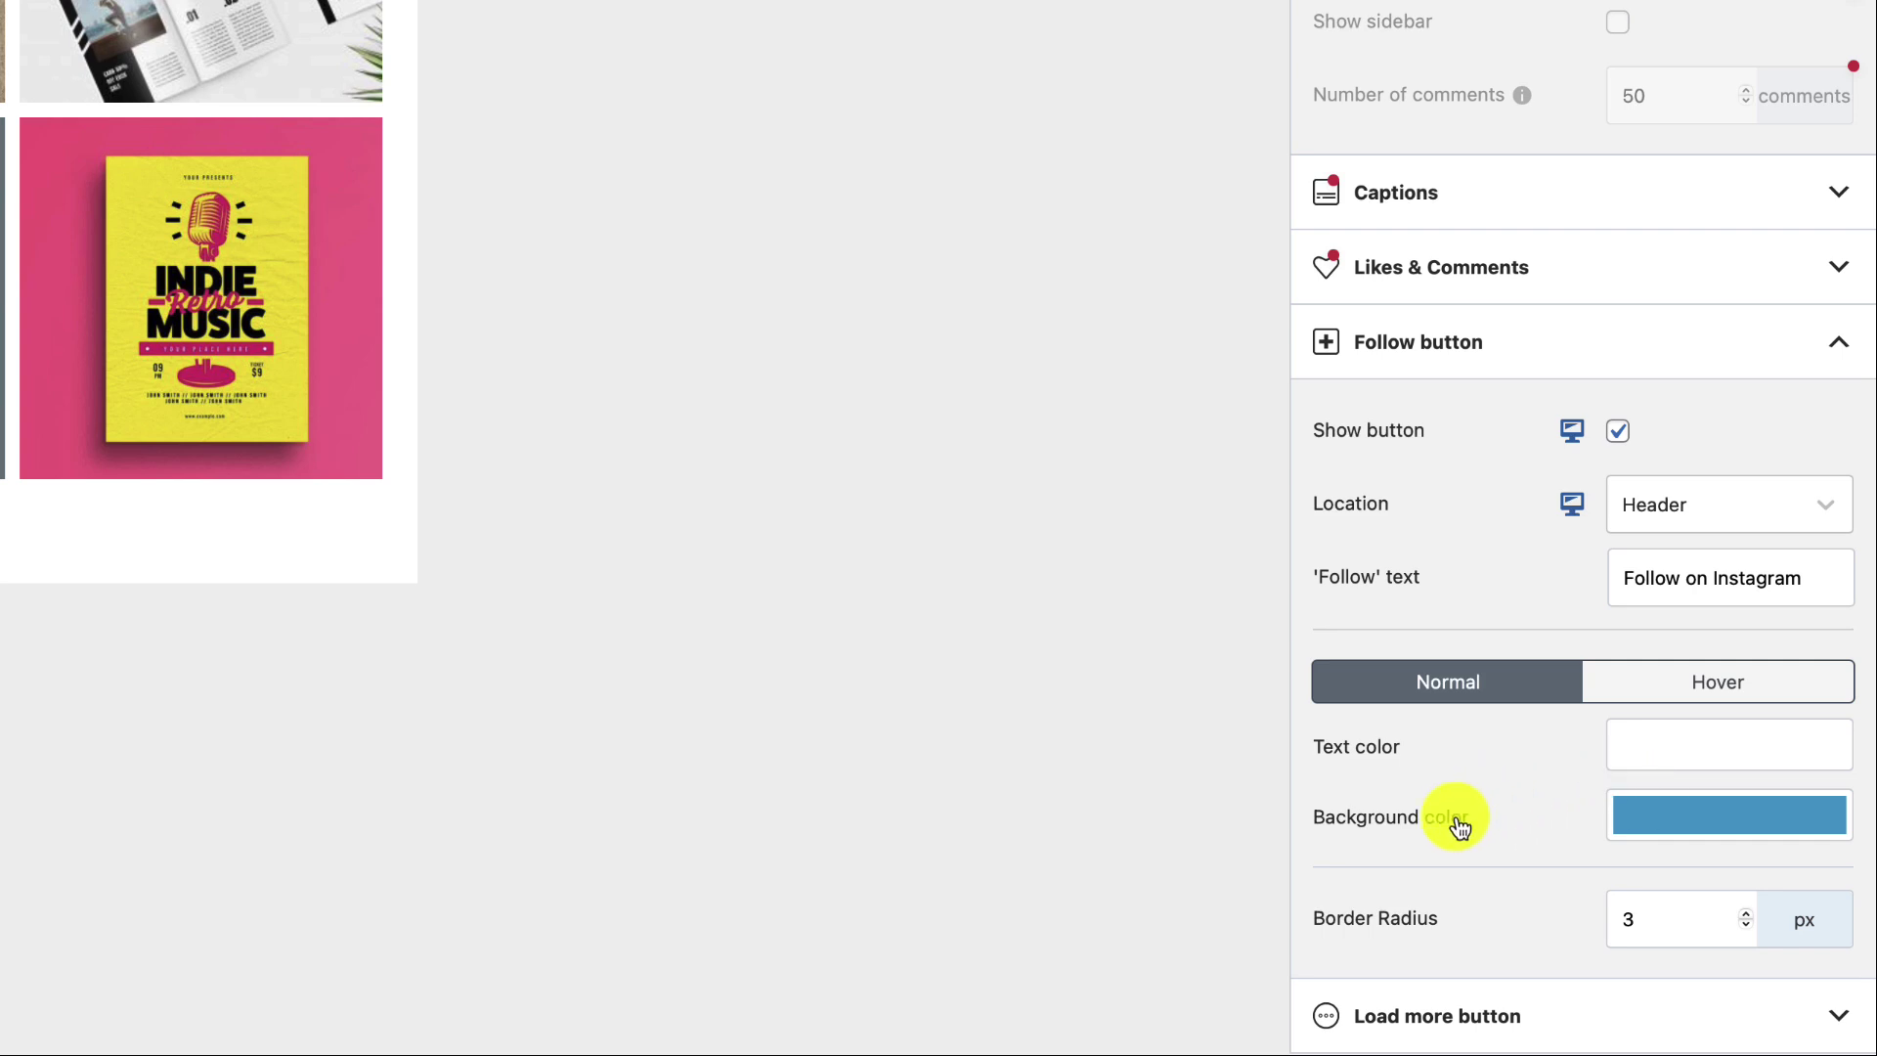
{"action": "left_click", "coordinate": [1646, 823]}
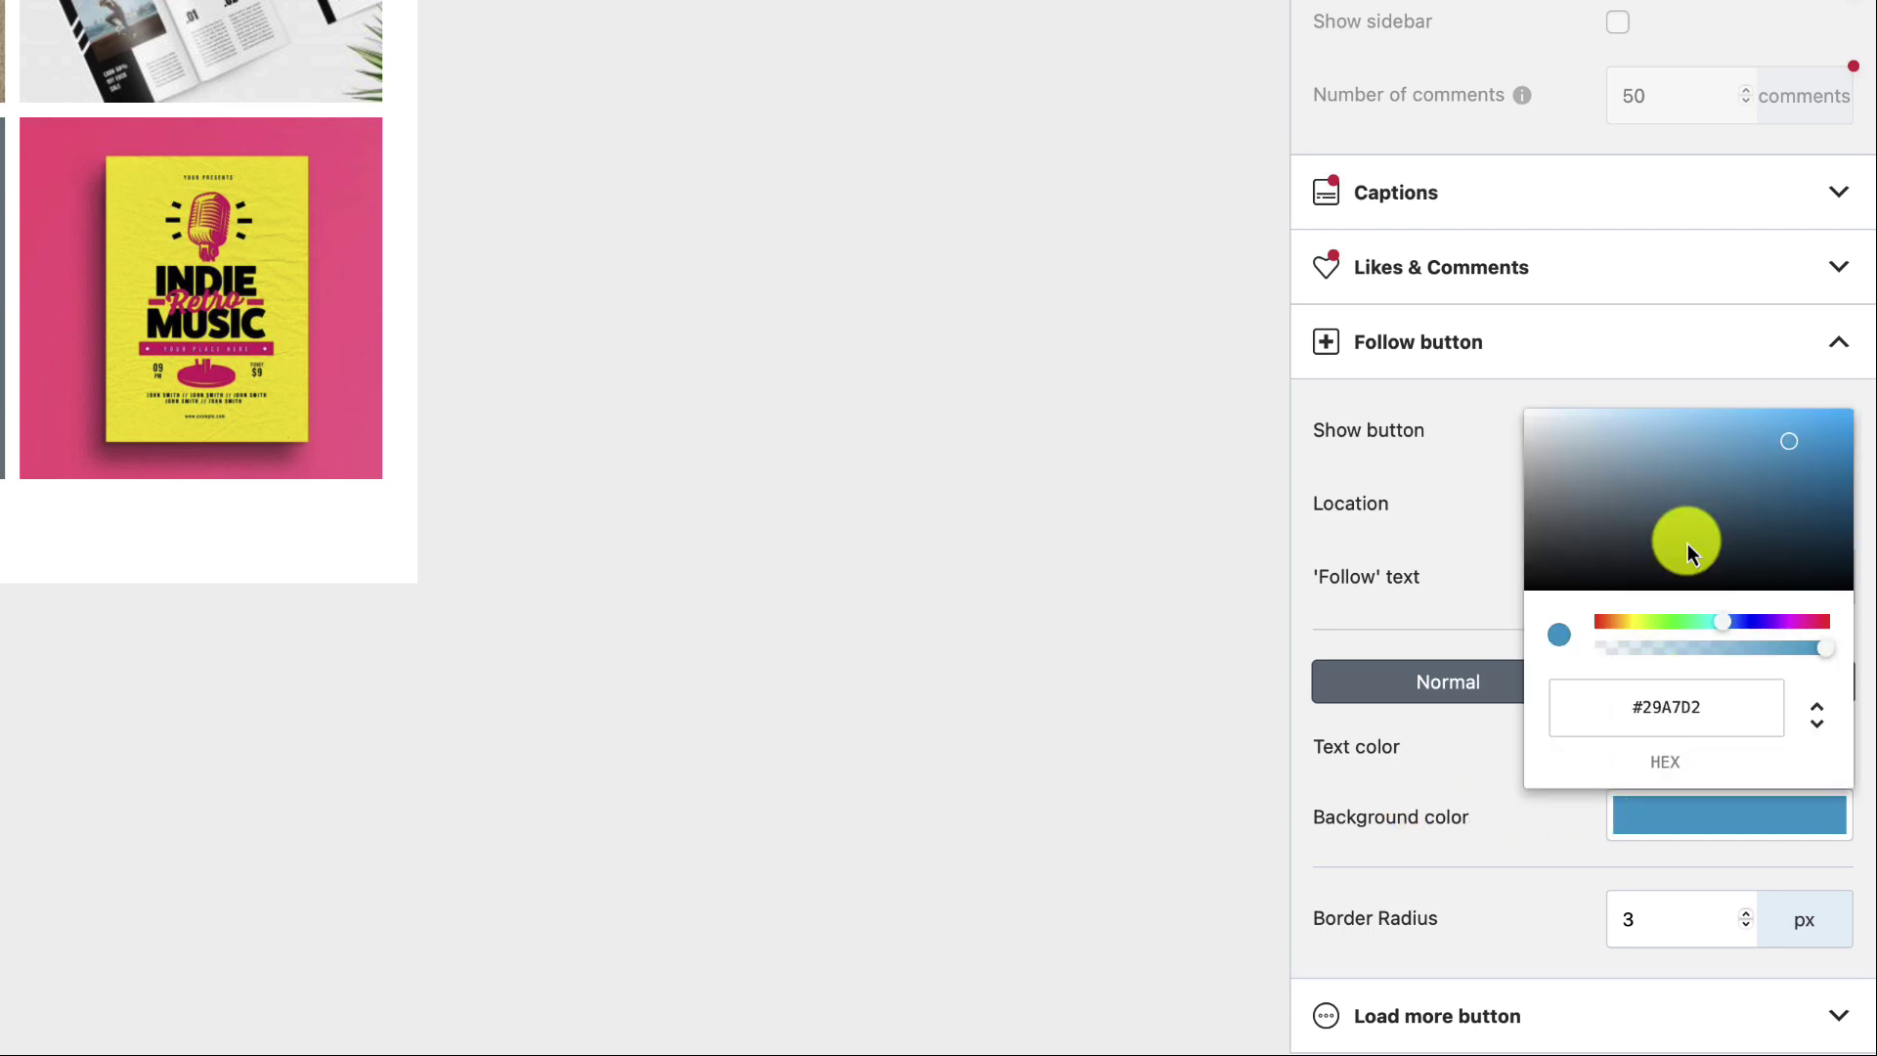
{"action": "mouse_move", "coordinate": [1702, 455]}
{"action": "left_mouse_down"}
{"action": "mouse_move", "coordinate": [1600, 461]}
{"action": "mouse_move", "coordinate": [1621, 475]}
{"action": "left_mouse_up"}
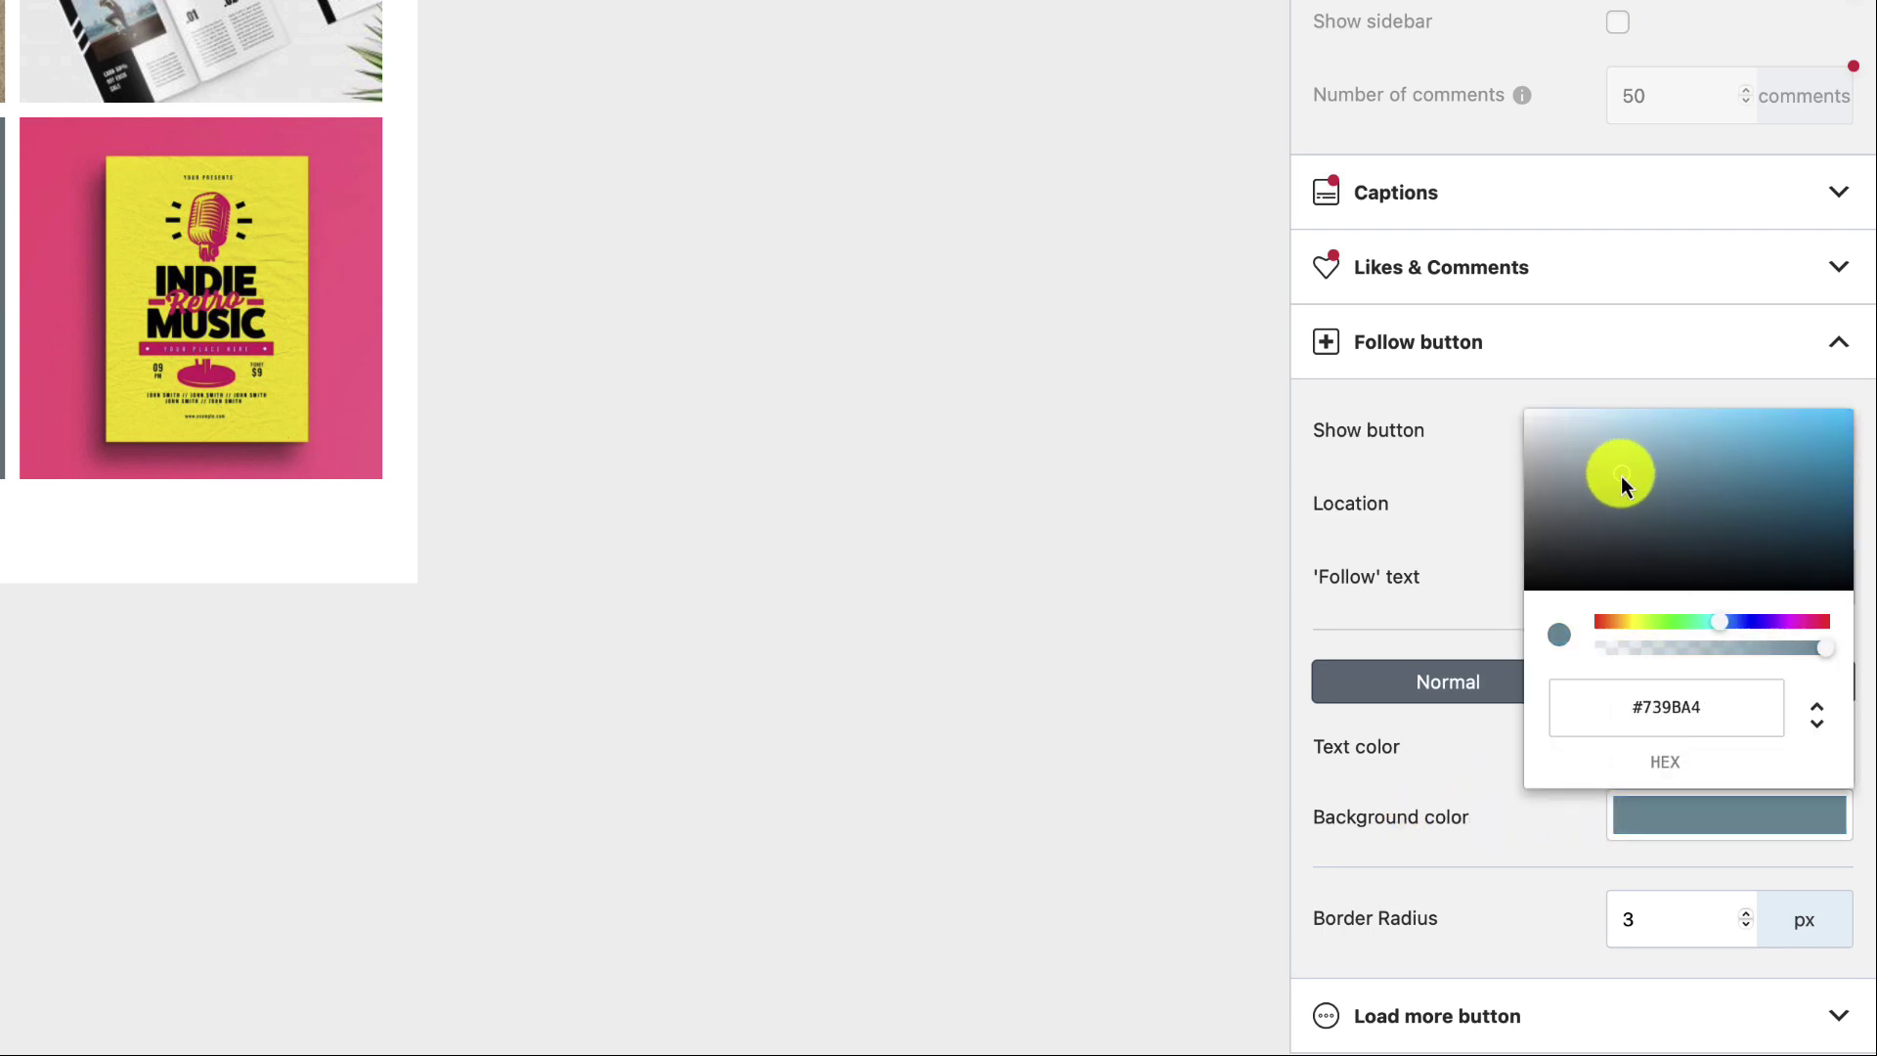
{"action": "triple_click", "coordinate": [1653, 702]}
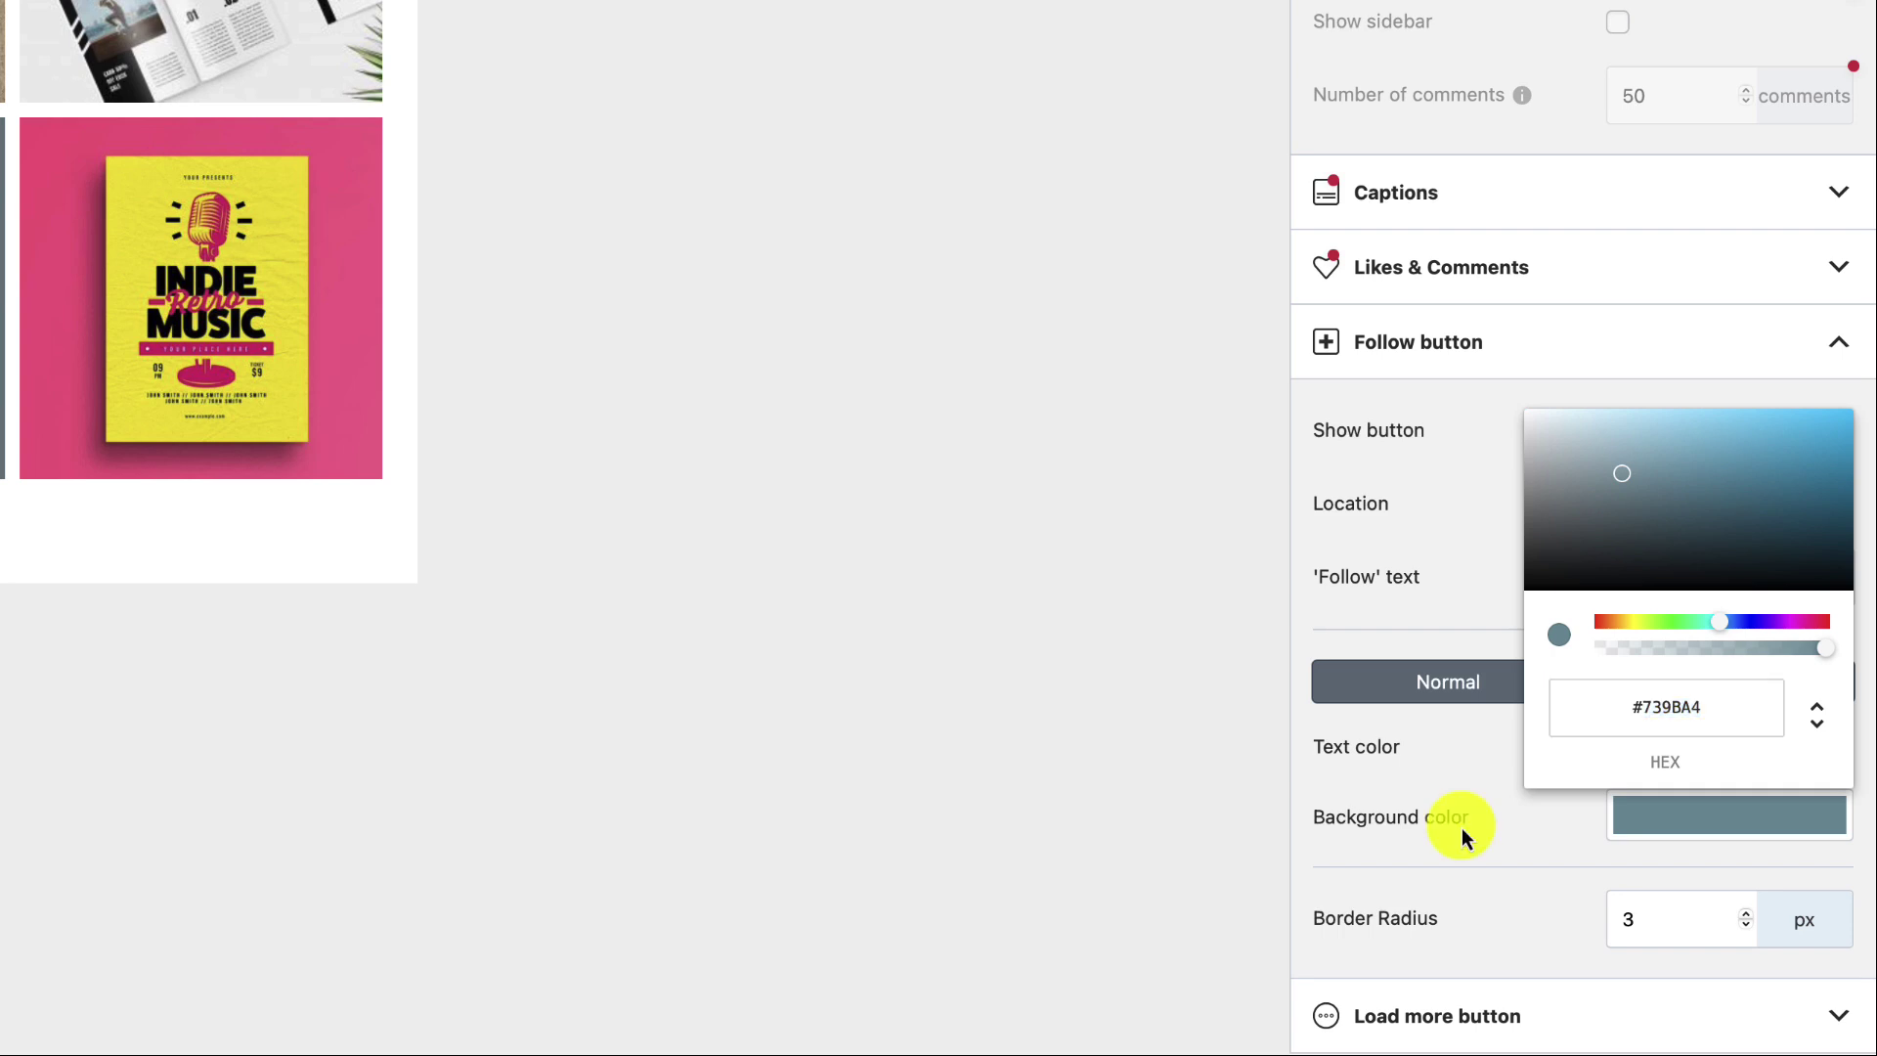
Step: Replace the Load more button's text with "Voir plus plus de post"
{"action": "left_click", "coordinate": [1558, 1015]}
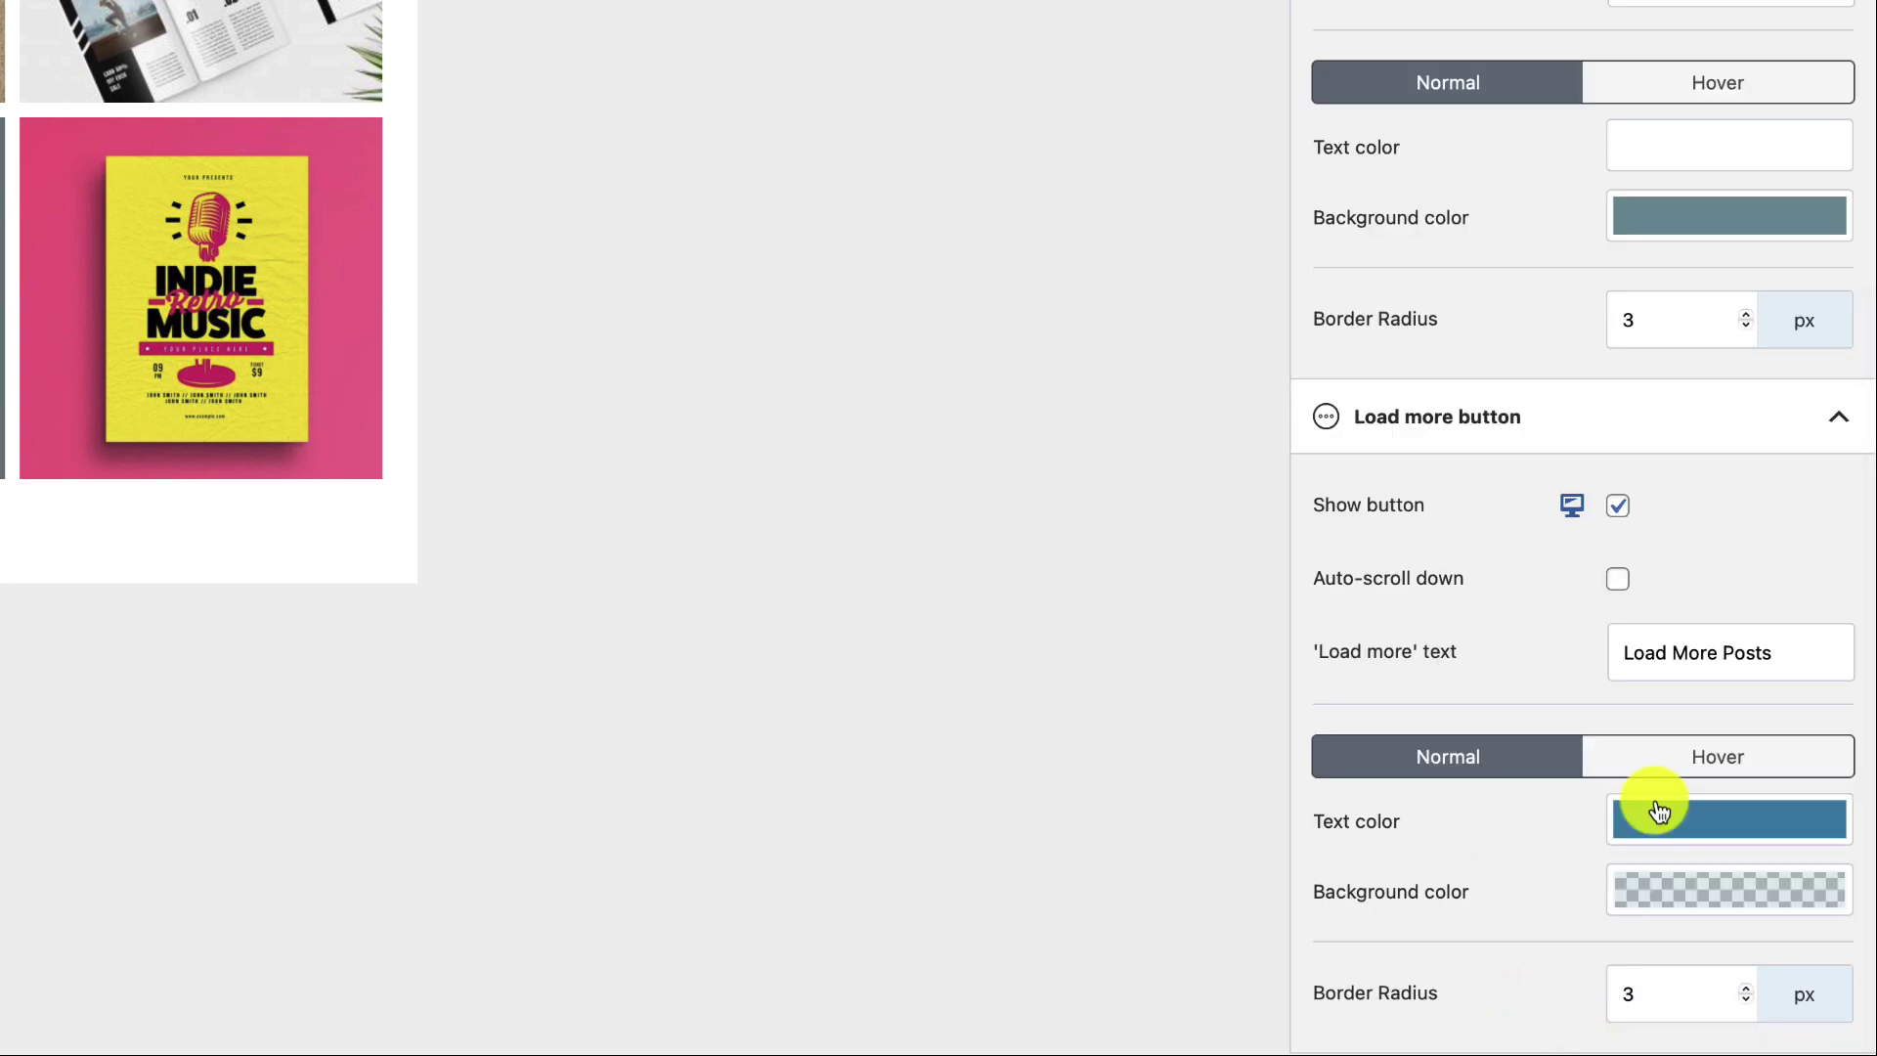
{"action": "left_click", "coordinate": [1630, 651]}
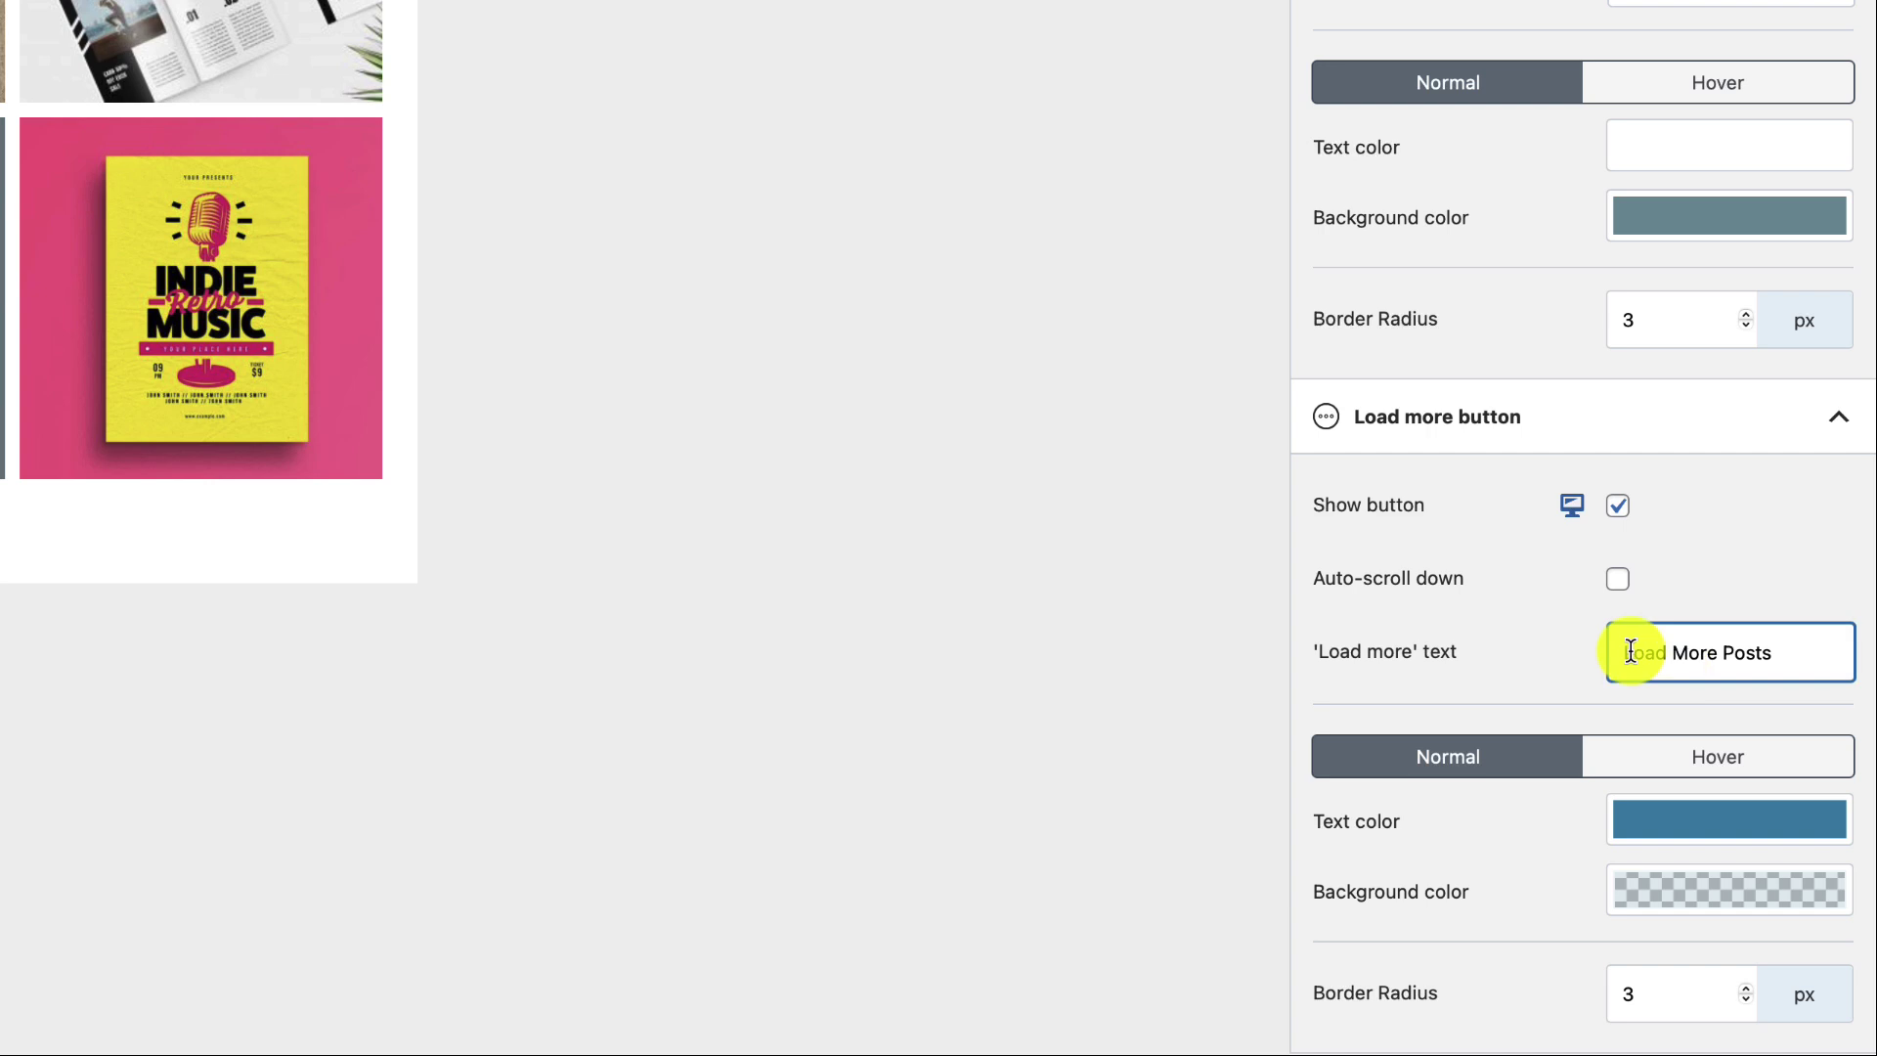
{"action": "left_click_drag", "start_coordinate": [1630, 651], "coordinate": [1792, 646]}
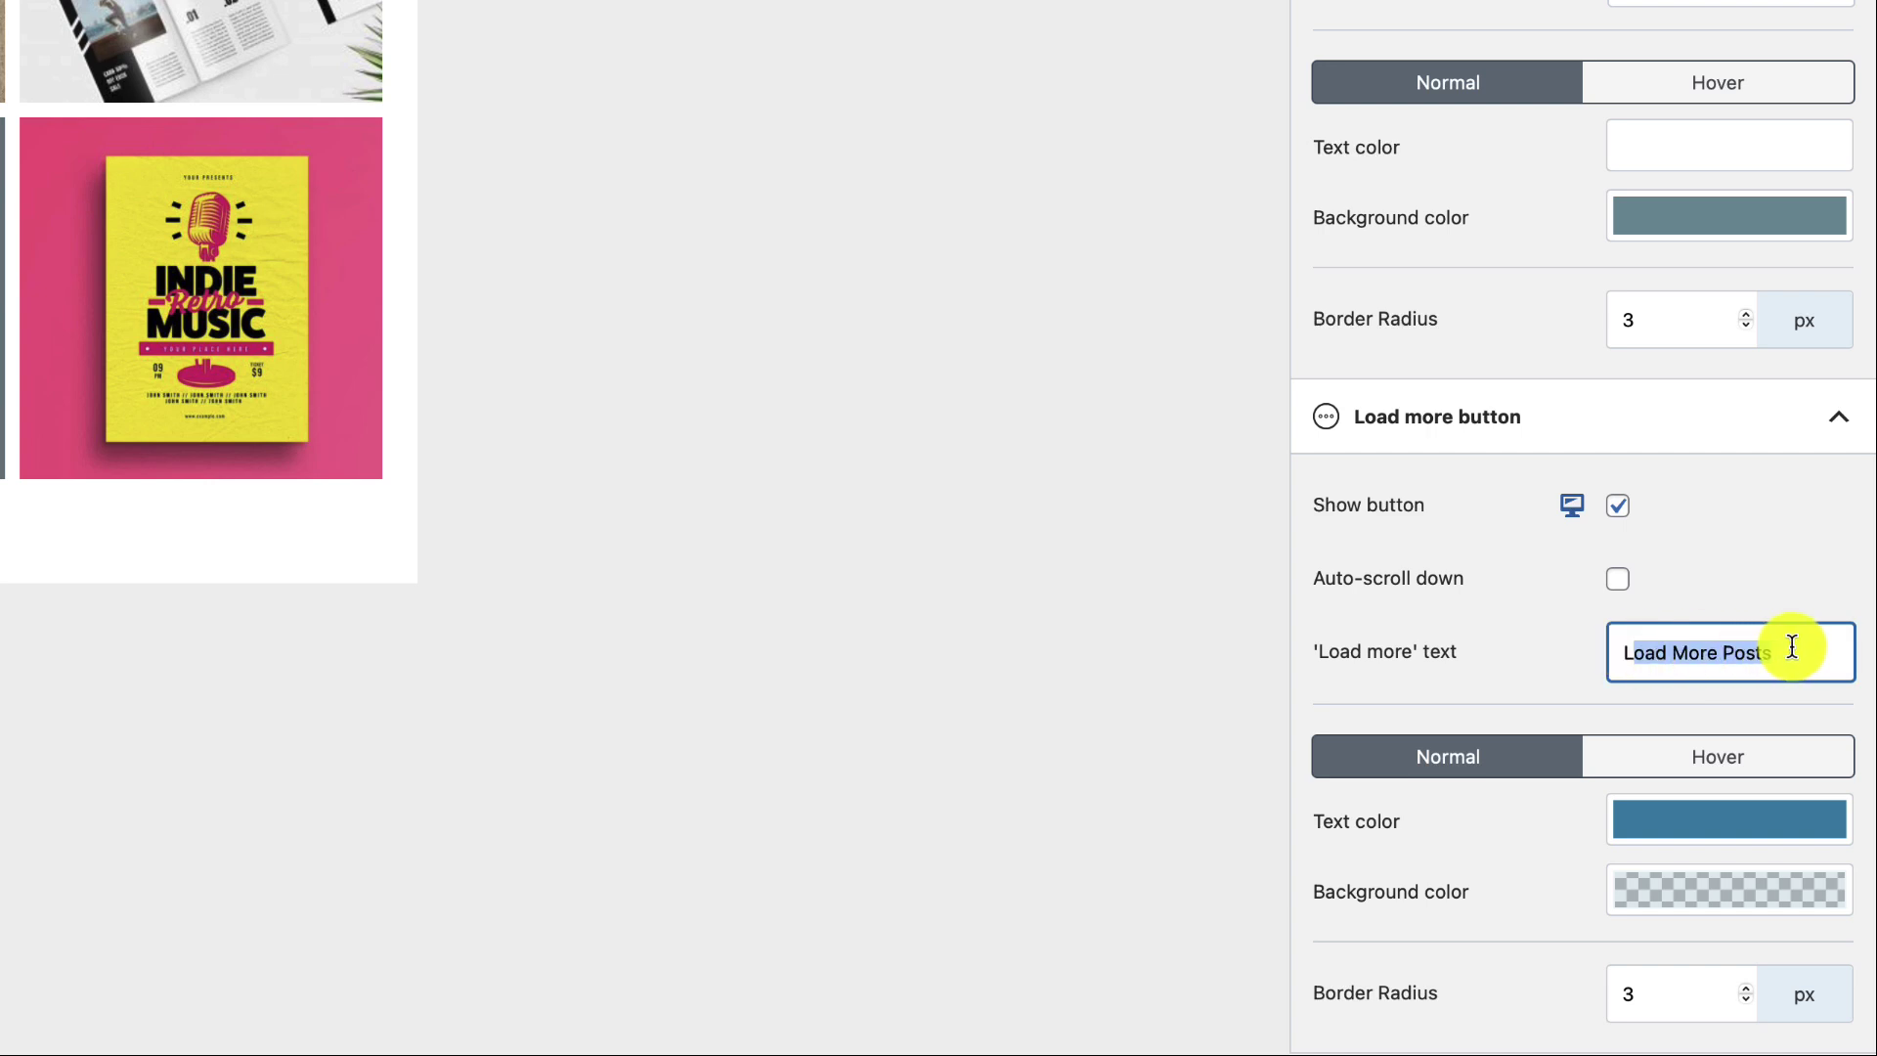
{"action": "type", "text": "Voir plus plus de post"}
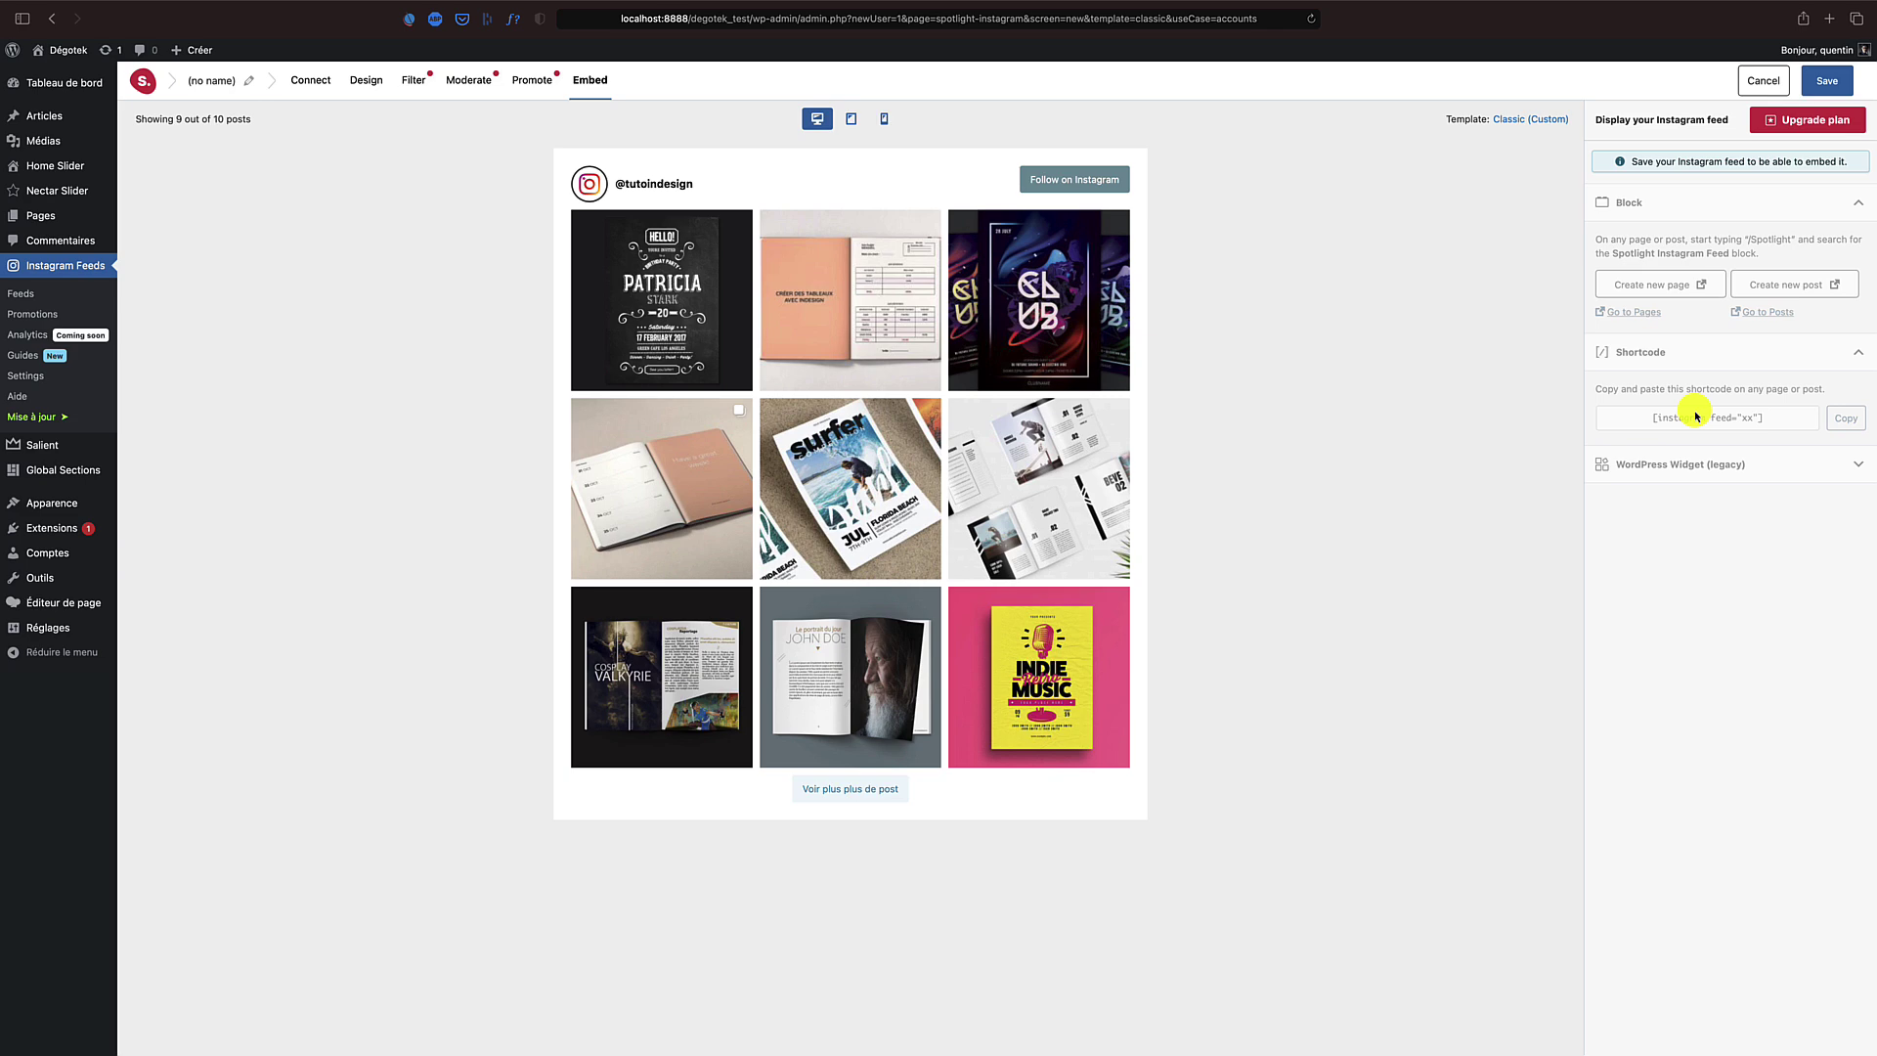
Step: Save the feed under the name "test" and copy its embed shortcode
{"action": "left_click", "coordinate": [1830, 86]}
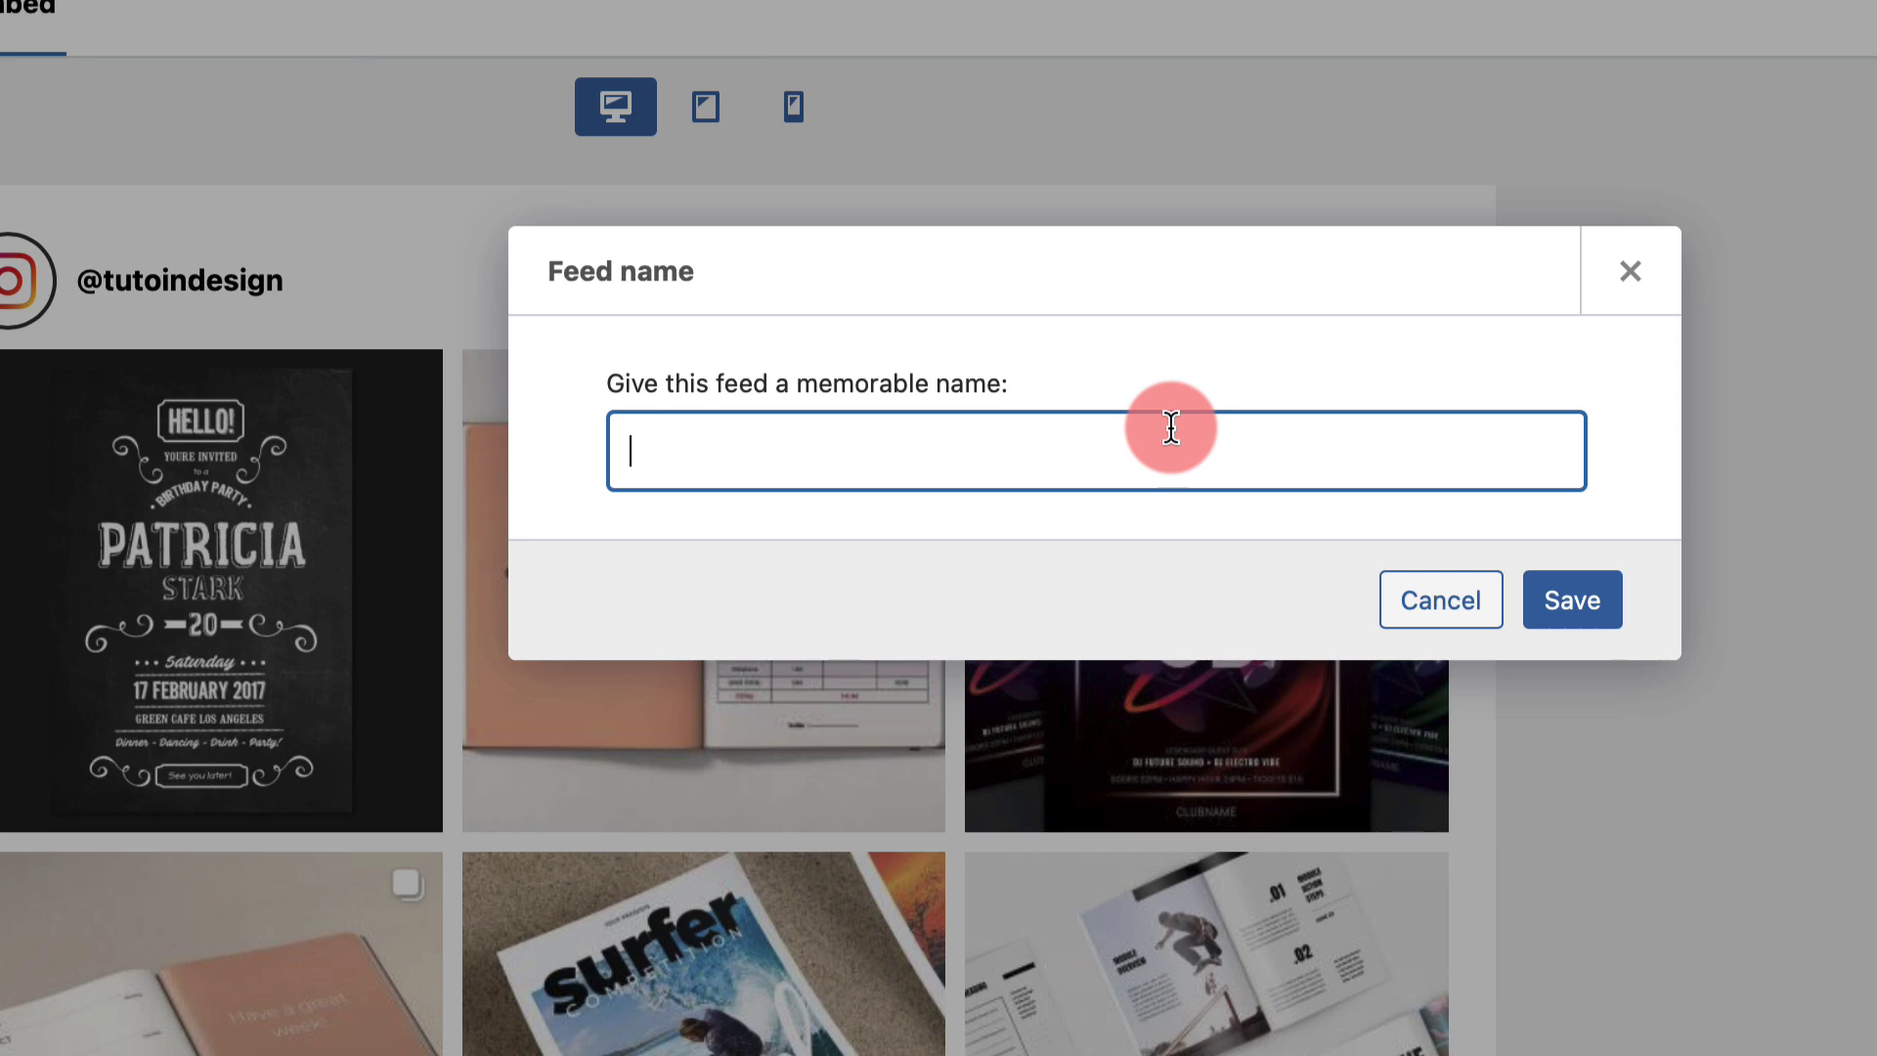
{"action": "type", "text": "test"}
{"action": "left_click", "coordinate": [1572, 599]}
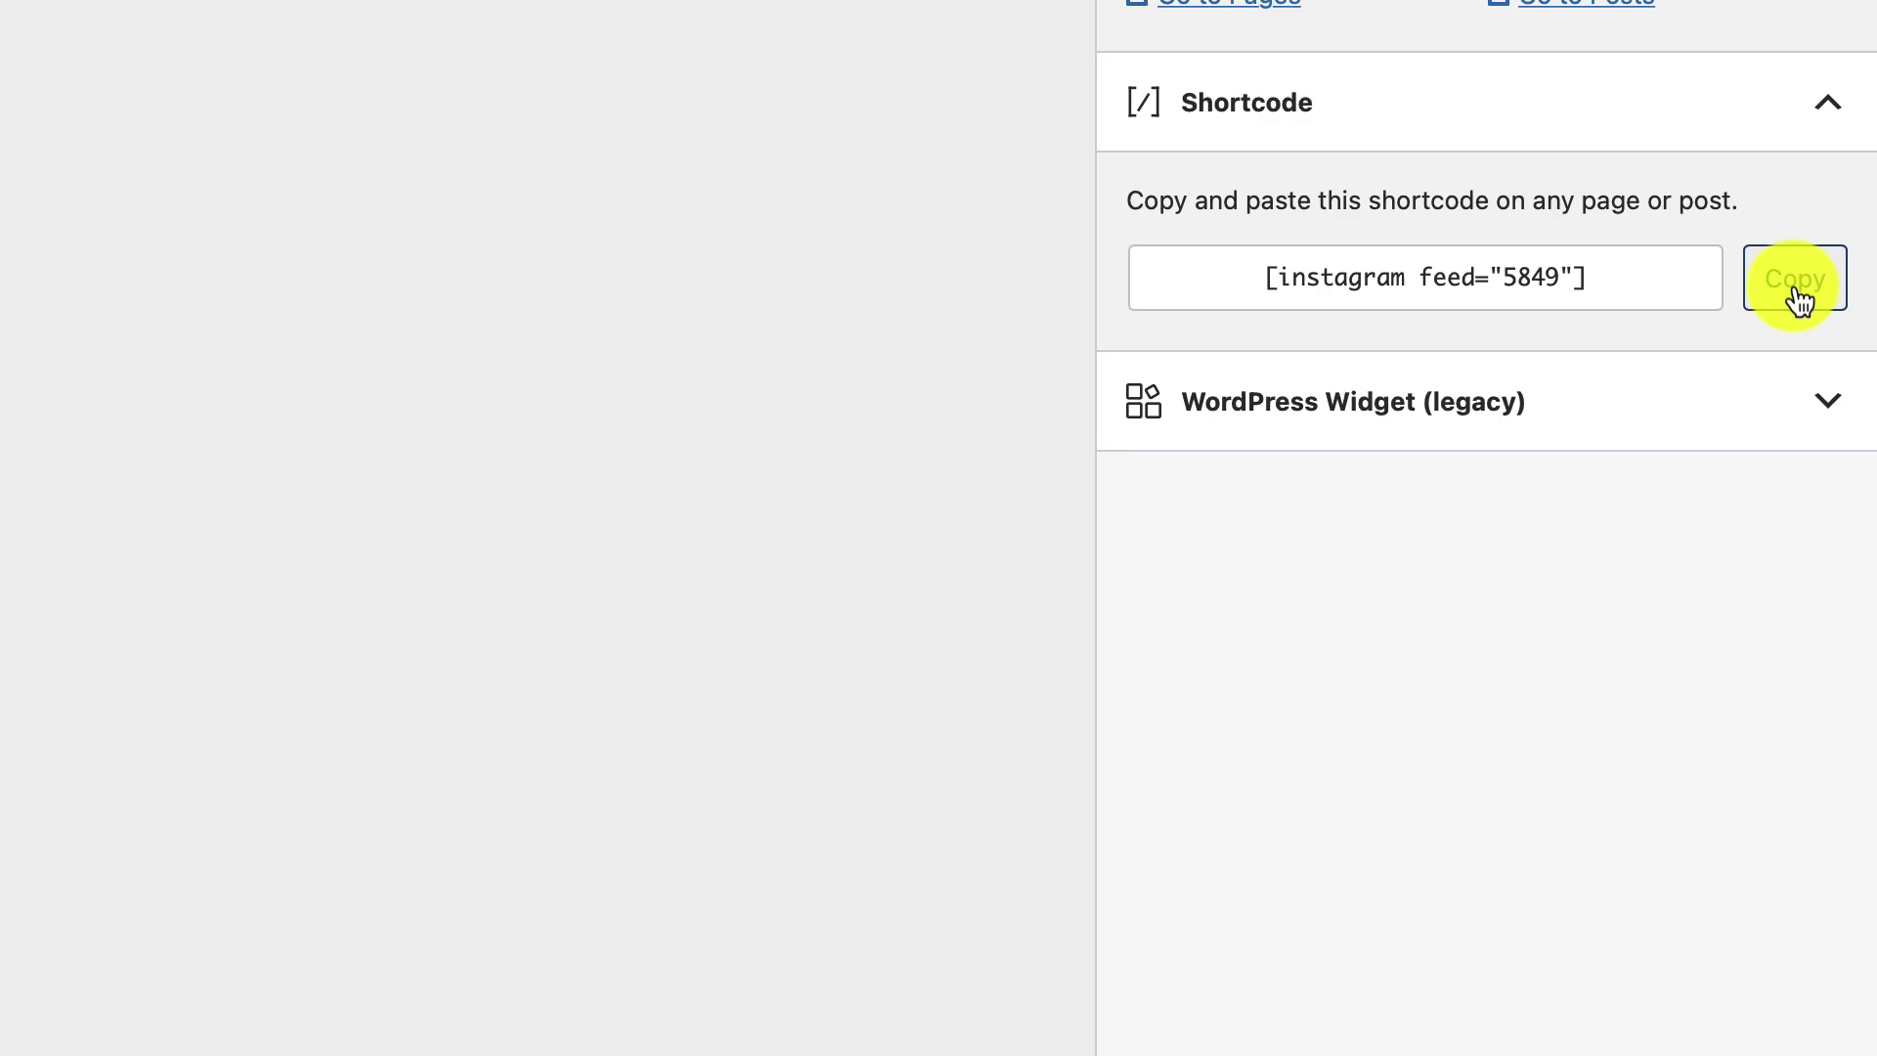
{"action": "left_click", "coordinate": [1796, 289]}
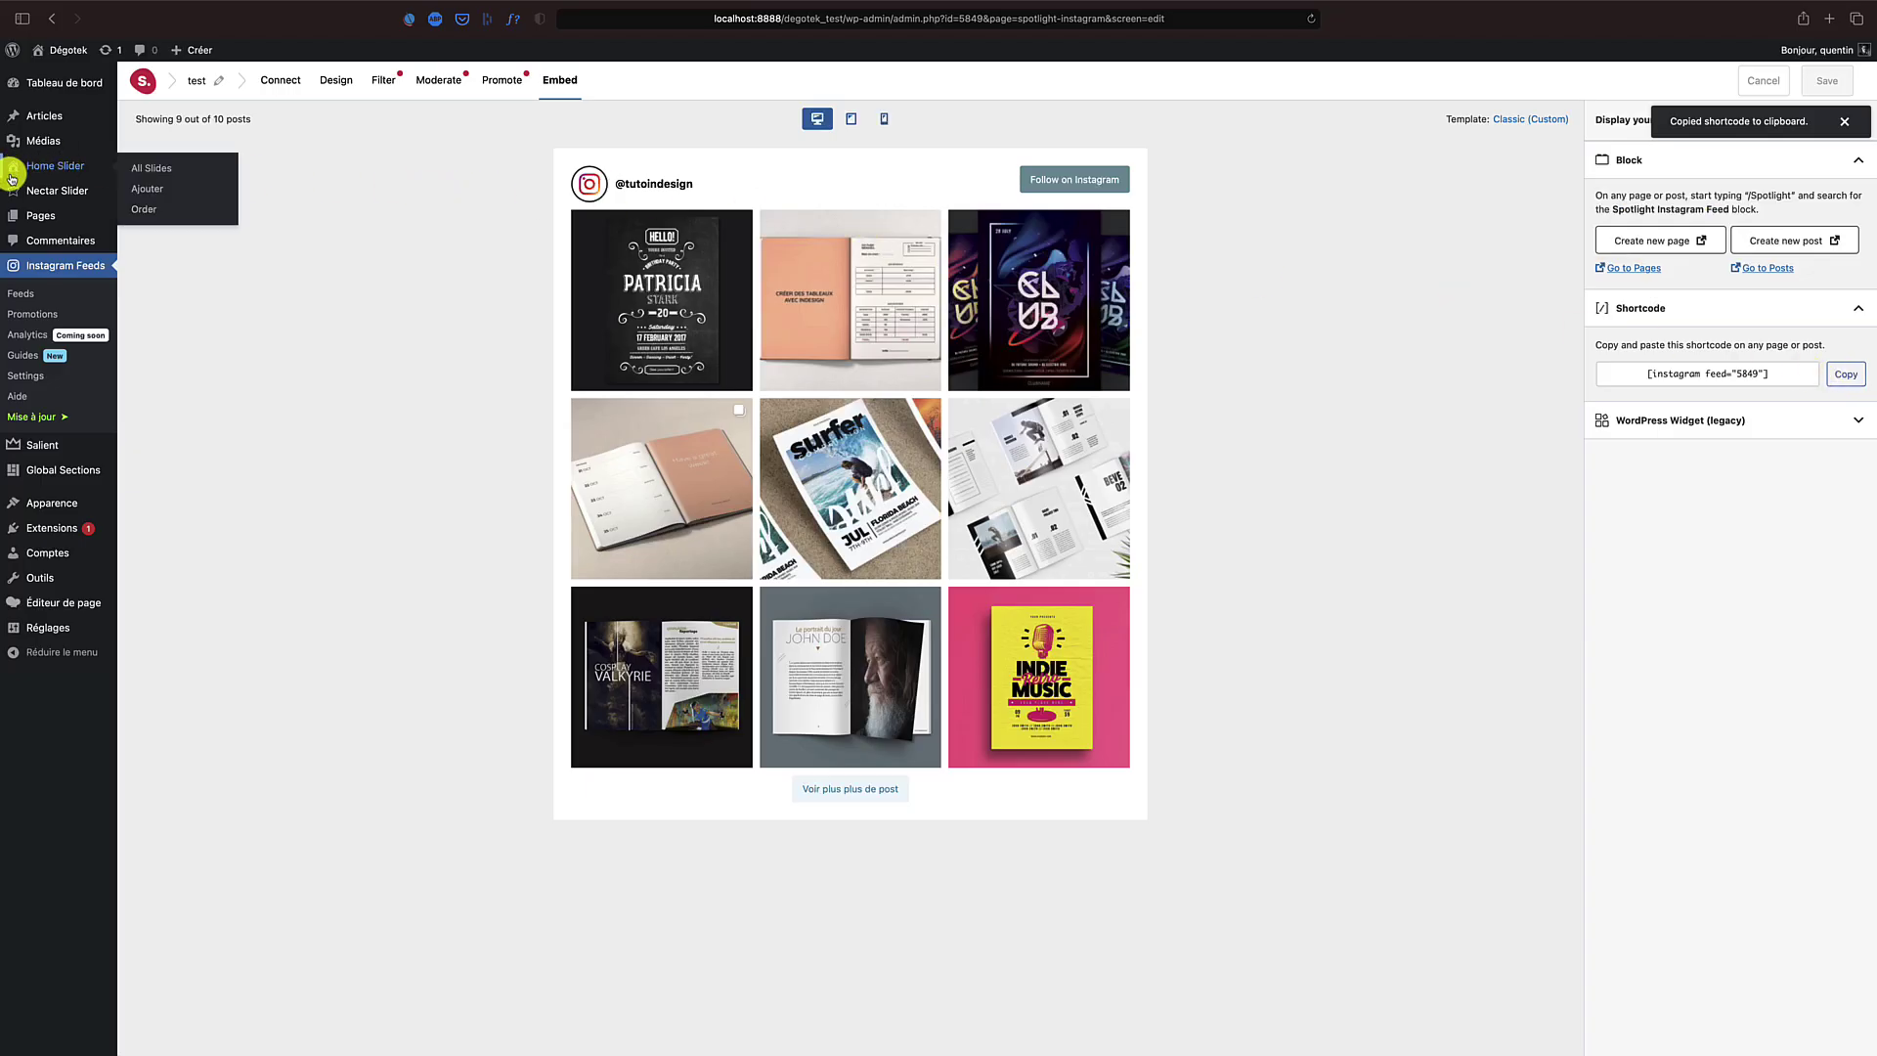
Step: Add a new page titled "test" and paste the copied shortcode [instagram feed="5849"] into its content
{"action": "mouse_move", "coordinate": [30, 207]}
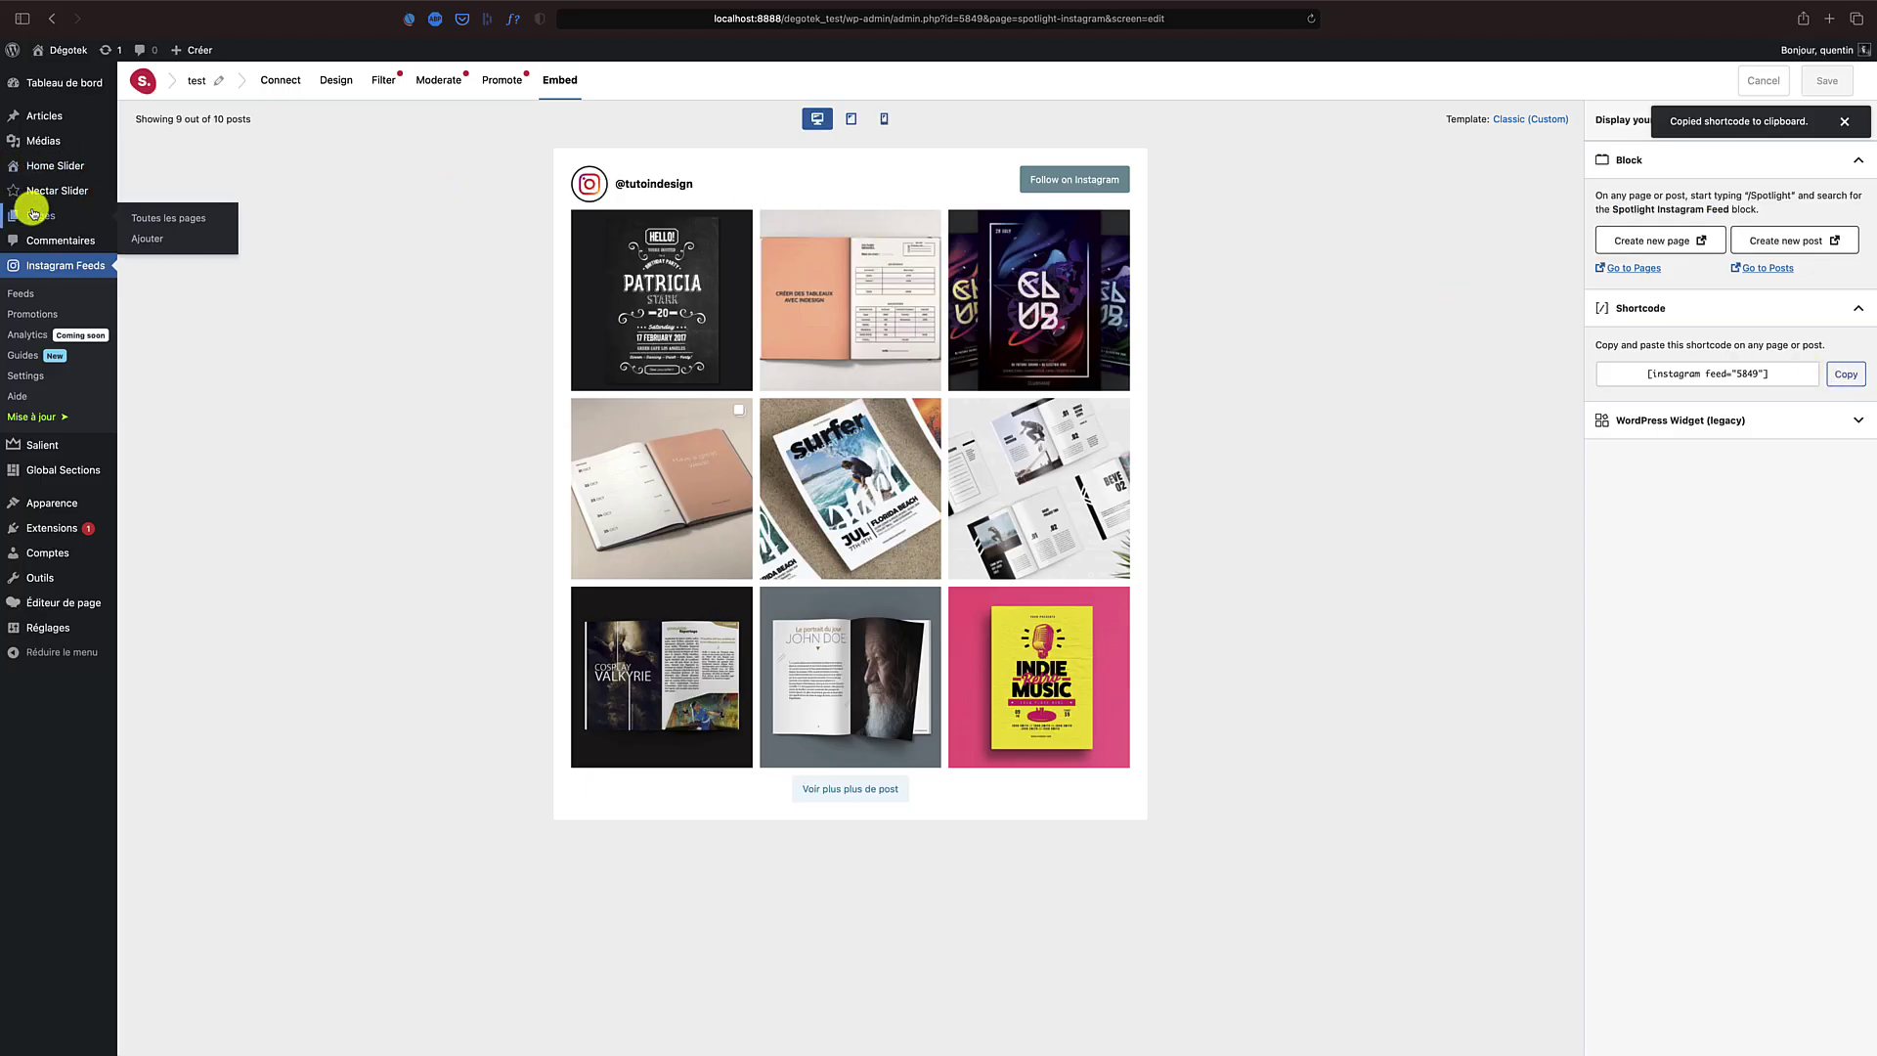
{"action": "left_click", "coordinate": [162, 239]}
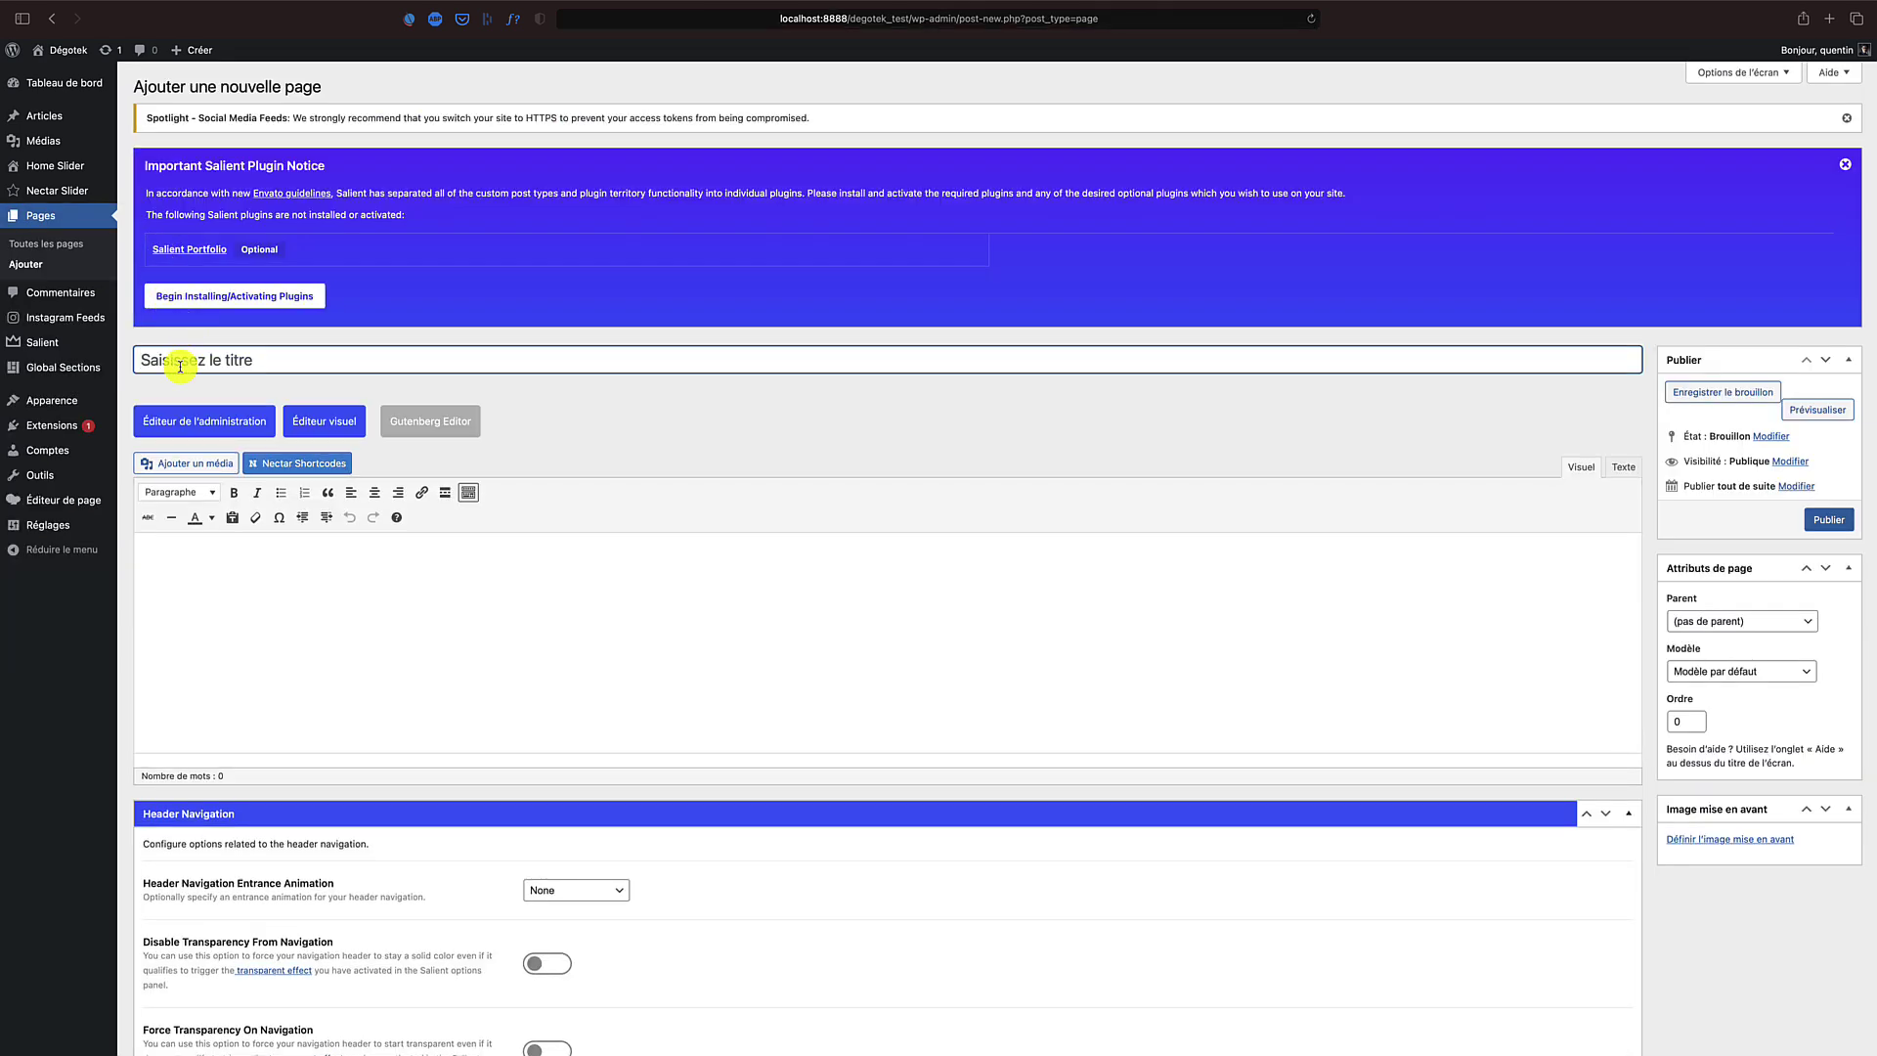
{"action": "left_click", "coordinate": [180, 366]}
{"action": "type", "text": "test"}
{"action": "left_click", "coordinate": [224, 554]}
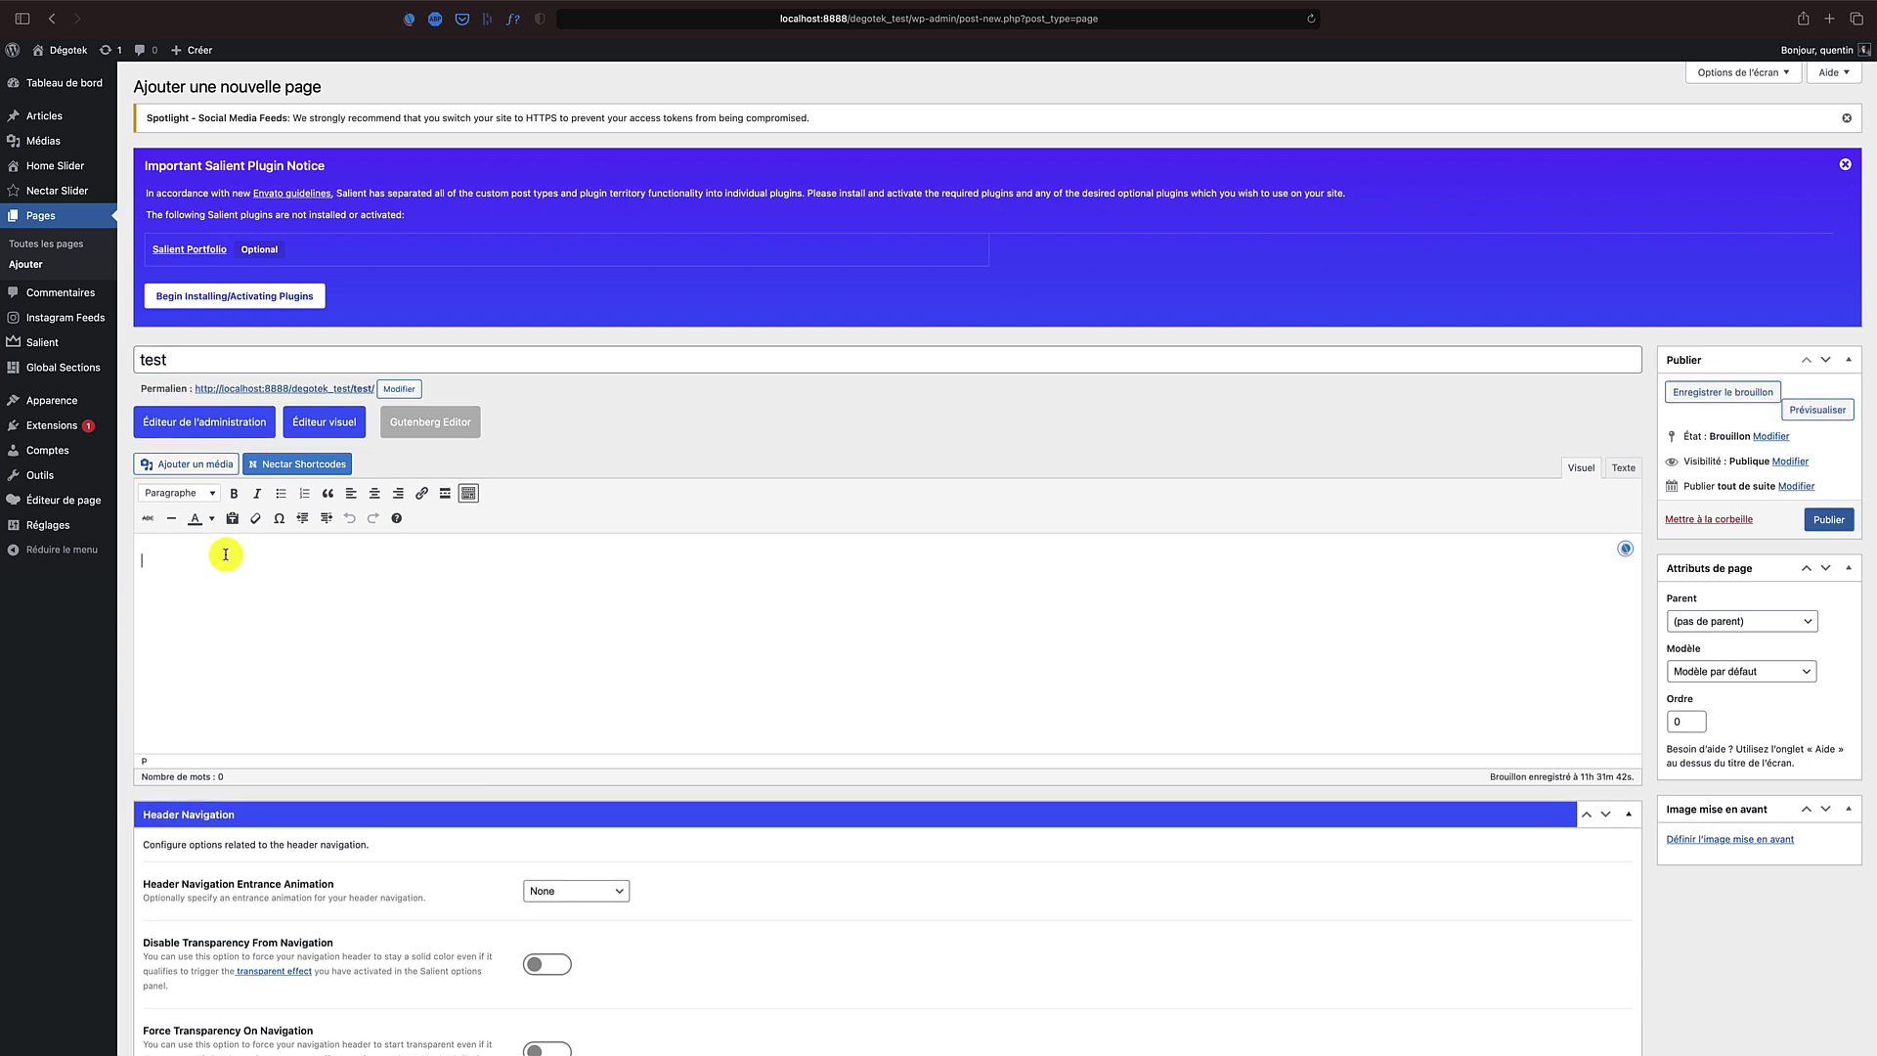
{"action": "right_click", "coordinate": [191, 551]}
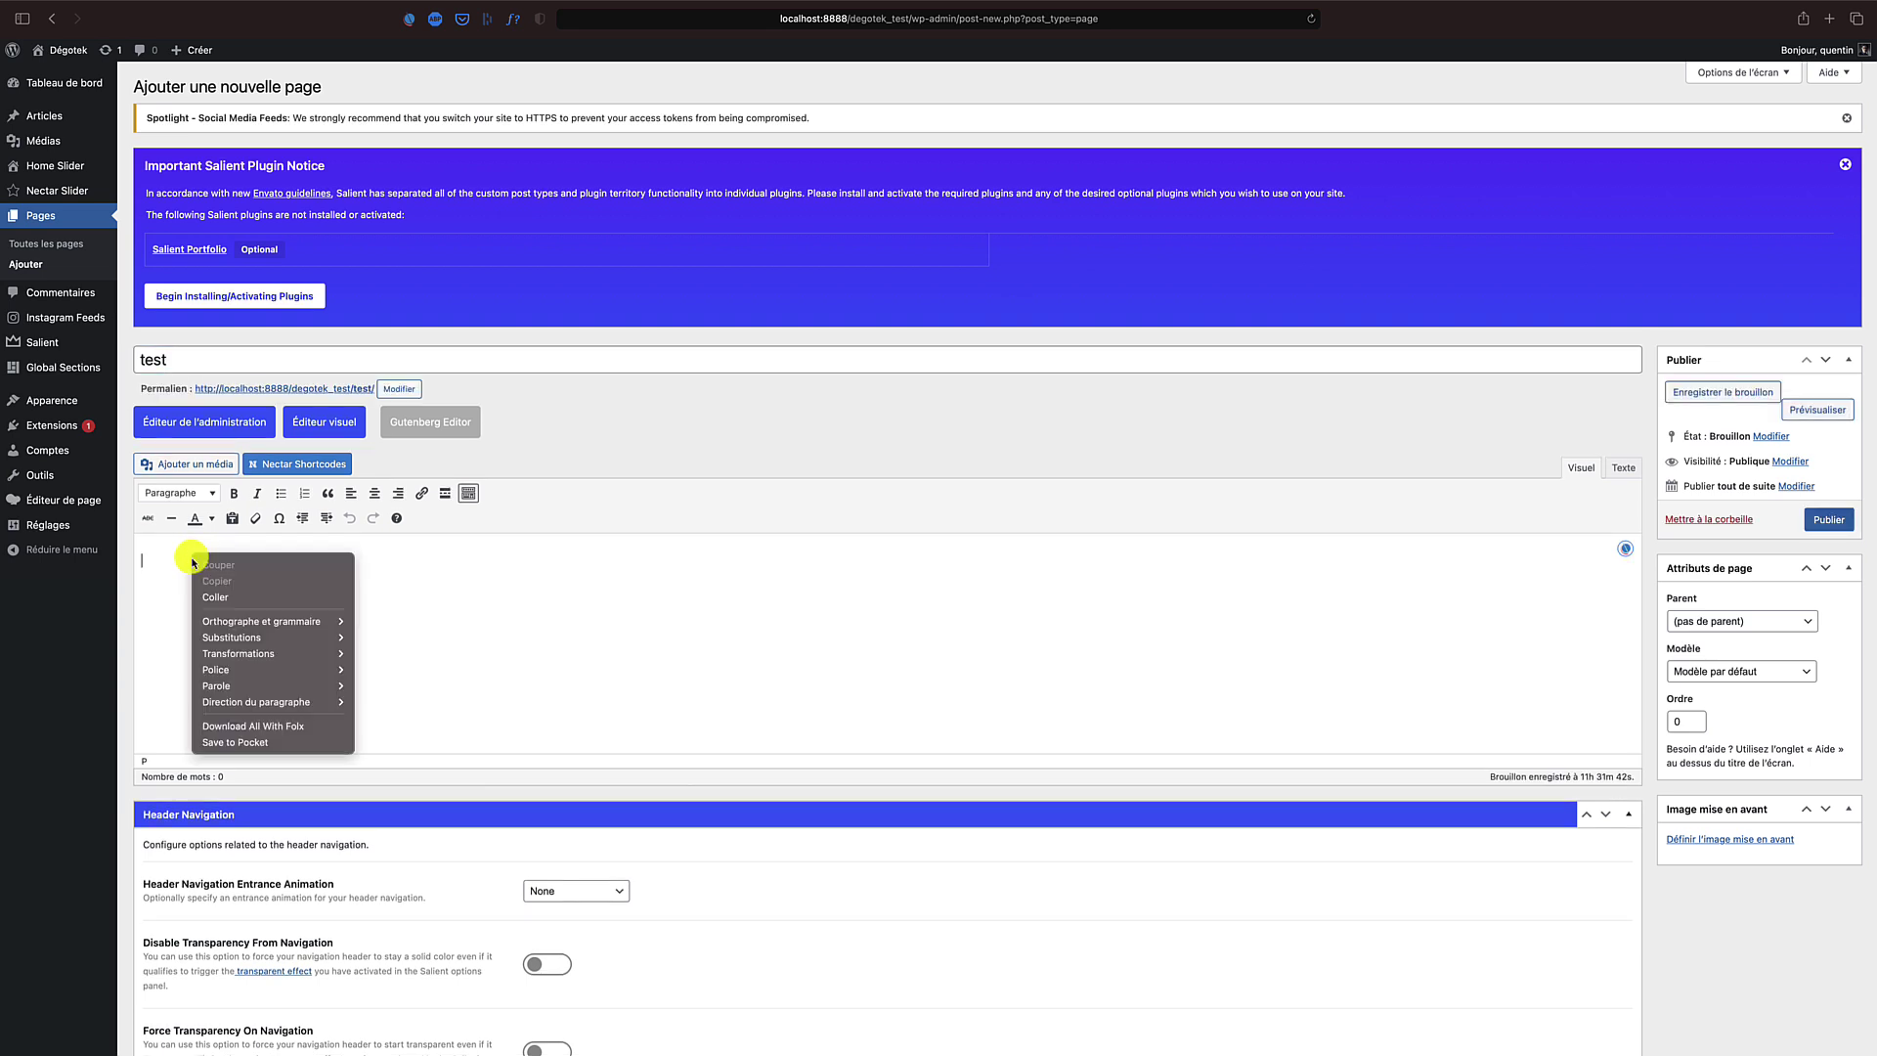
{"action": "left_click", "coordinate": [224, 598]}
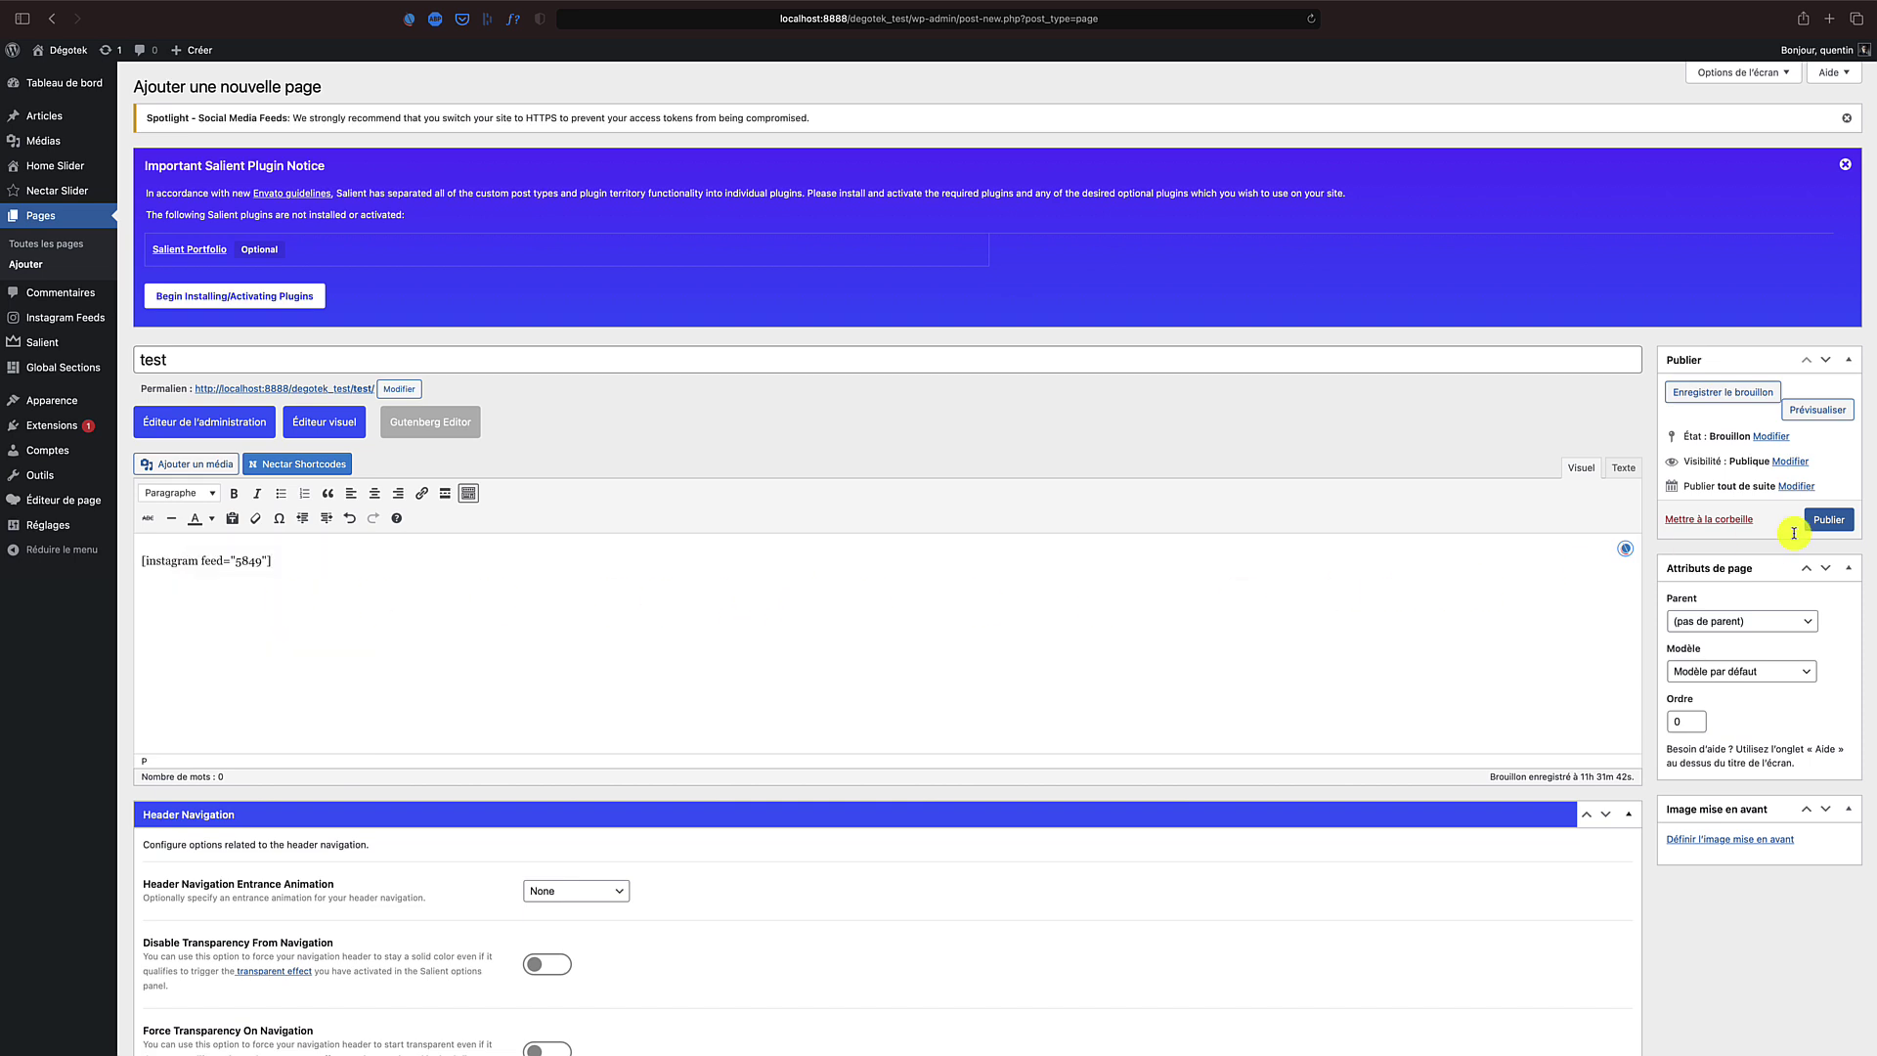
Step: Preview the page and look through the embedded Instagram feed
{"action": "left_click", "coordinate": [1827, 418]}
{"action": "scroll", "coordinate": [1343, 302], "scroll_direction": "down", "scroll_amount": 5}
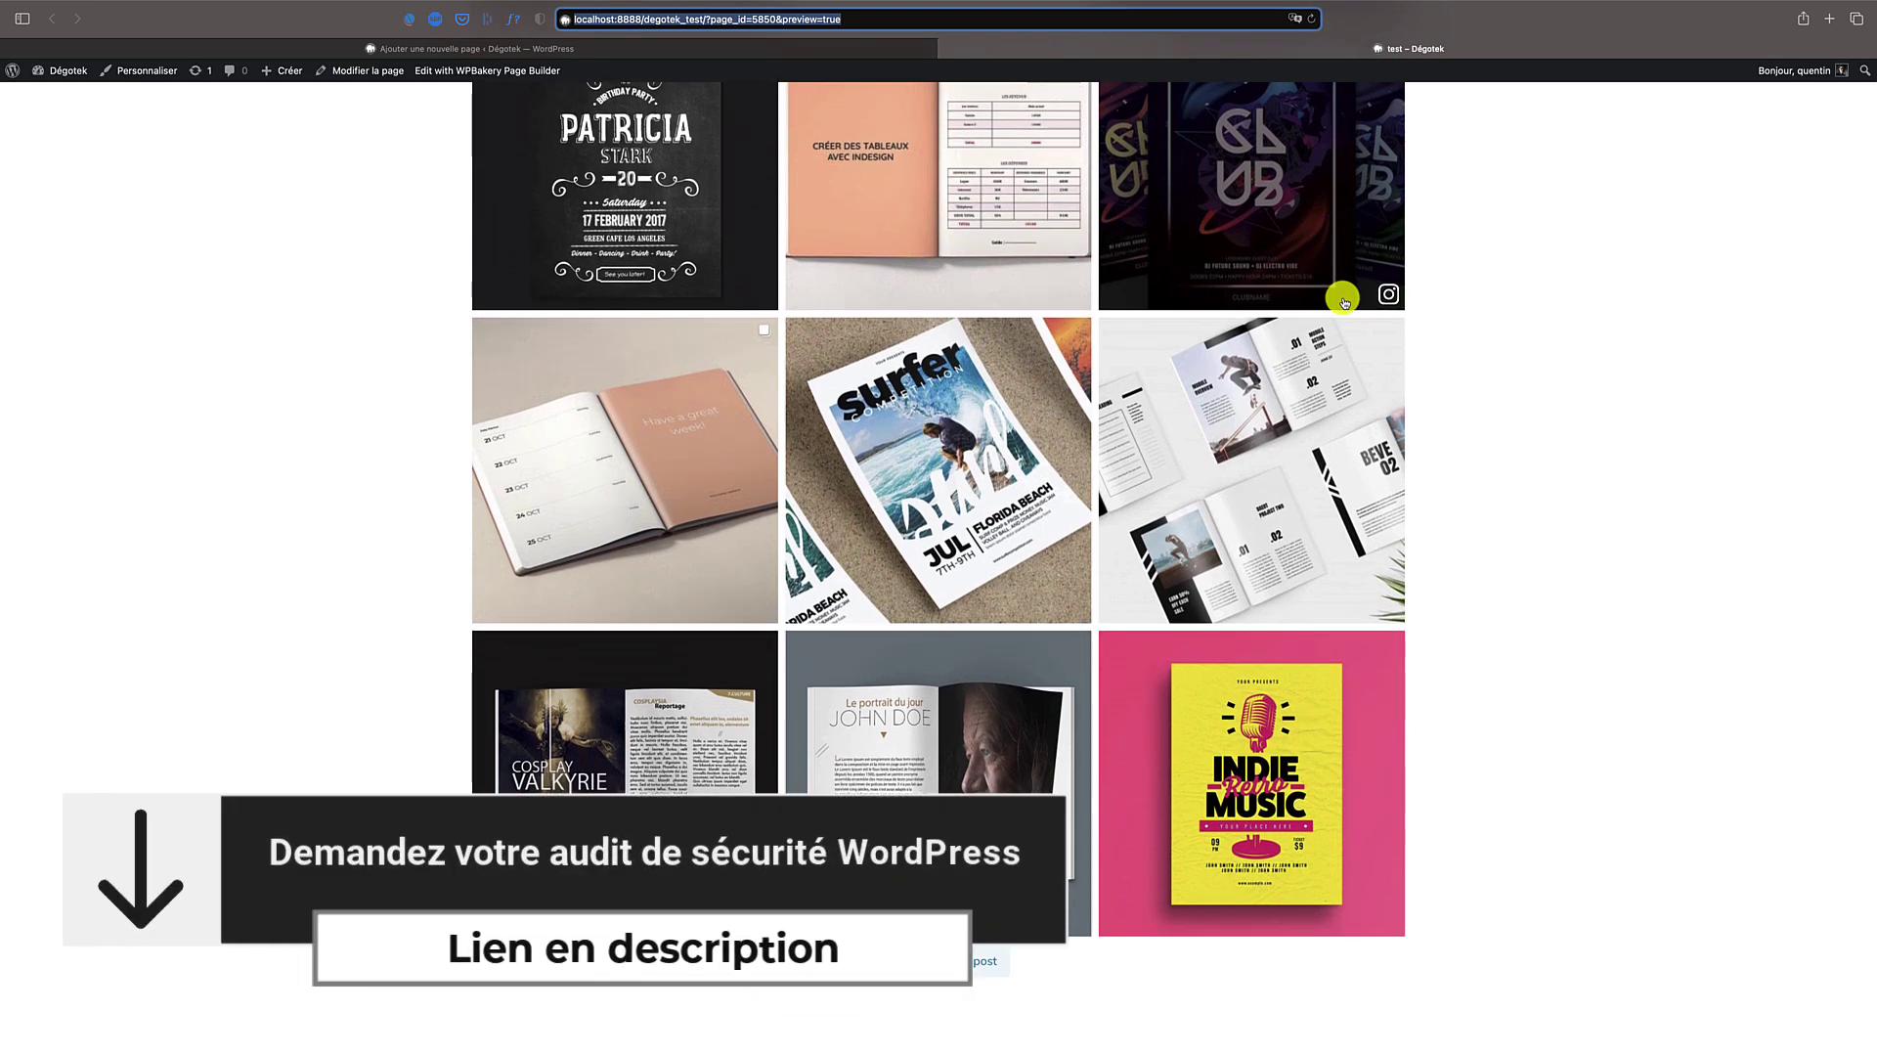
{"action": "scroll", "coordinate": [1343, 302], "scroll_direction": "up", "scroll_amount": 5}
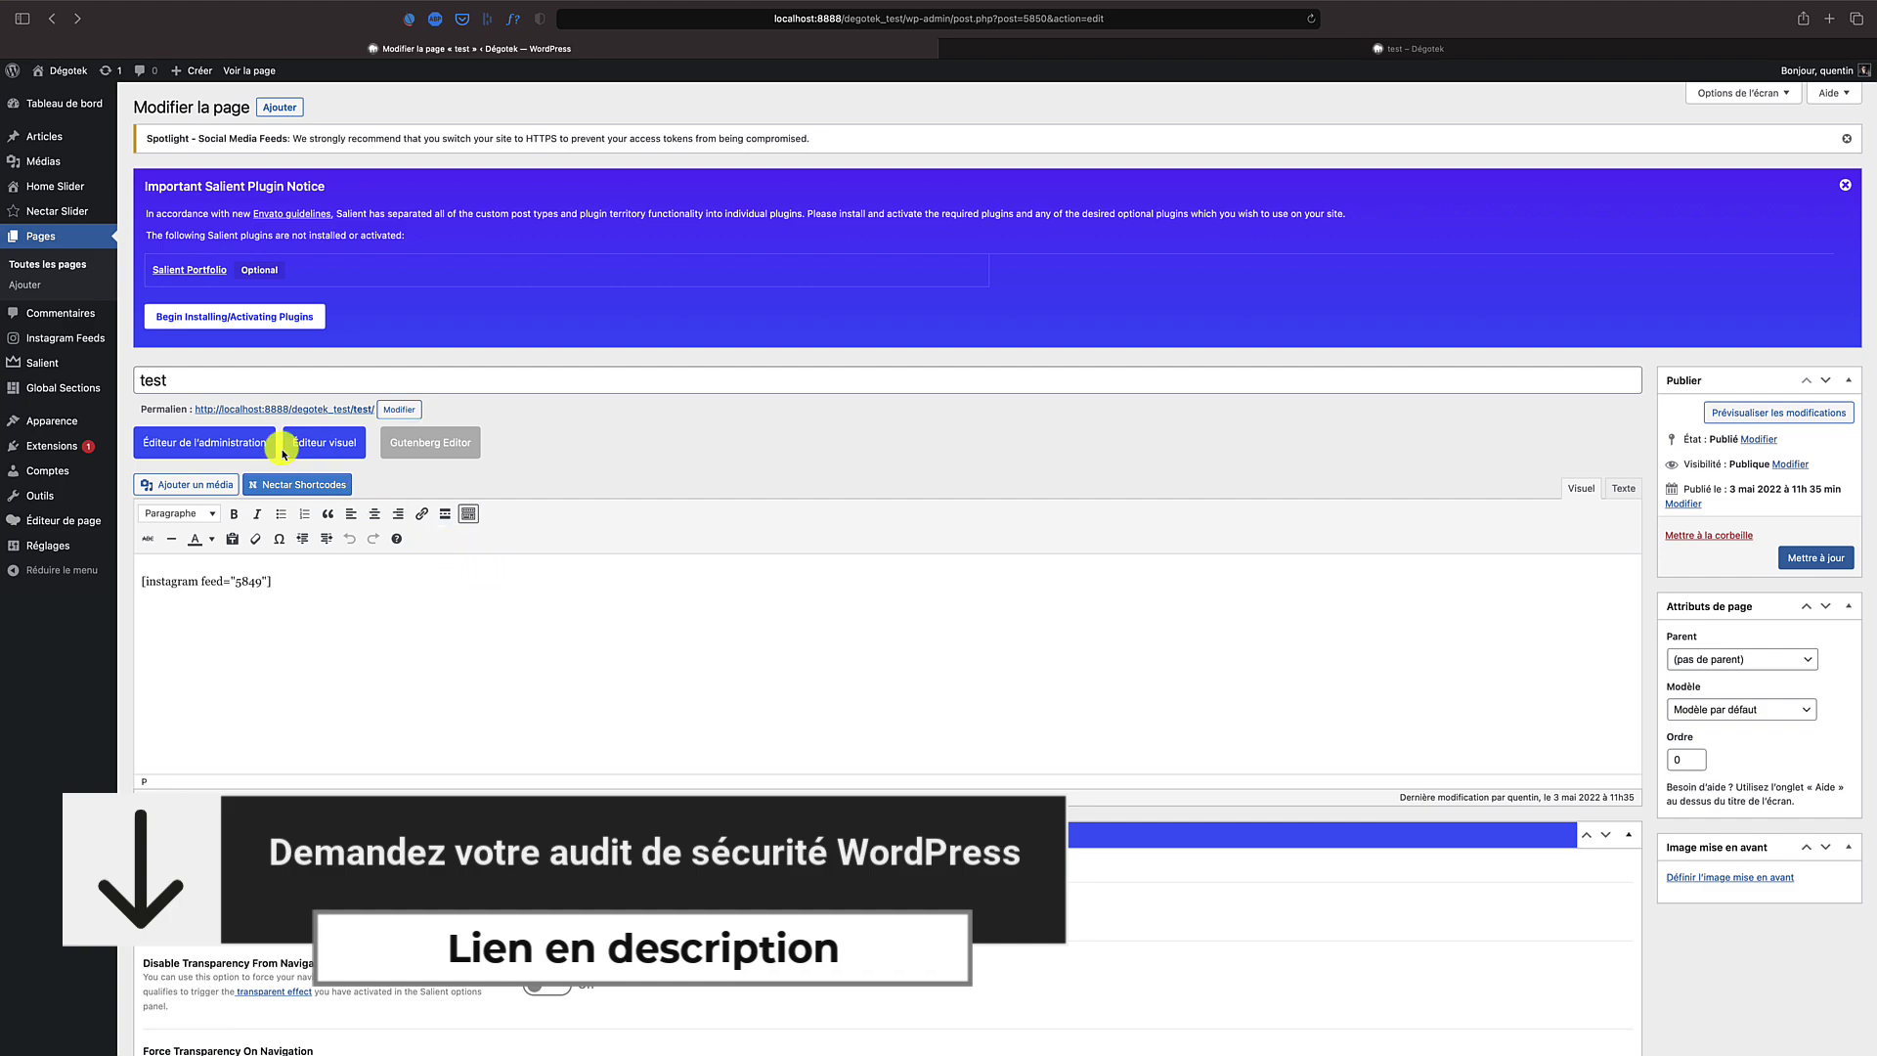
Step: Create a new Spotlight feed of the type My Instagram posts with the Gallery template, and continue to the feed editor
{"action": "left_click", "coordinate": [89, 342]}
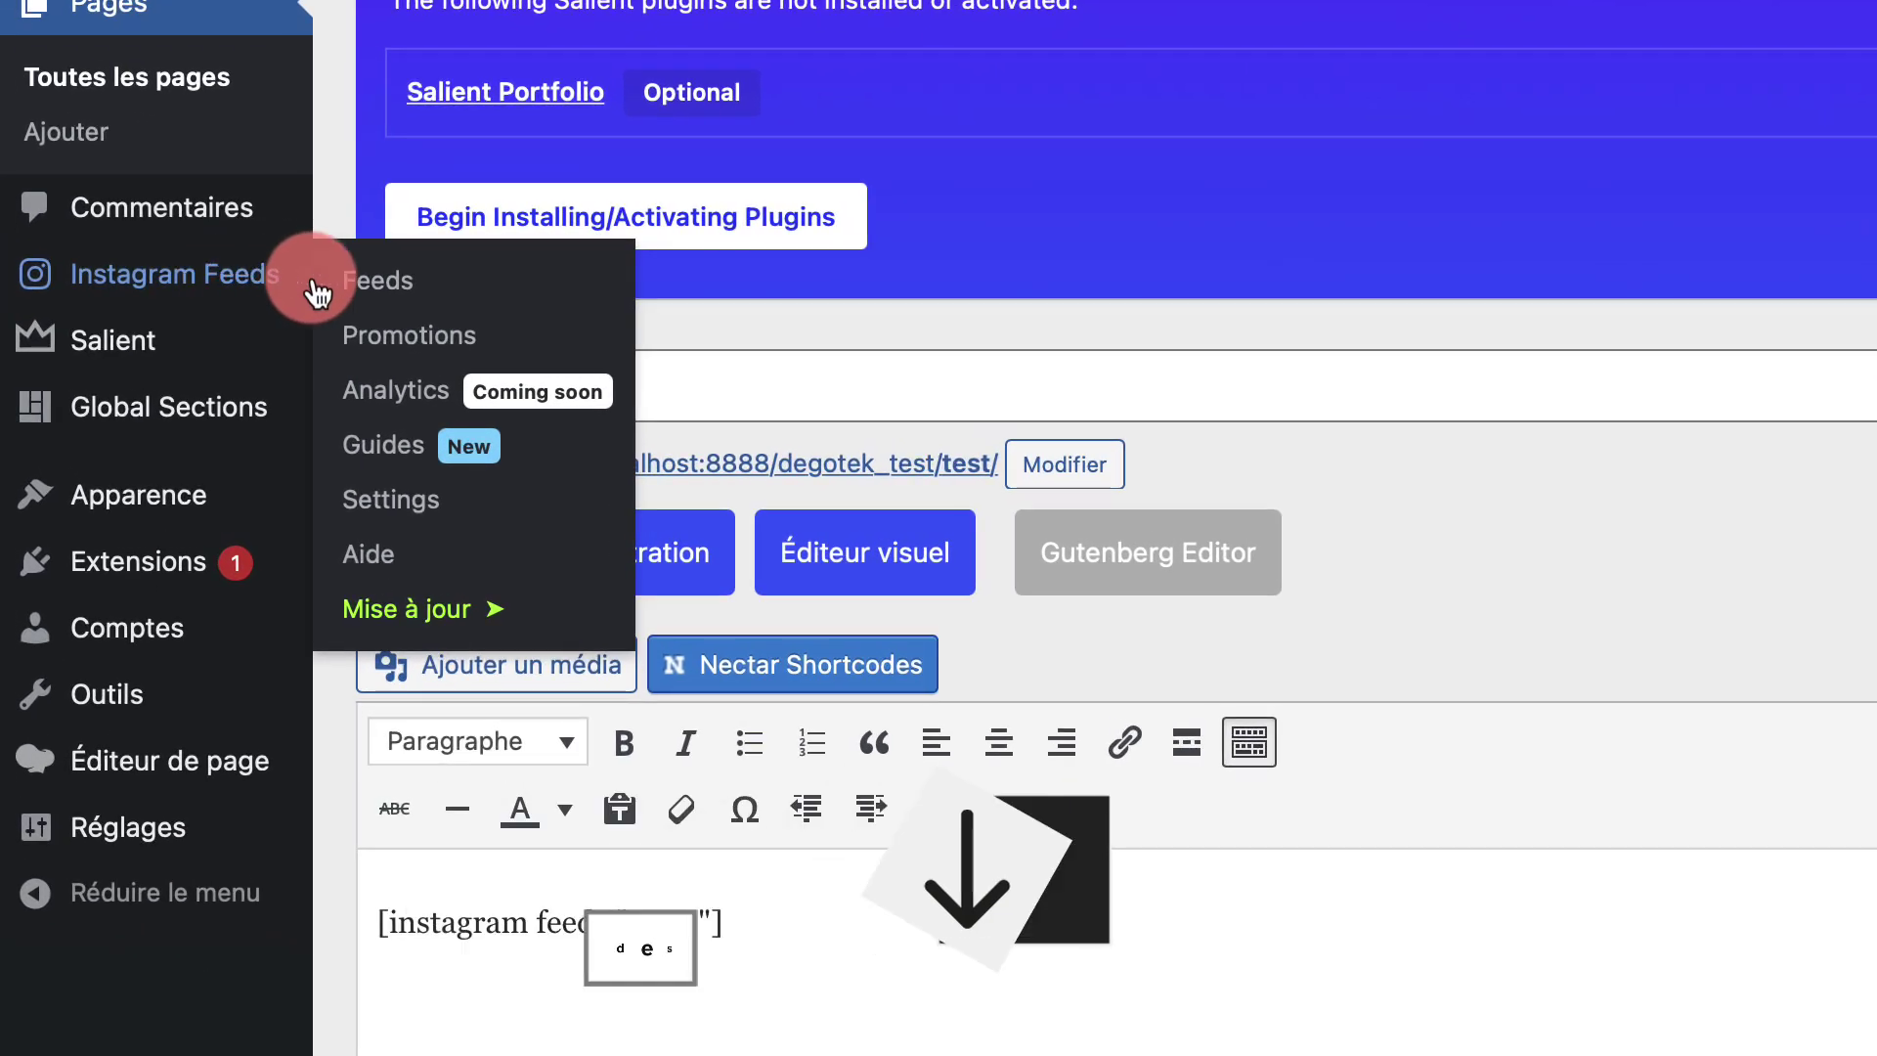
{"action": "left_click", "coordinate": [376, 291]}
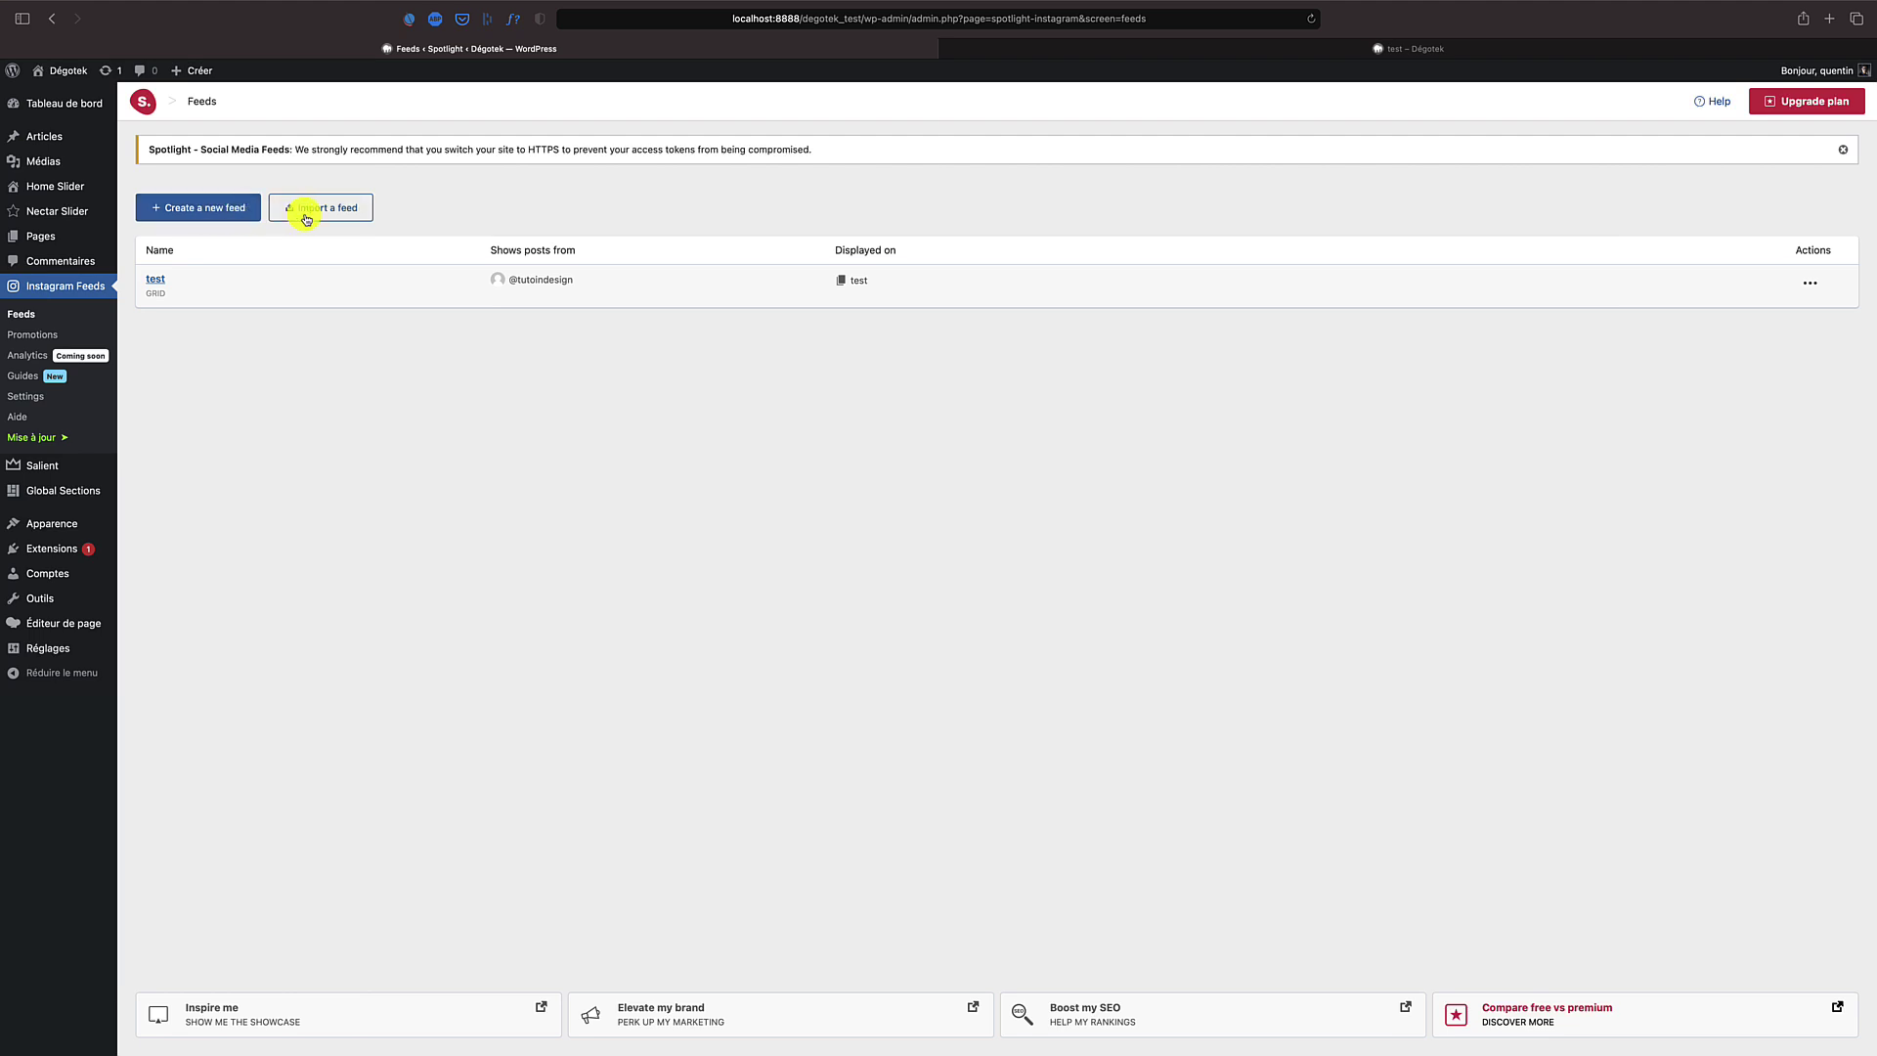
{"action": "left_click", "coordinate": [219, 205]}
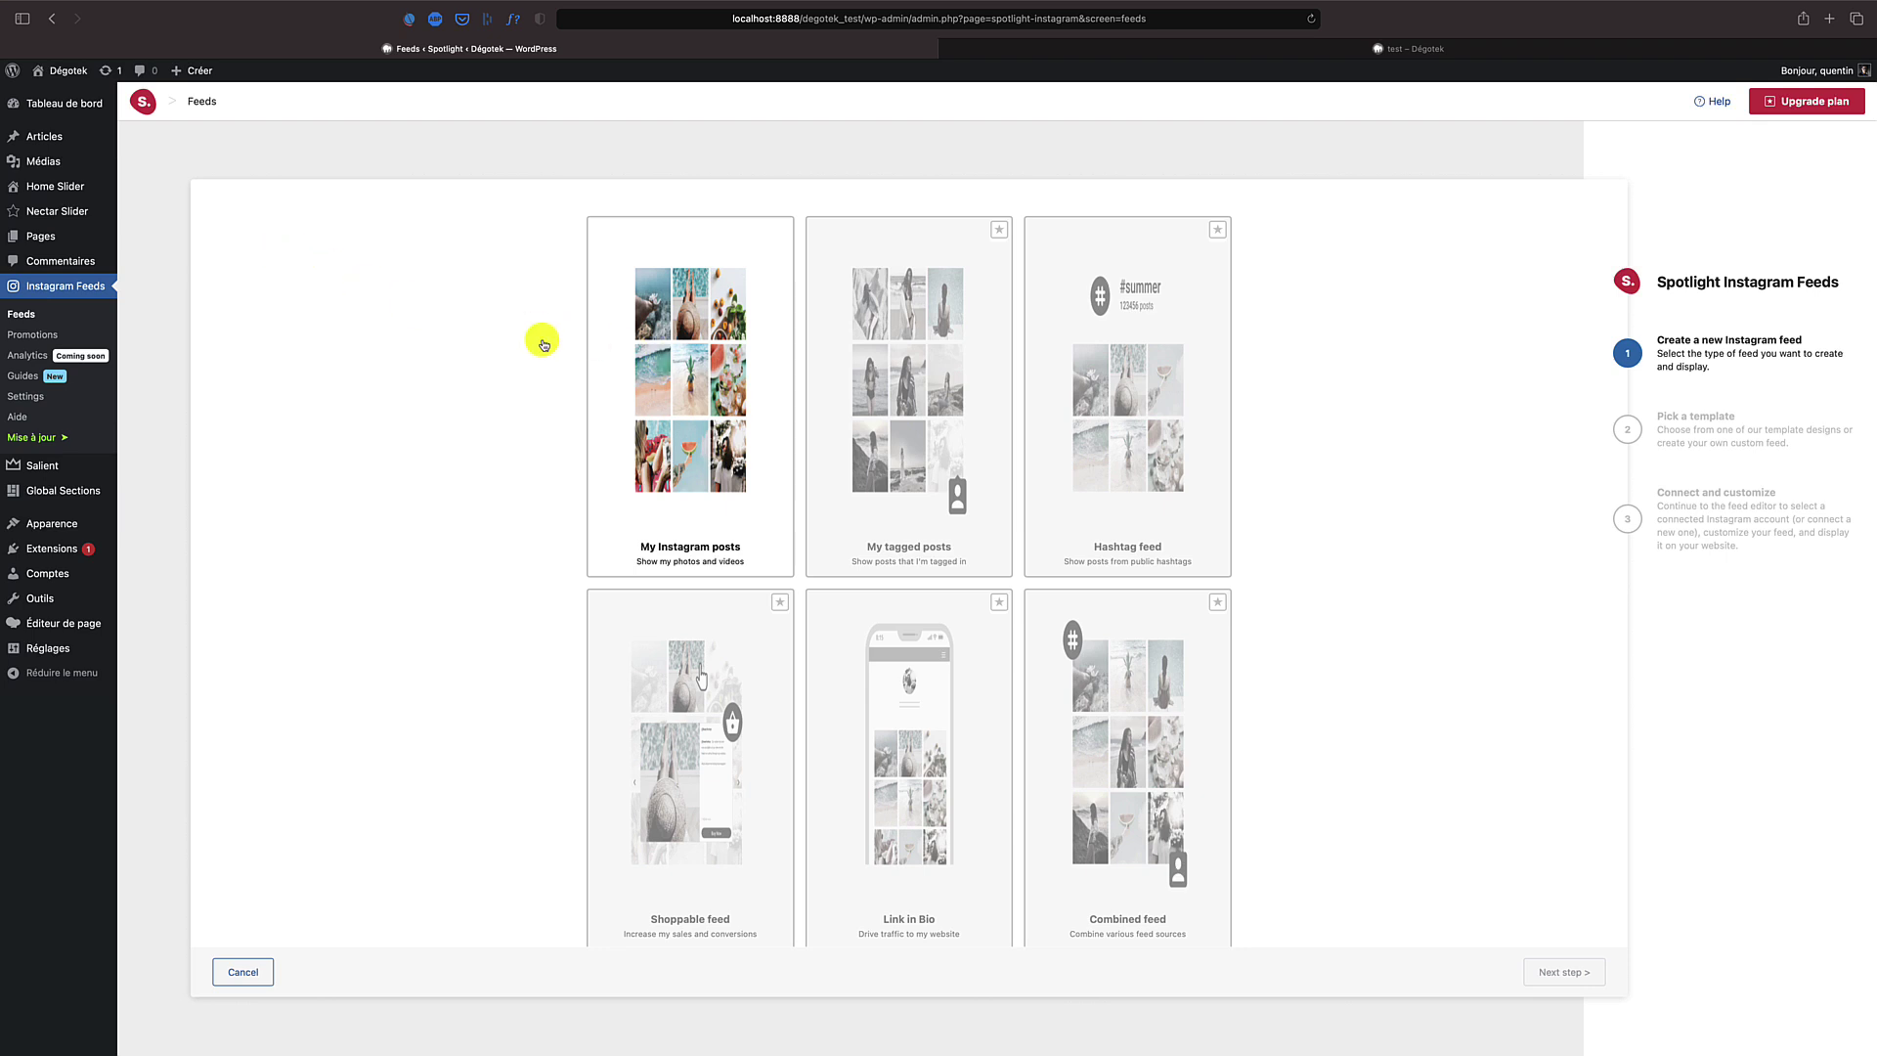
{"action": "left_click", "coordinate": [688, 385]}
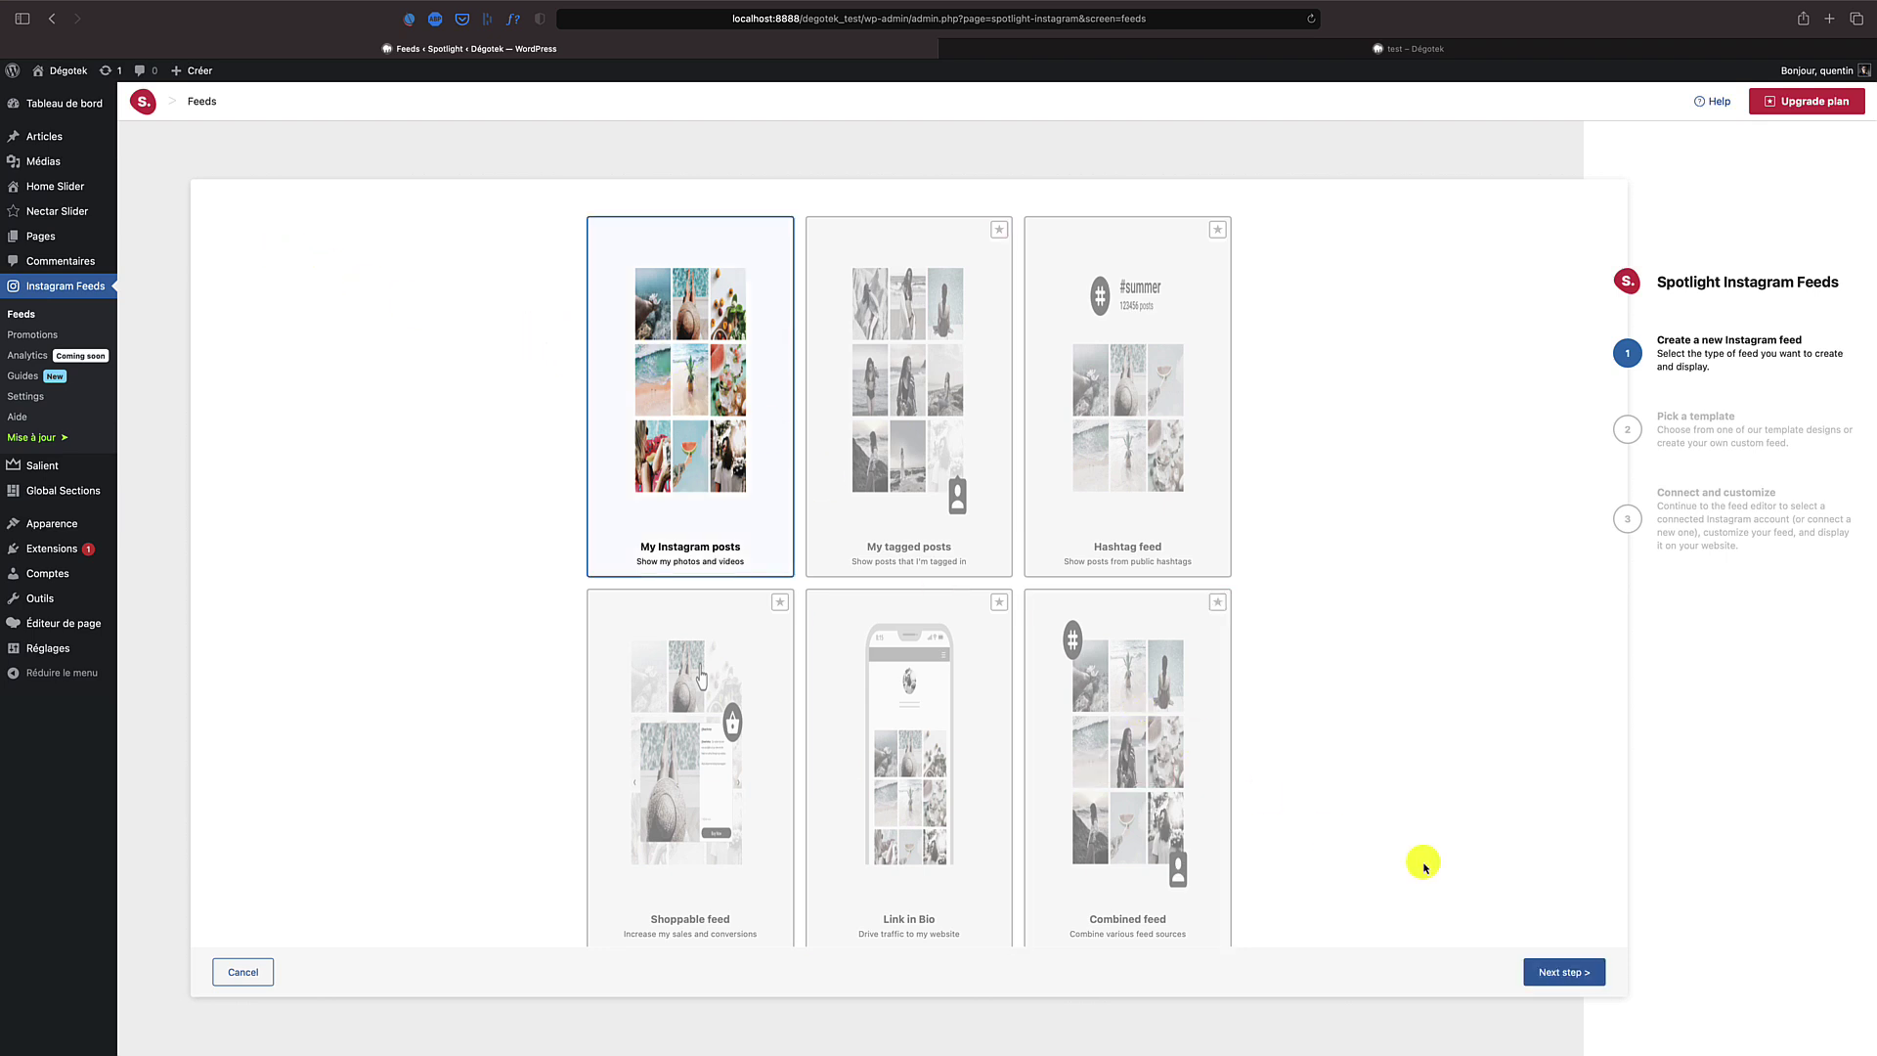
{"action": "left_click", "coordinate": [1557, 971]}
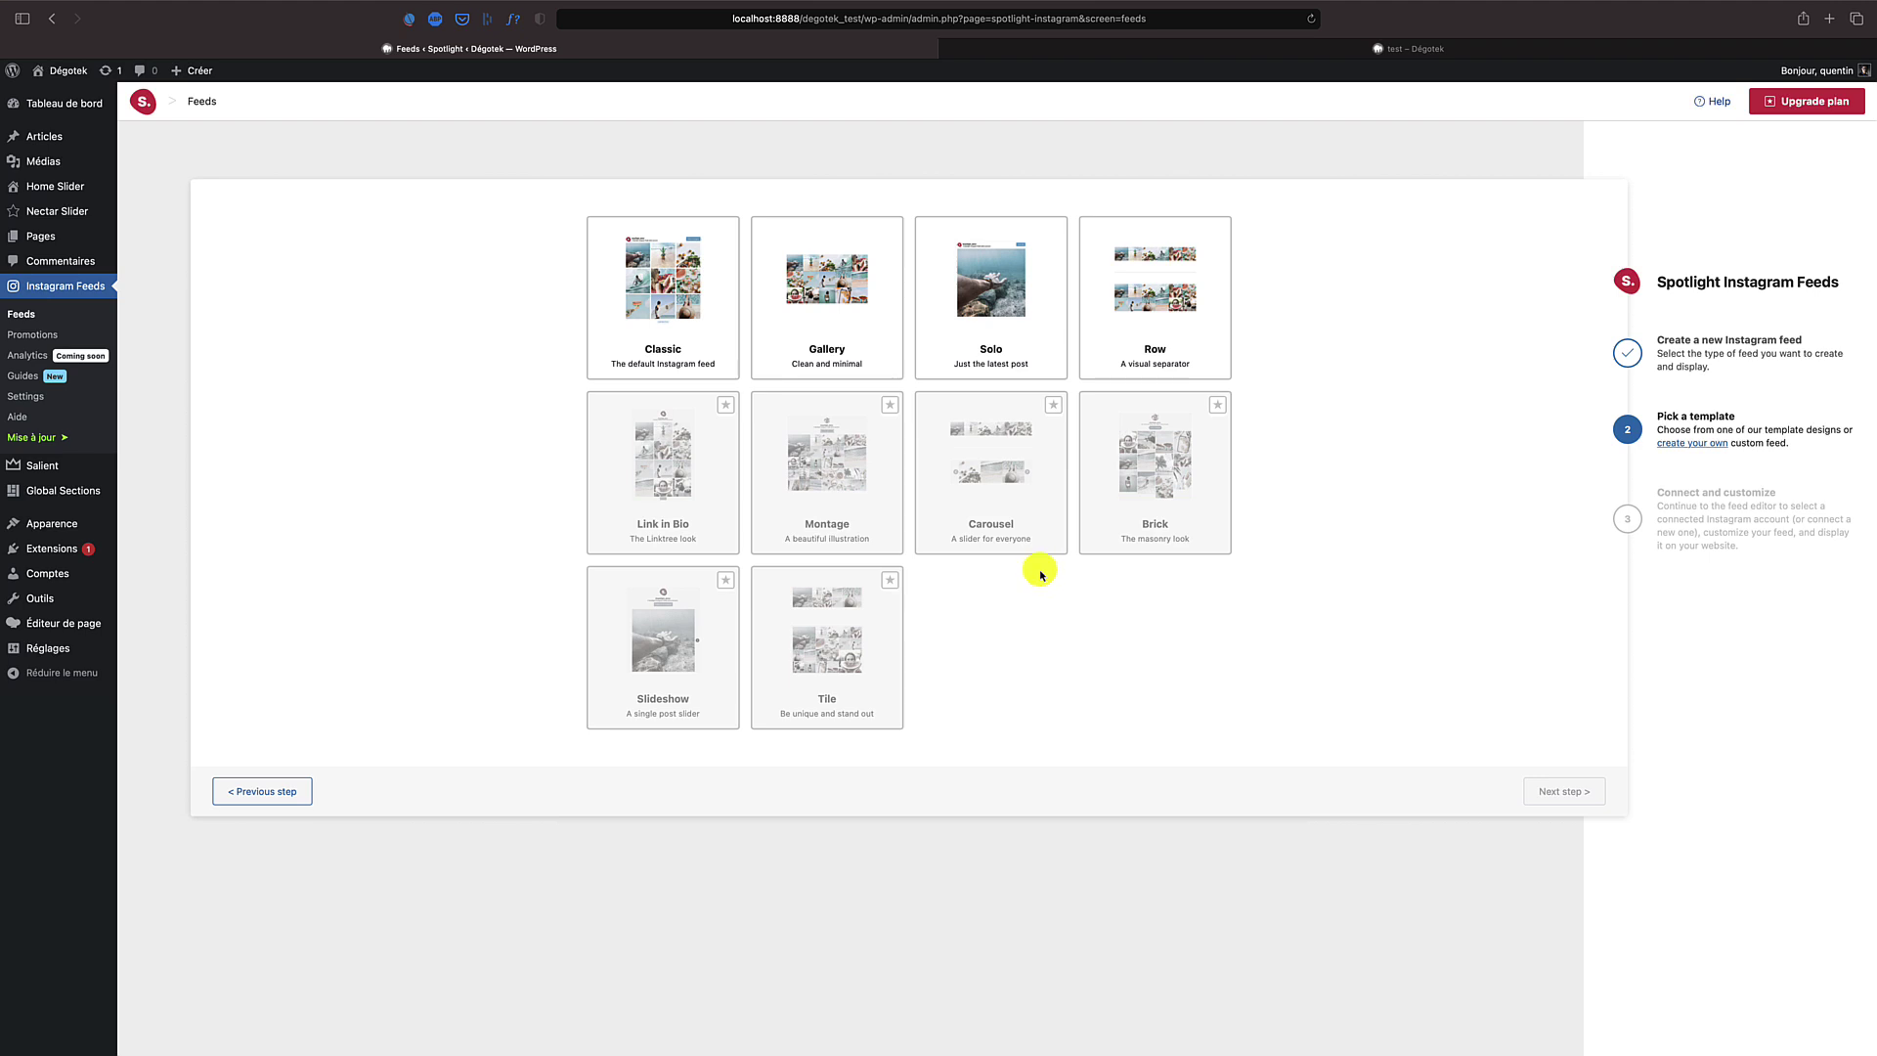
{"action": "left_click", "coordinate": [843, 328]}
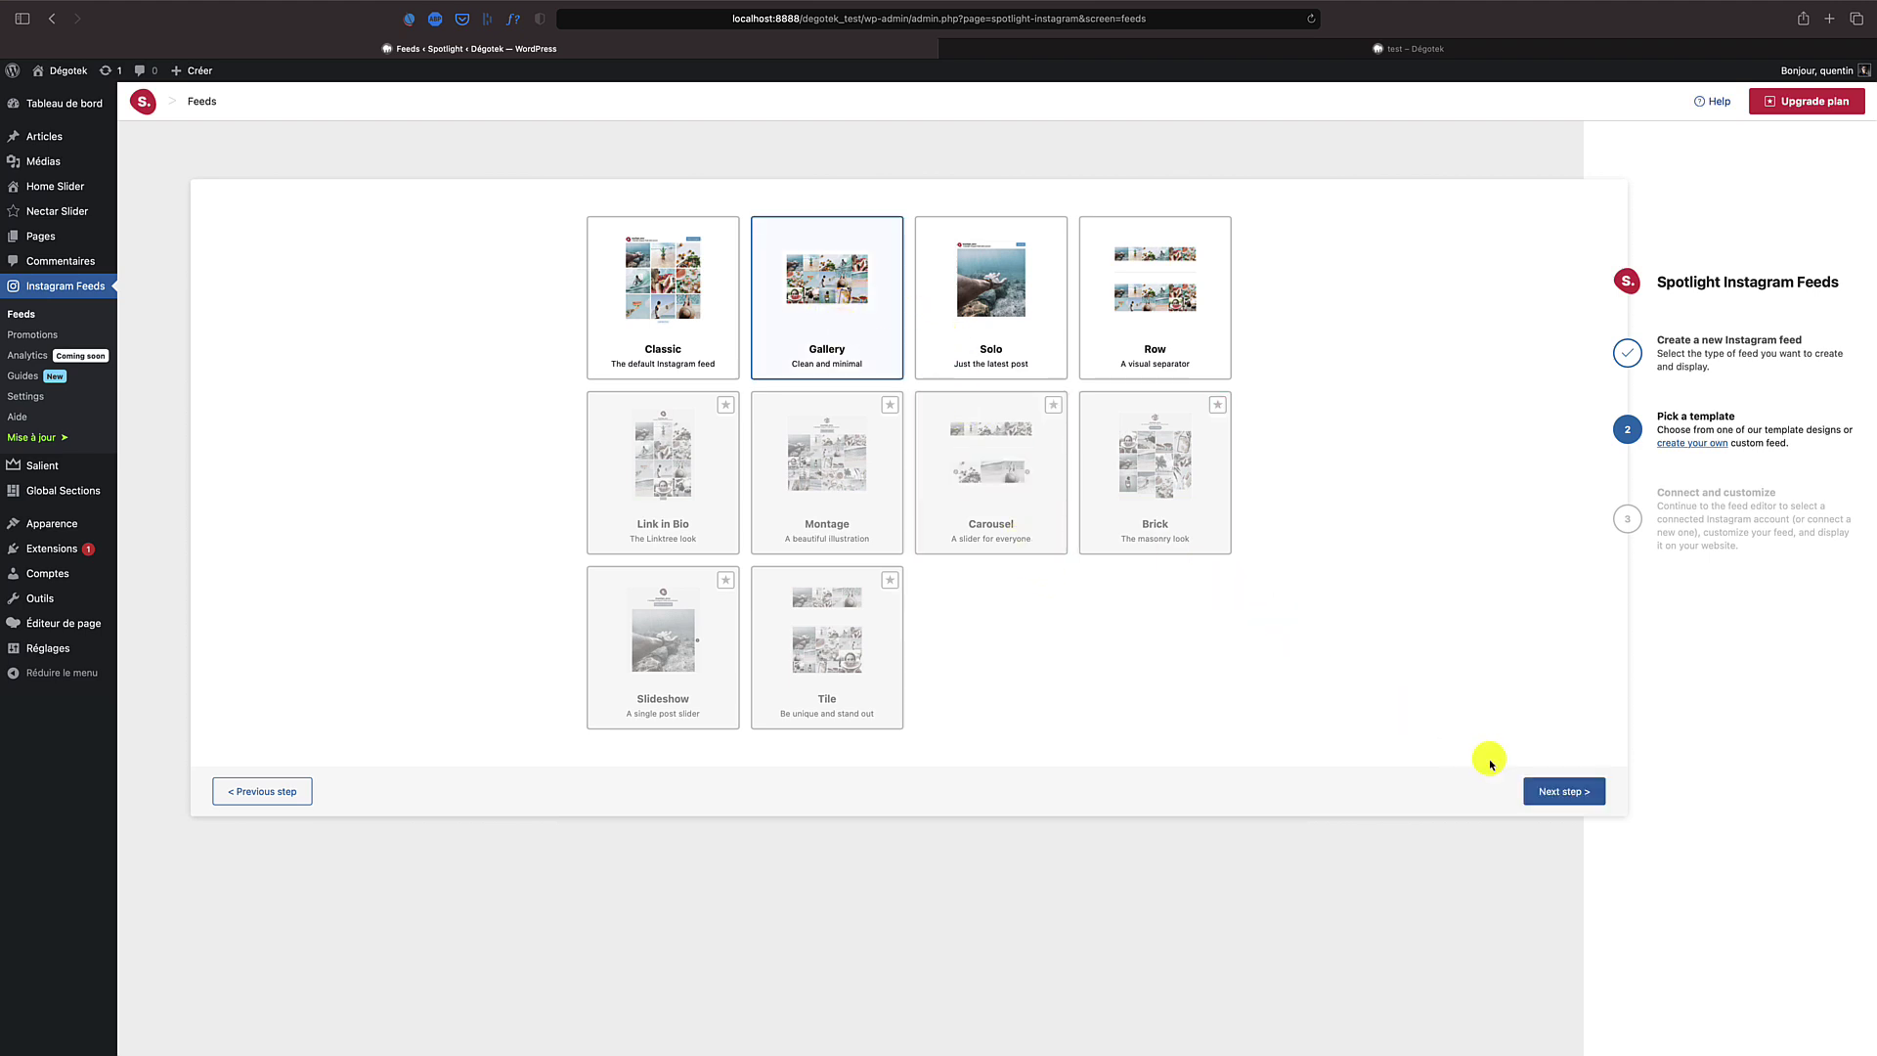
{"action": "left_click", "coordinate": [1542, 794]}
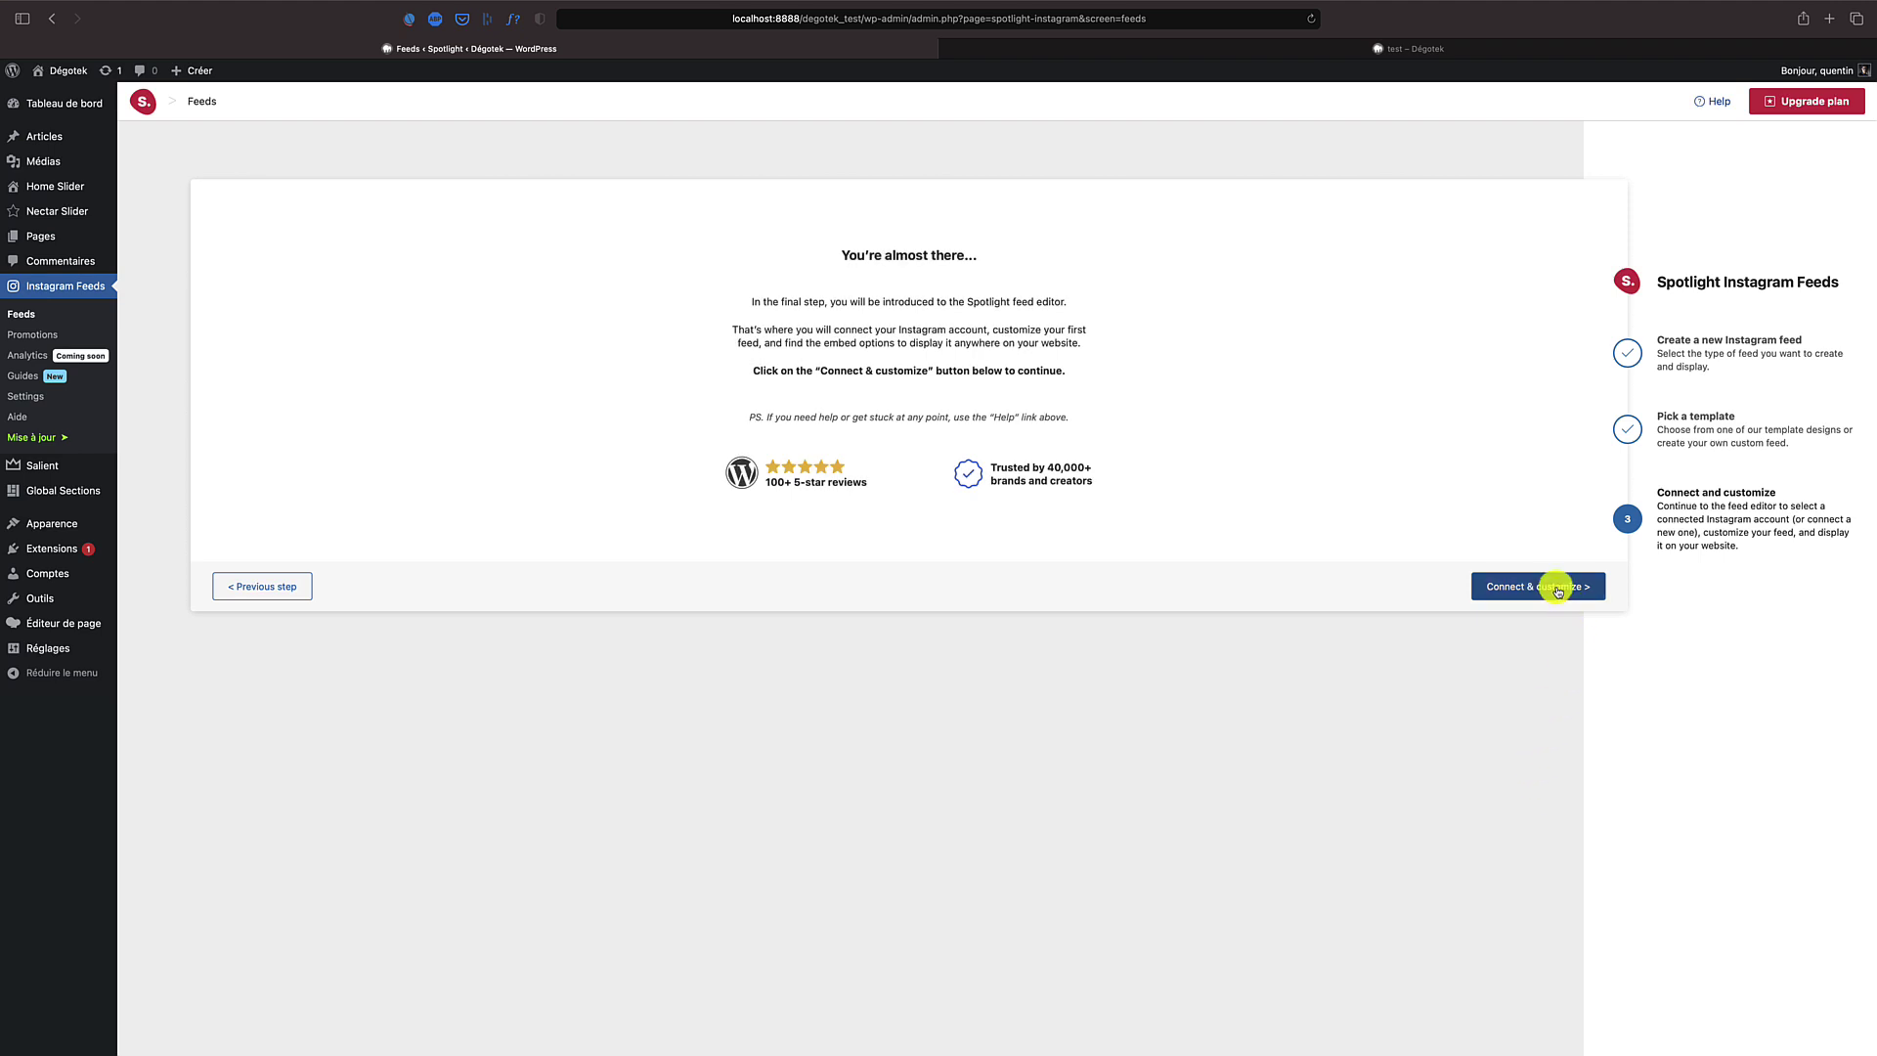
{"action": "left_click", "coordinate": [1557, 588]}
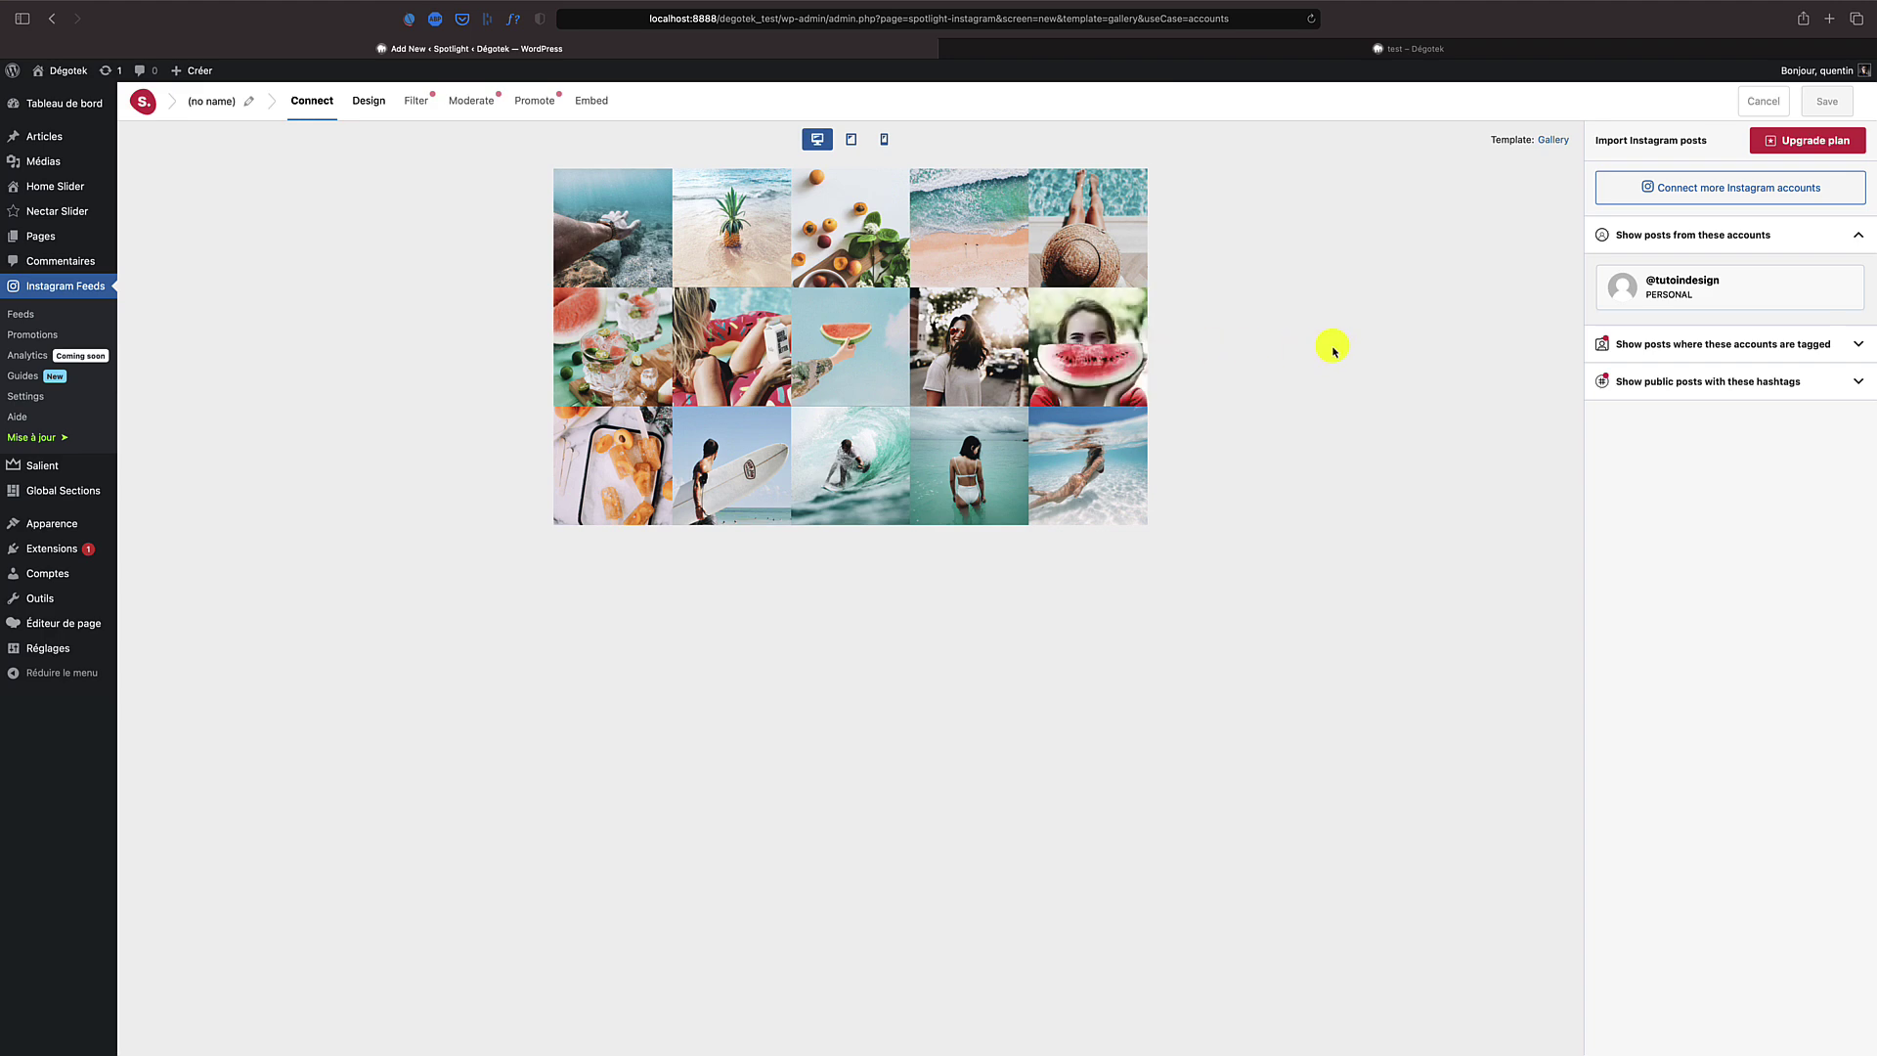
{"action": "left_click", "coordinate": [1622, 313]}
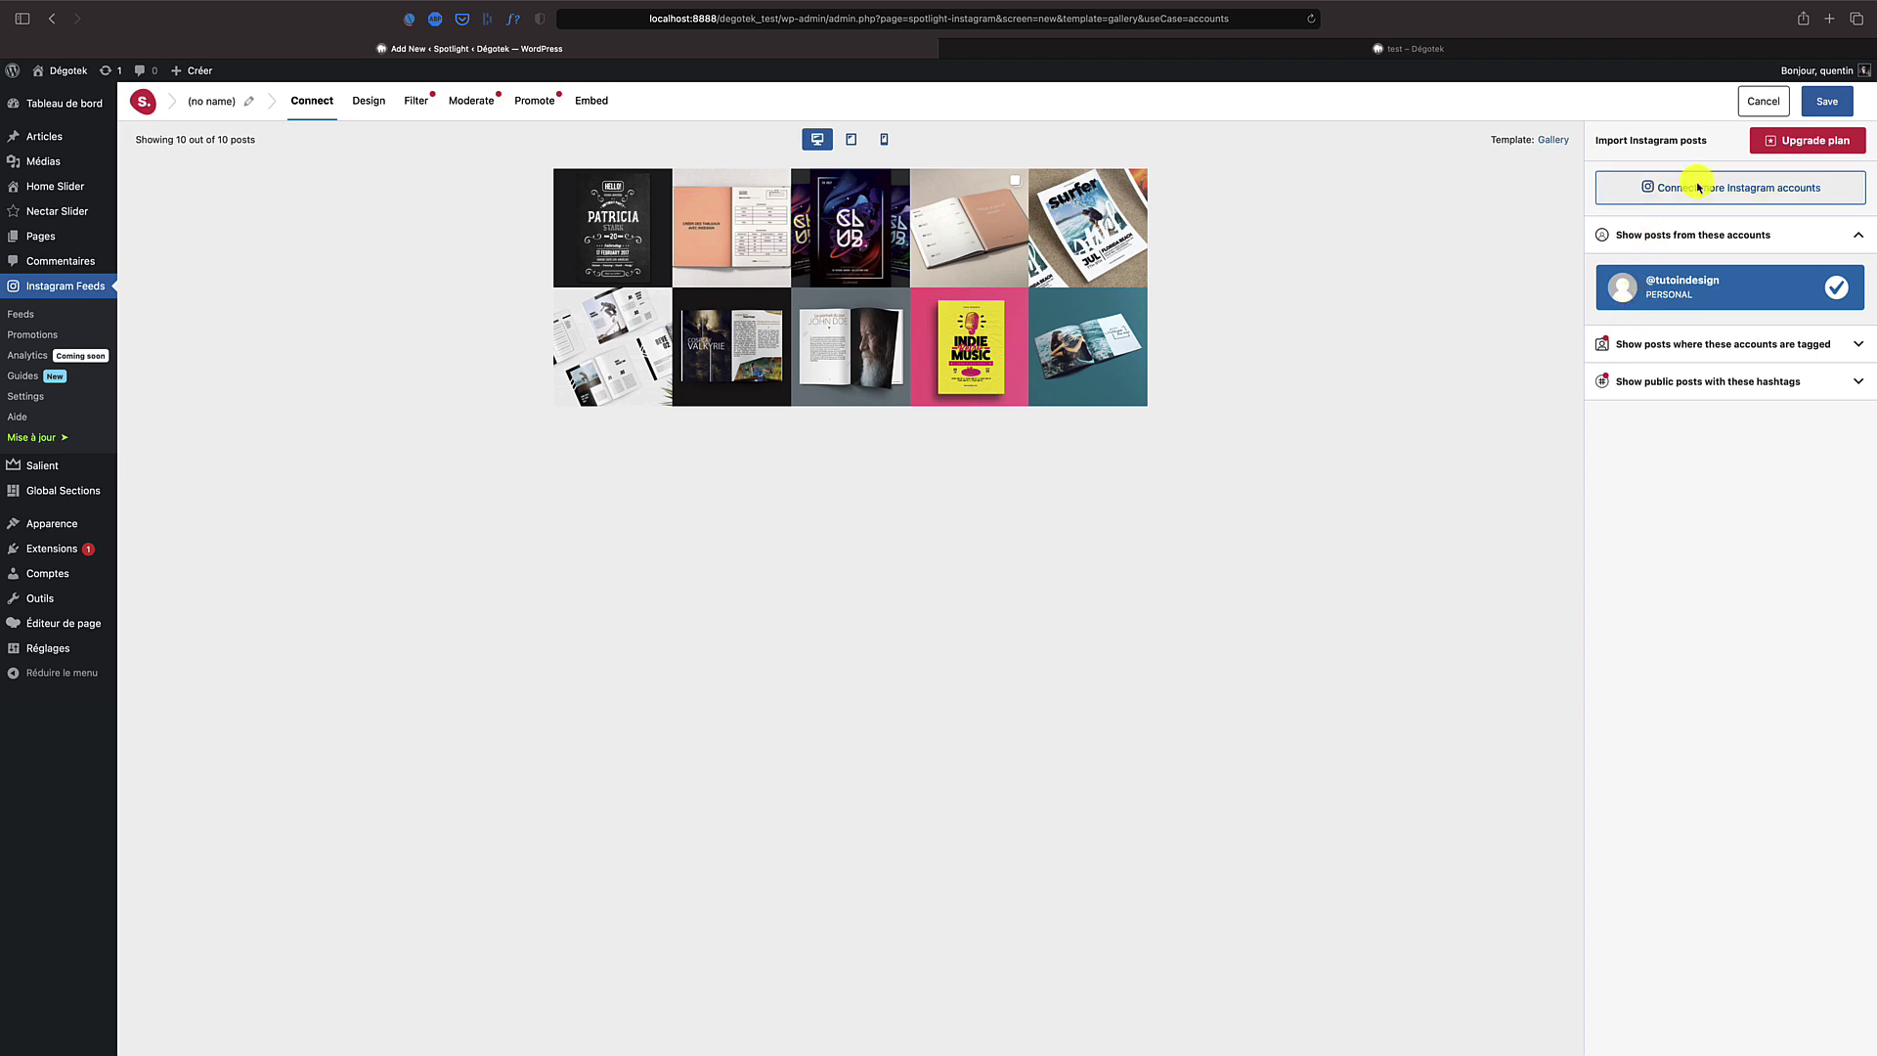
{"action": "left_click", "coordinate": [1826, 102]}
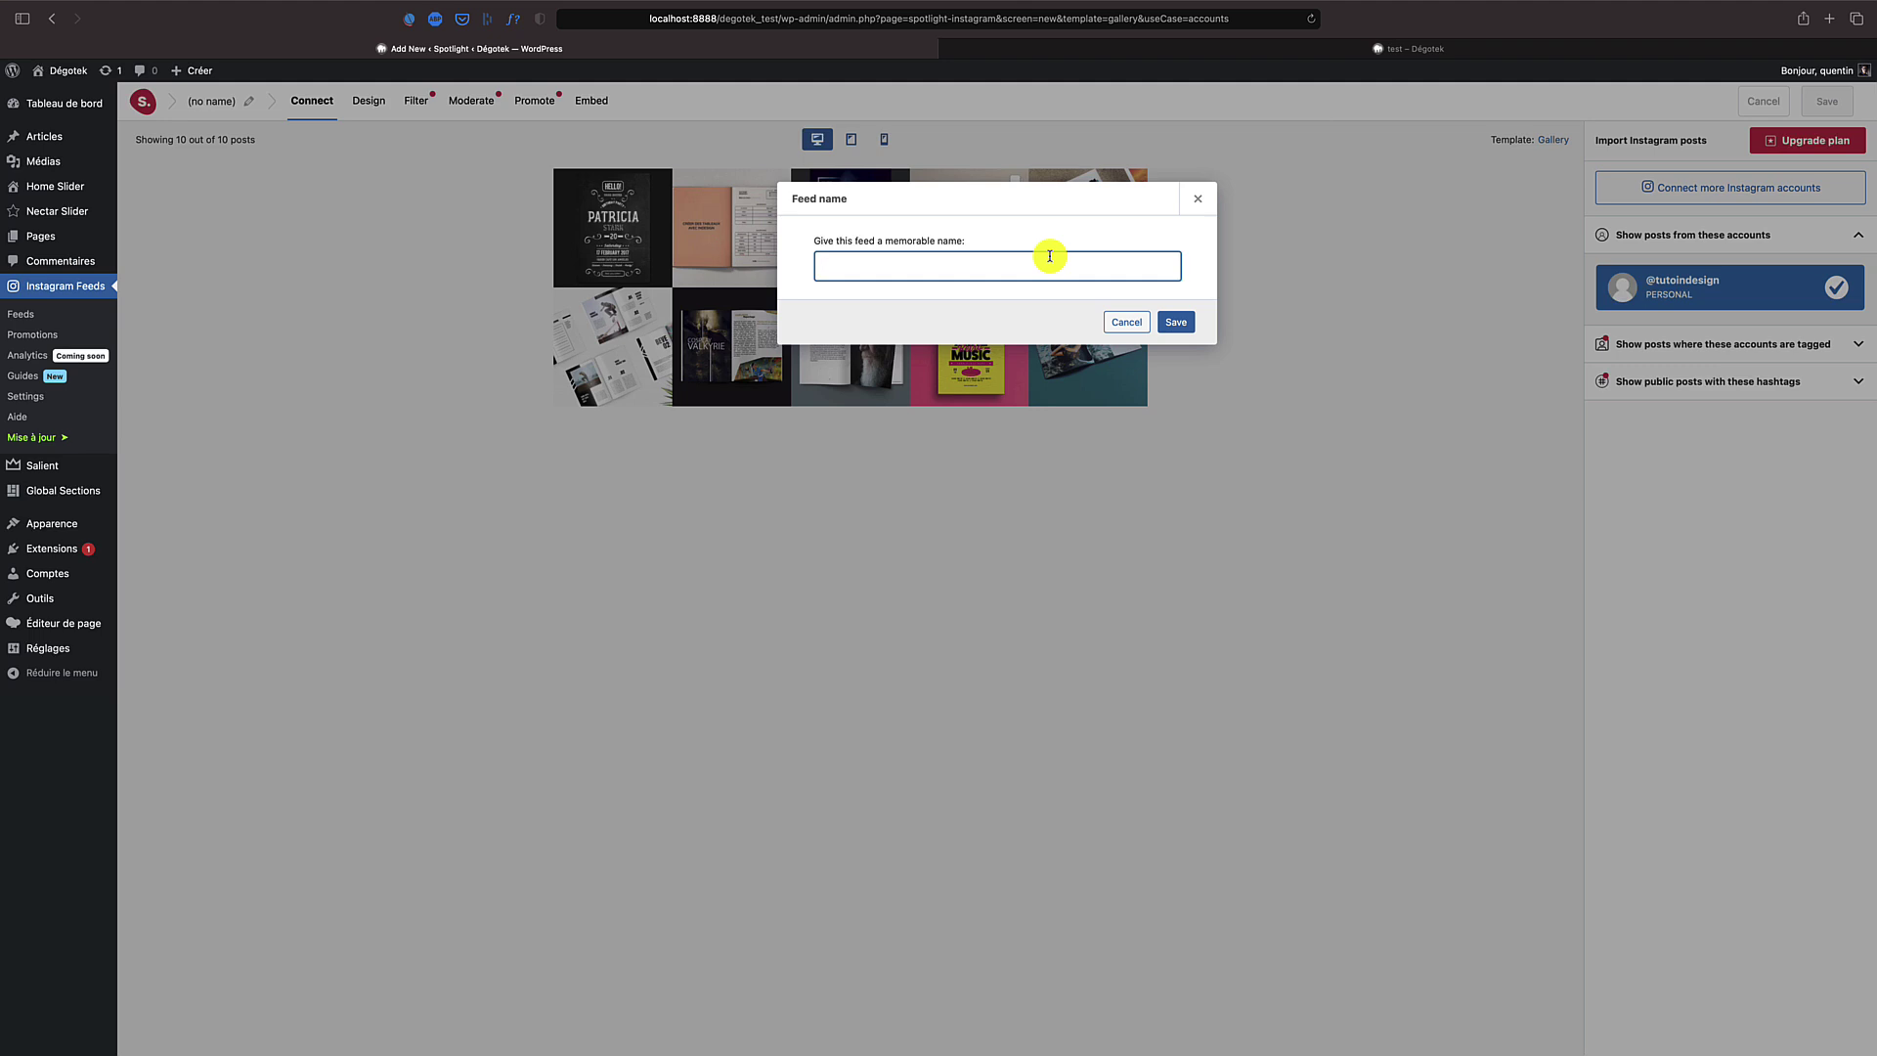
{"action": "type", "text": "test 2"}
{"action": "left_click", "coordinate": [1177, 323]}
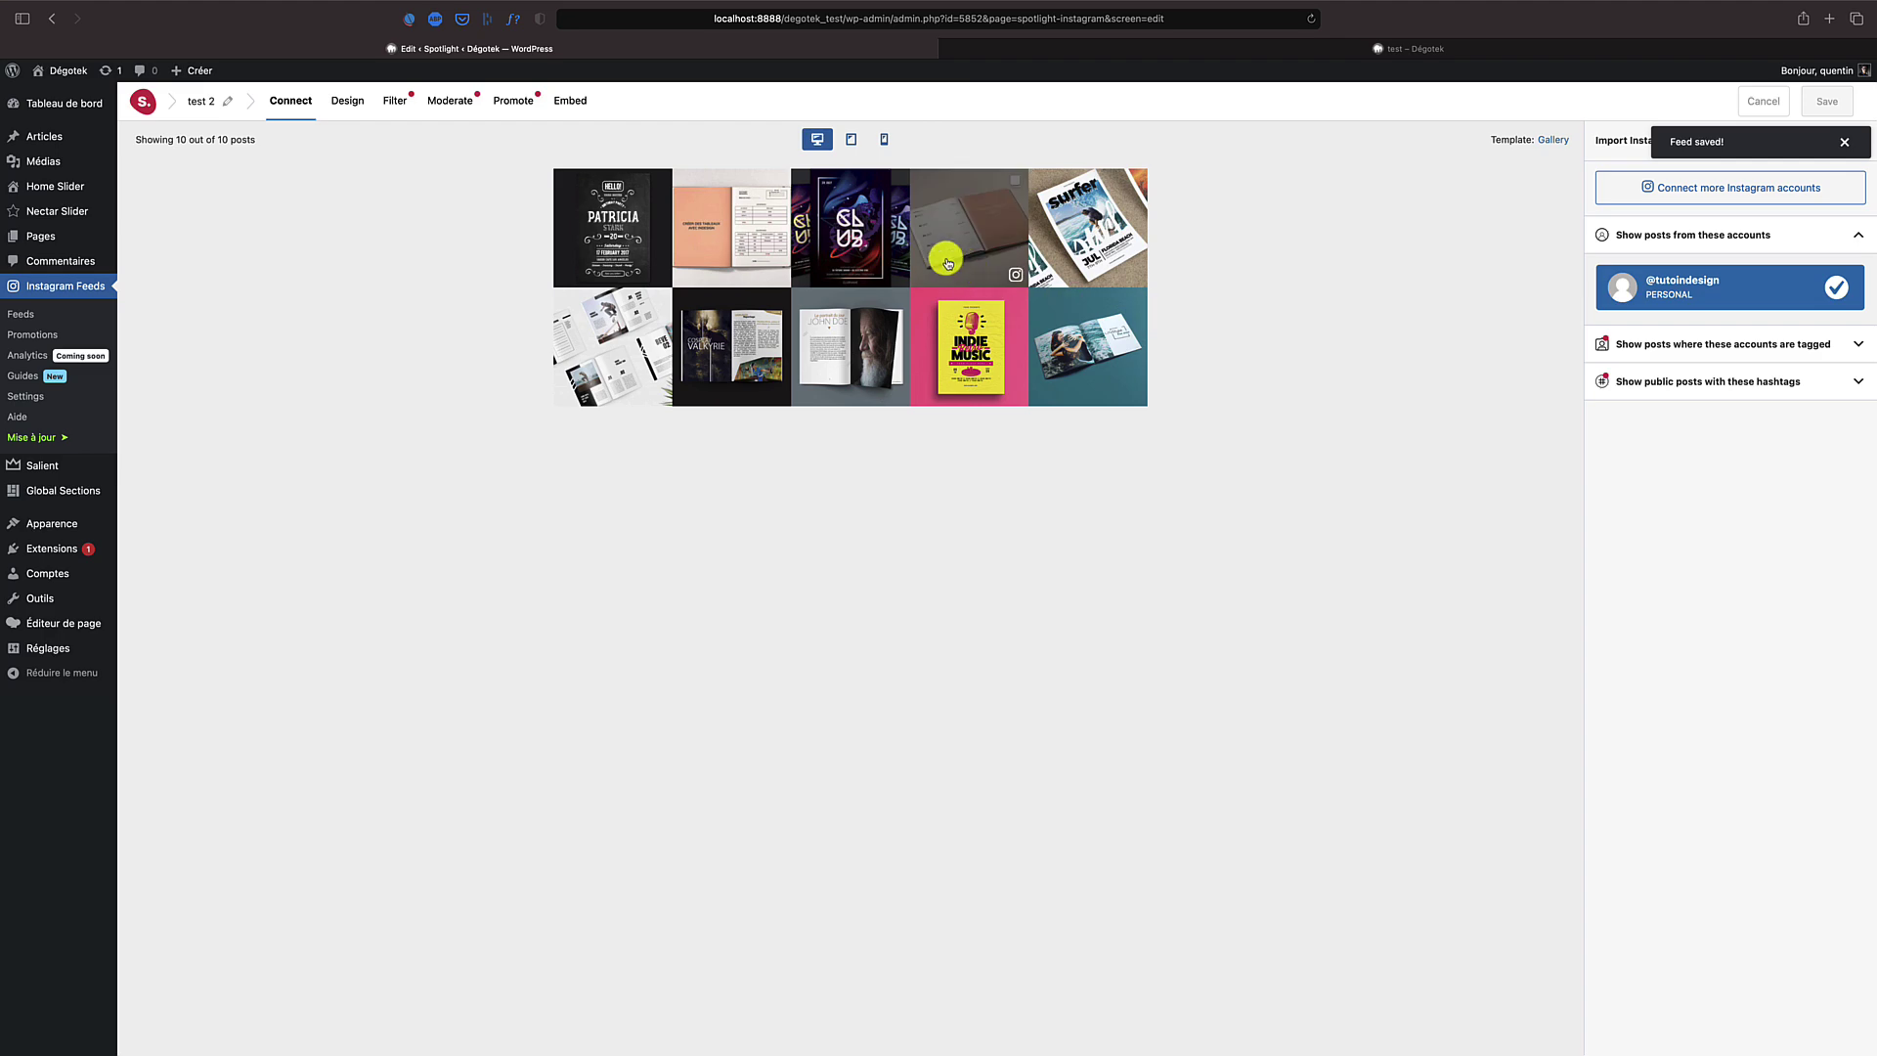
Step: Review the new feed's embed options and the plugin's accounts, configuration and tools settings
{"action": "left_click", "coordinate": [575, 101]}
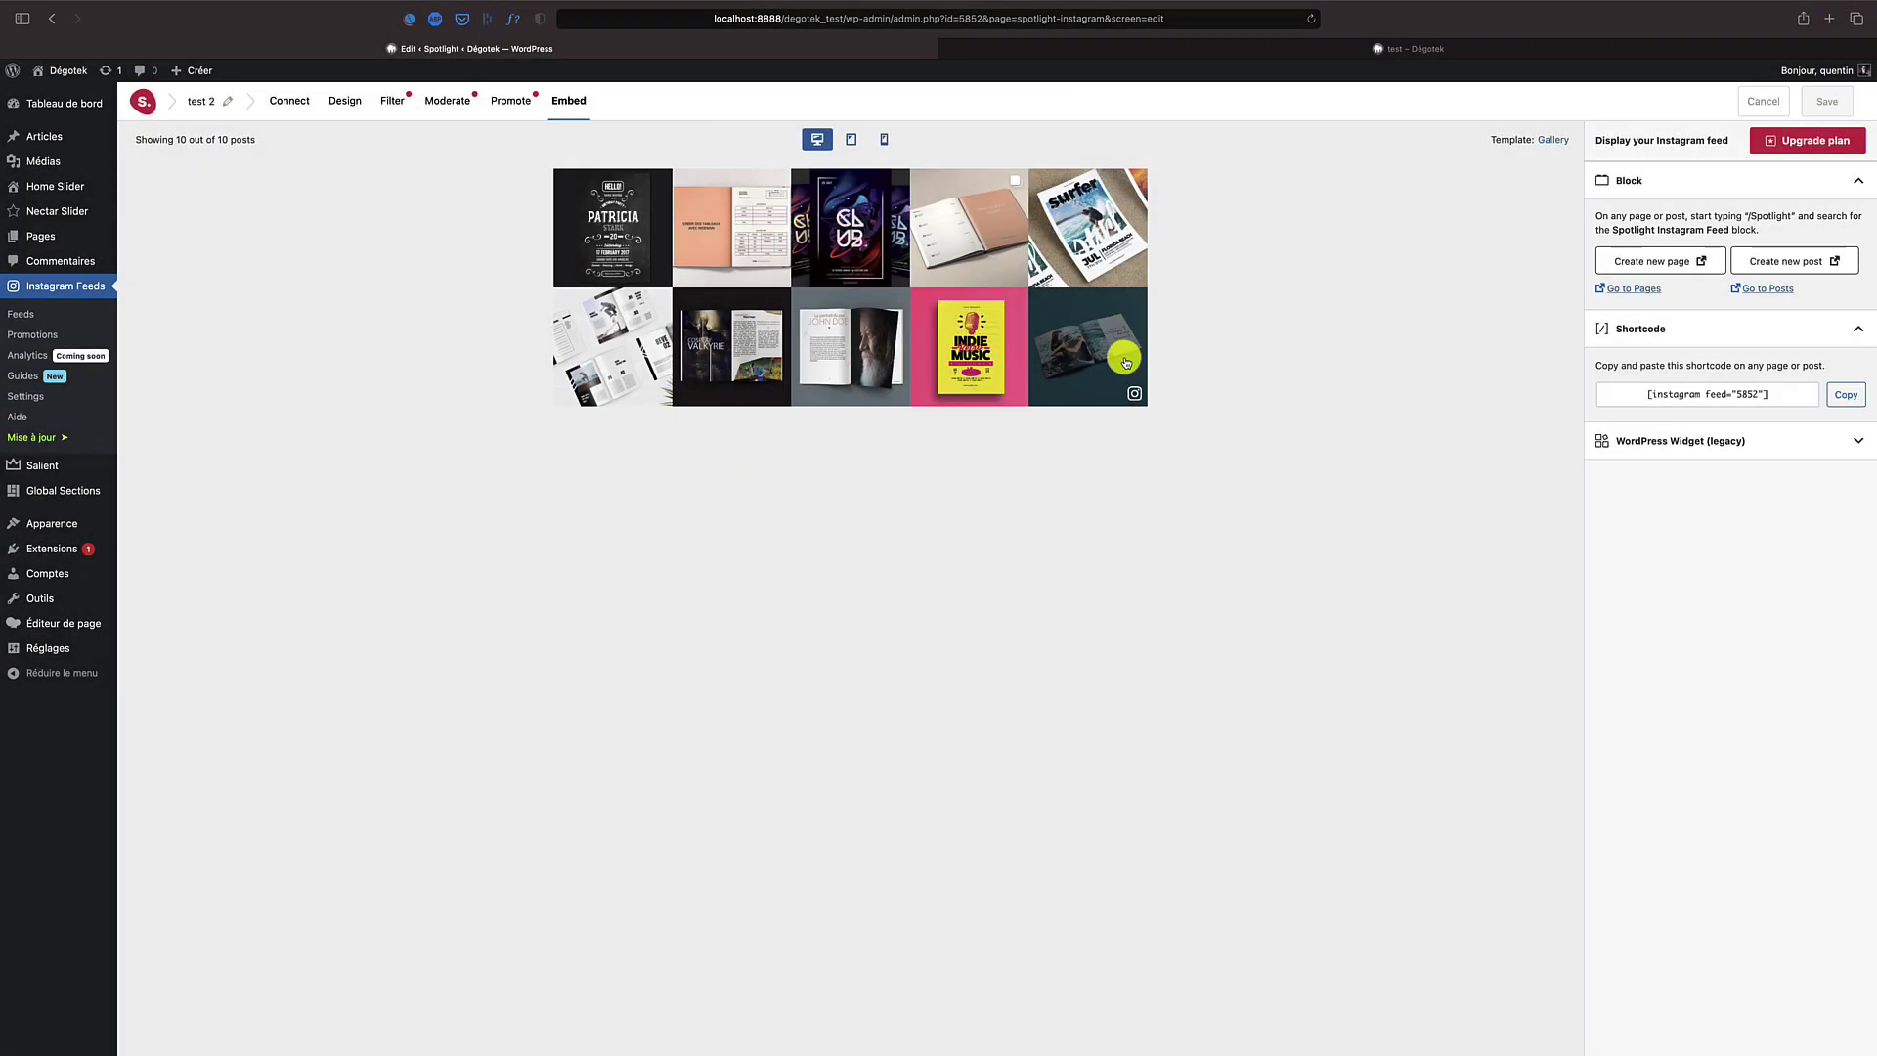
{"action": "left_click", "coordinate": [46, 399]}
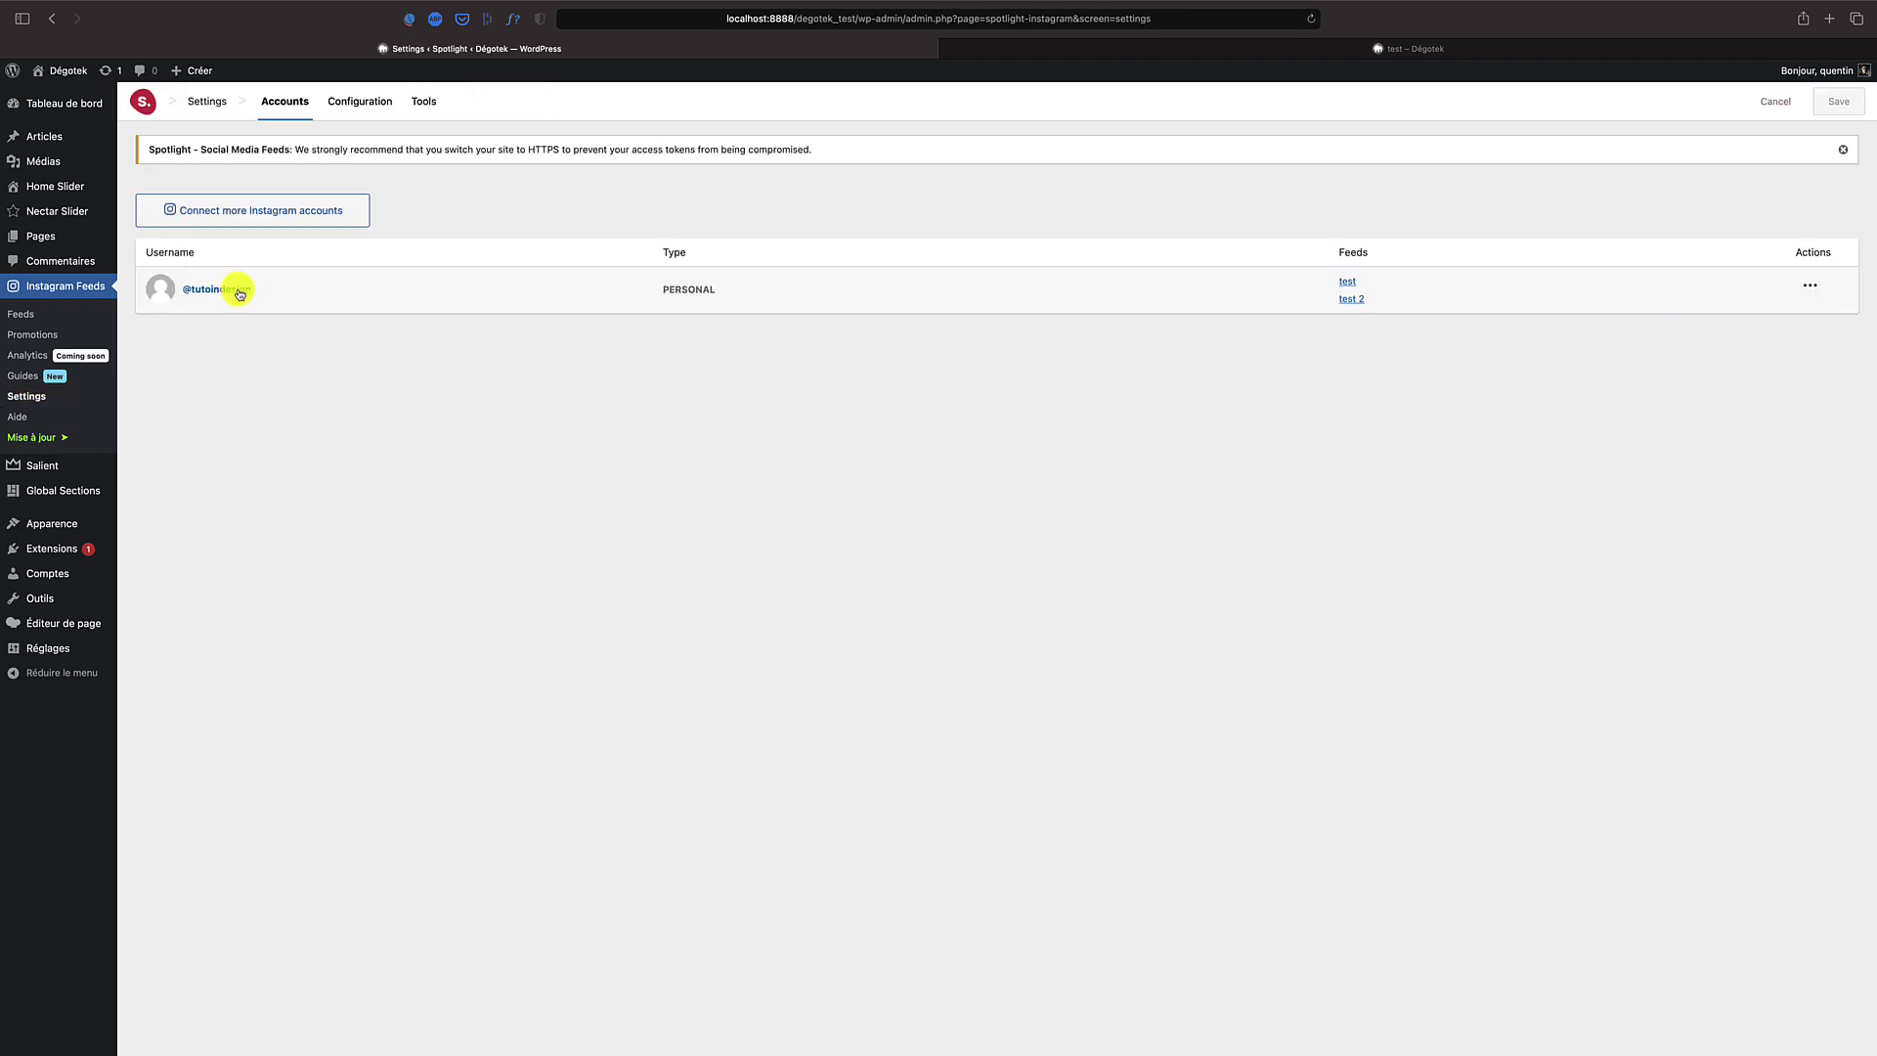
{"action": "left_click", "coordinate": [361, 104]}
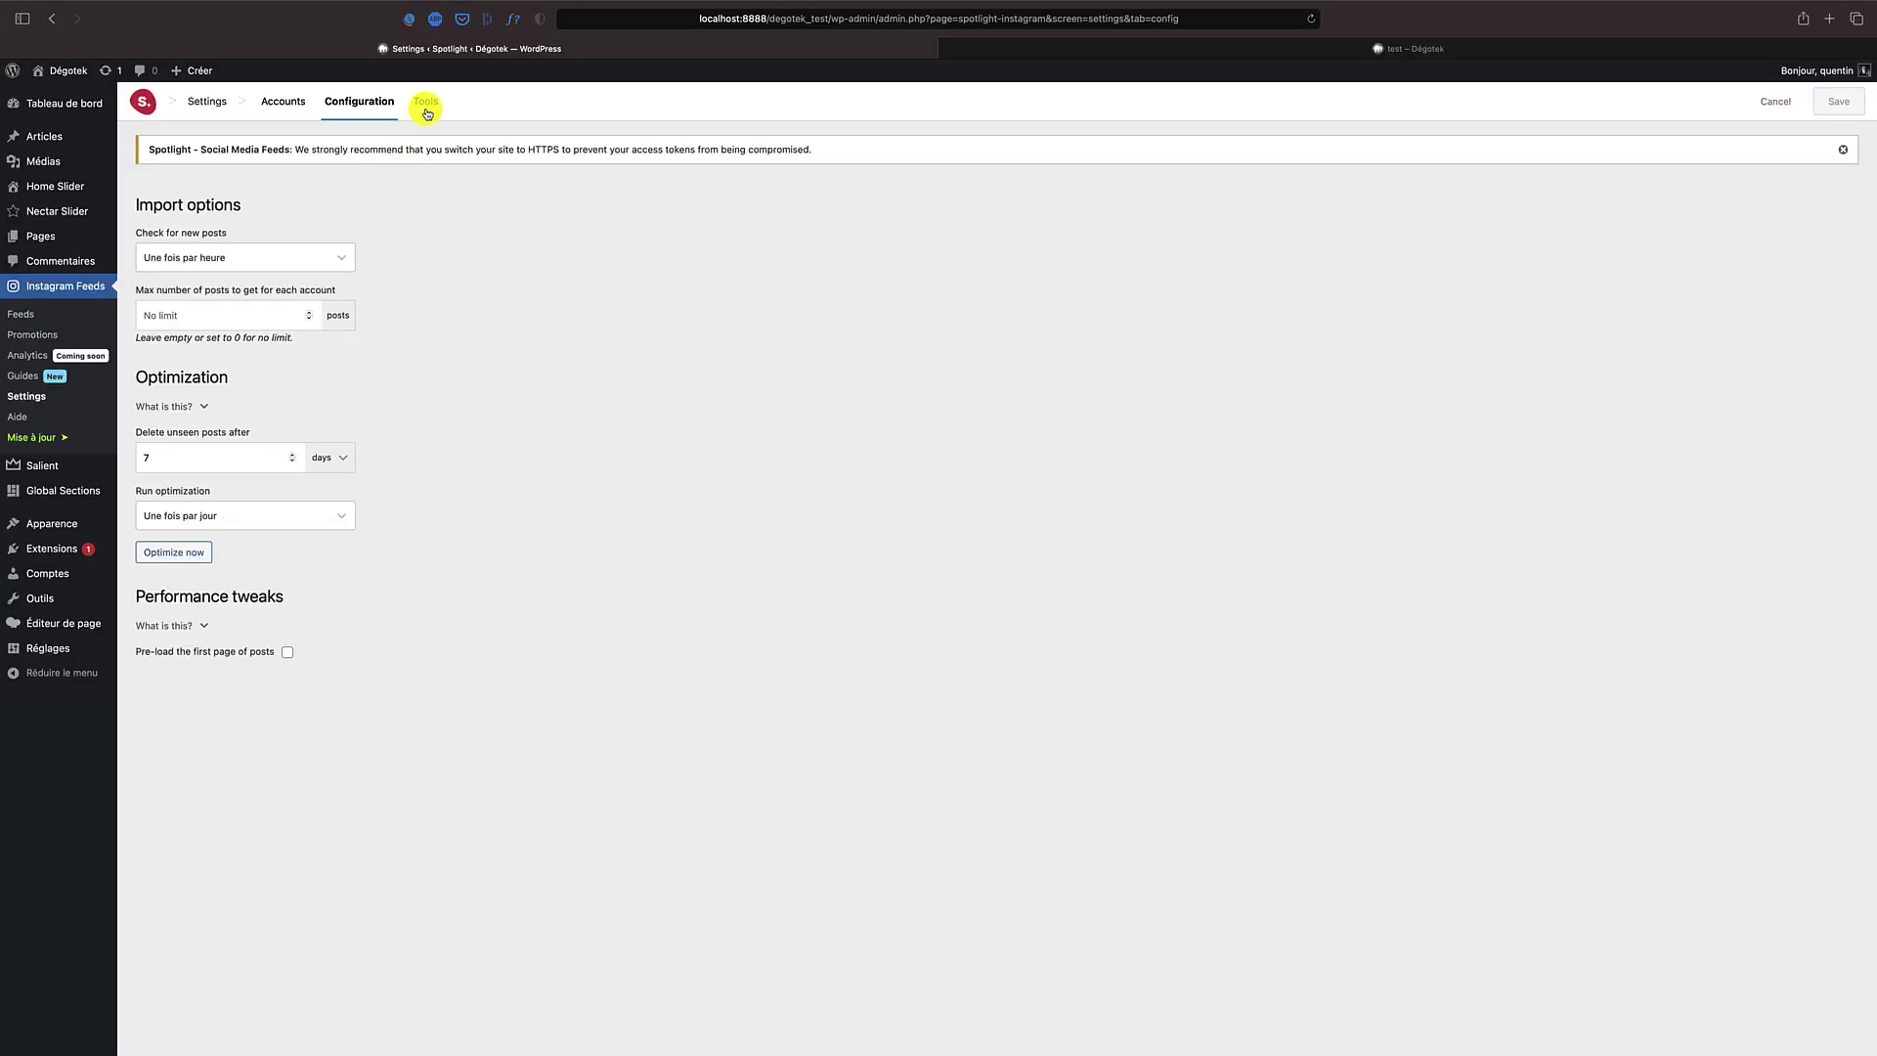
{"action": "left_click", "coordinate": [427, 108]}
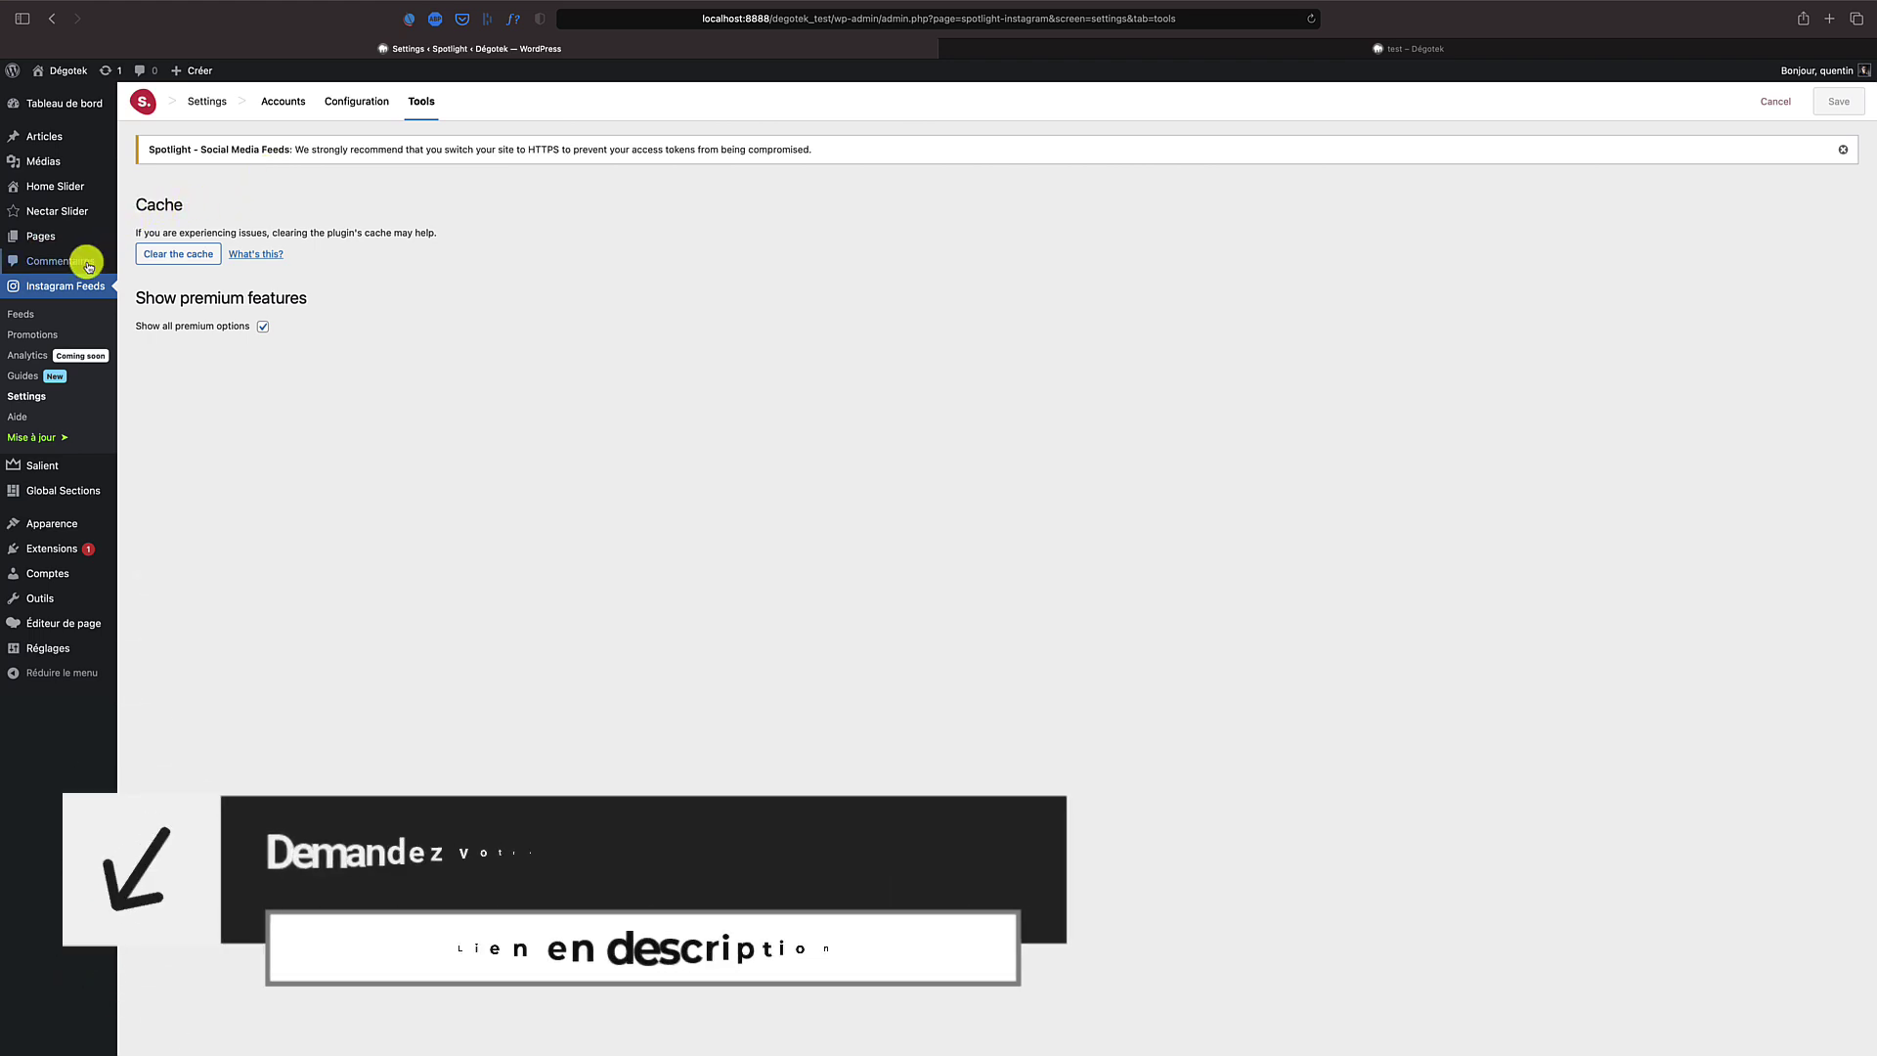
Step: View the plugin's Analytics page and examine the pricing plans on the Spotlight website
{"action": "left_click", "coordinate": [43, 355]}
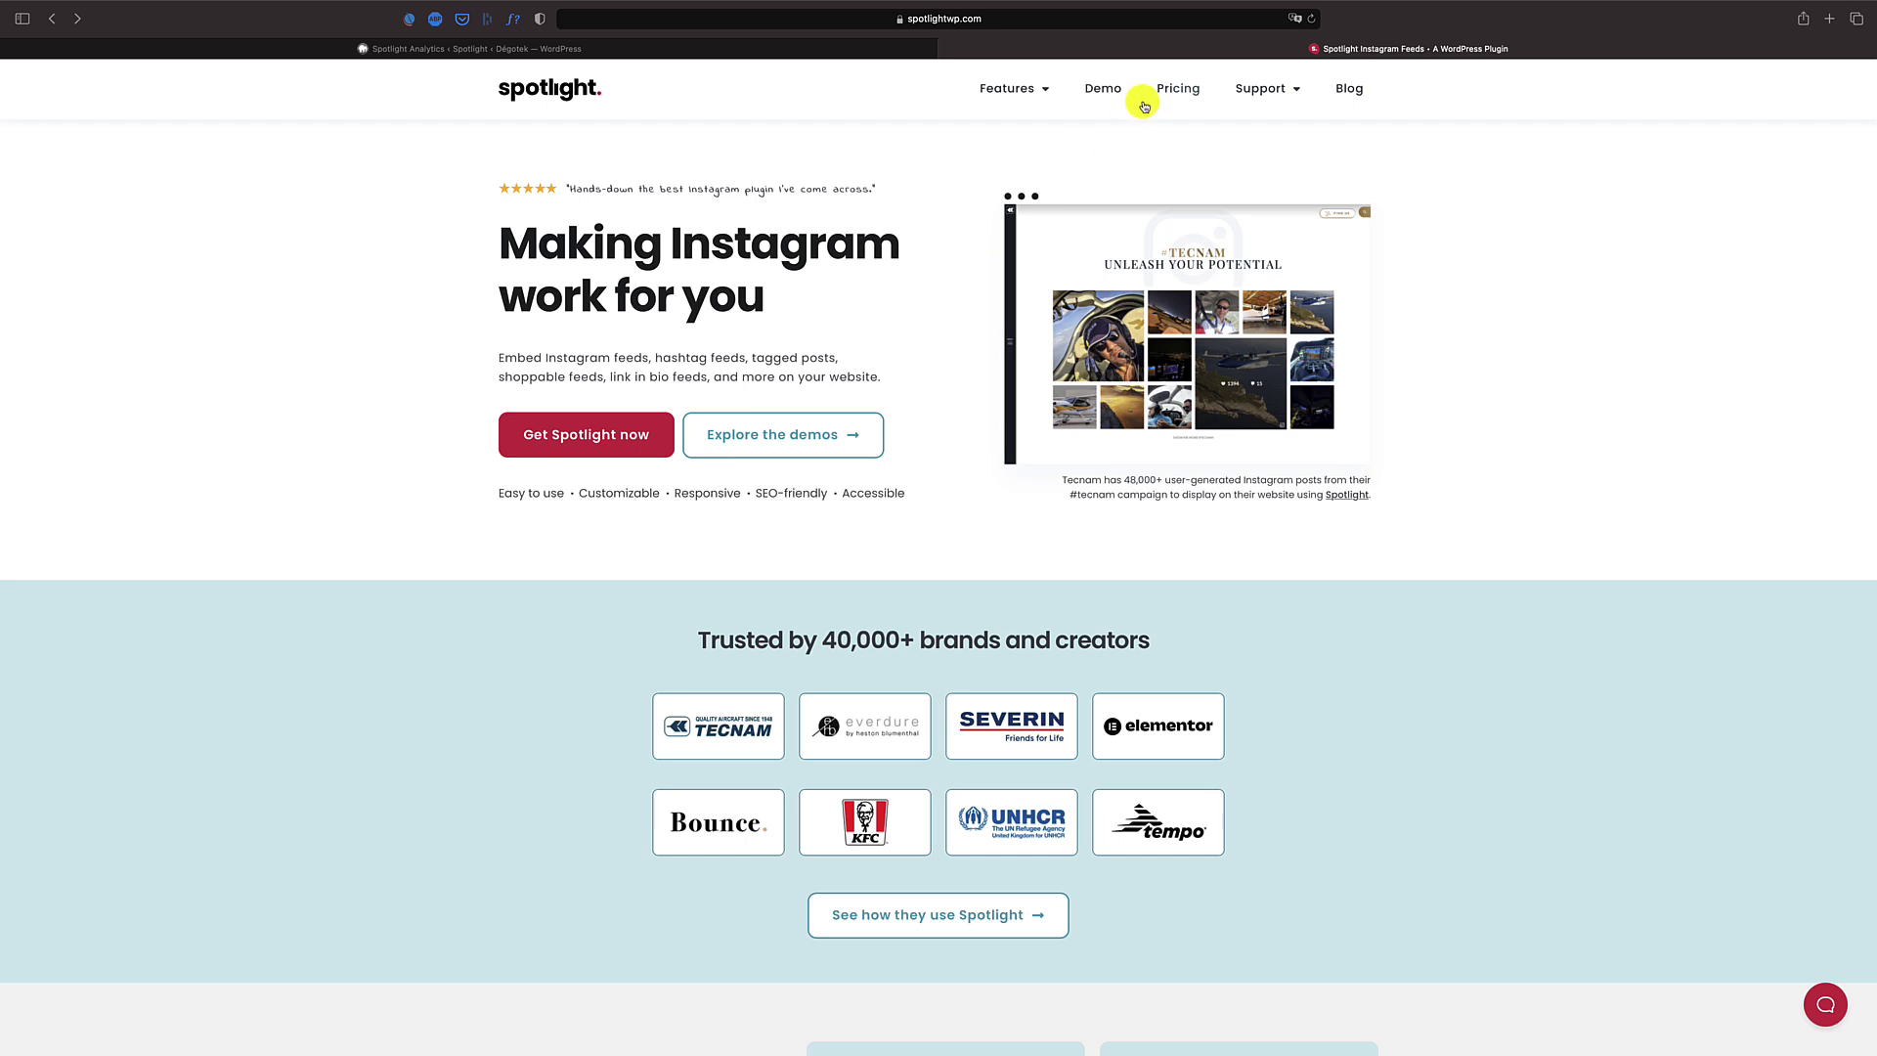
{"action": "left_click", "coordinate": [1100, 93]}
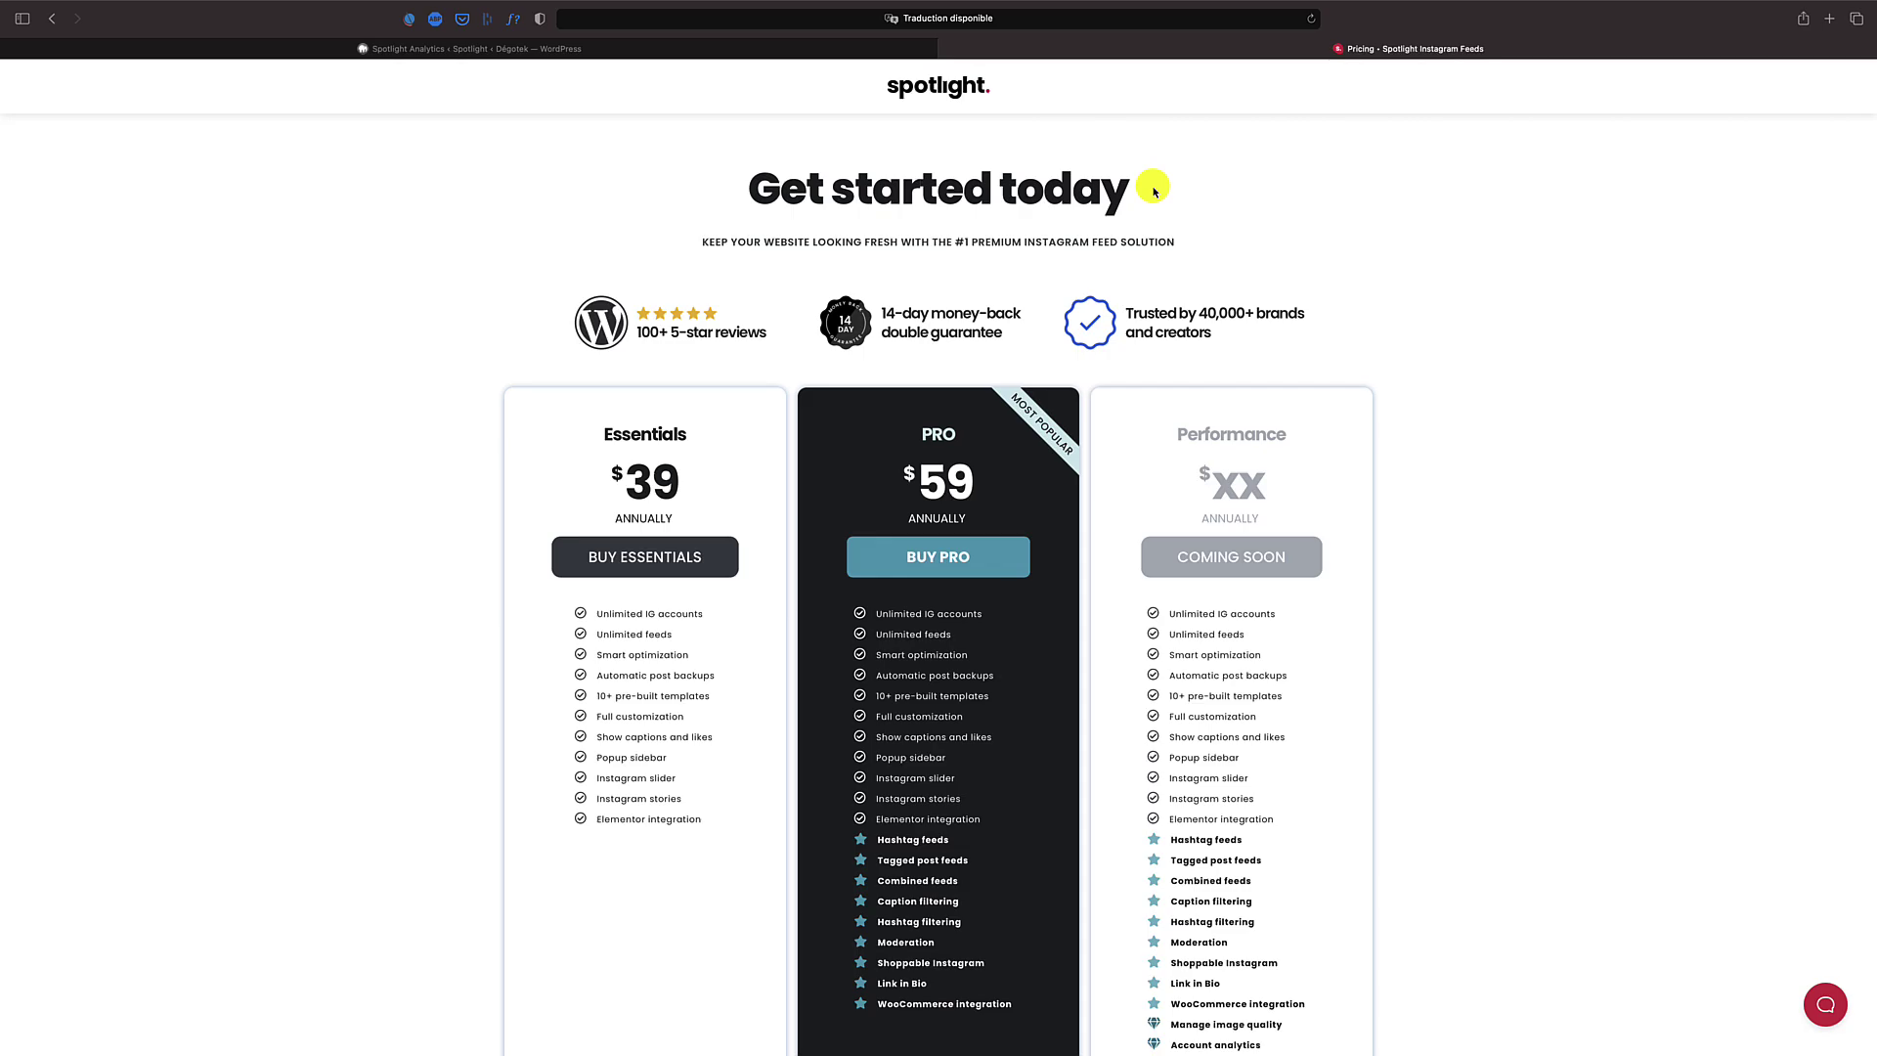
{"action": "scroll", "coordinate": [1144, 191], "scroll_direction": "down", "scroll_amount": 1}
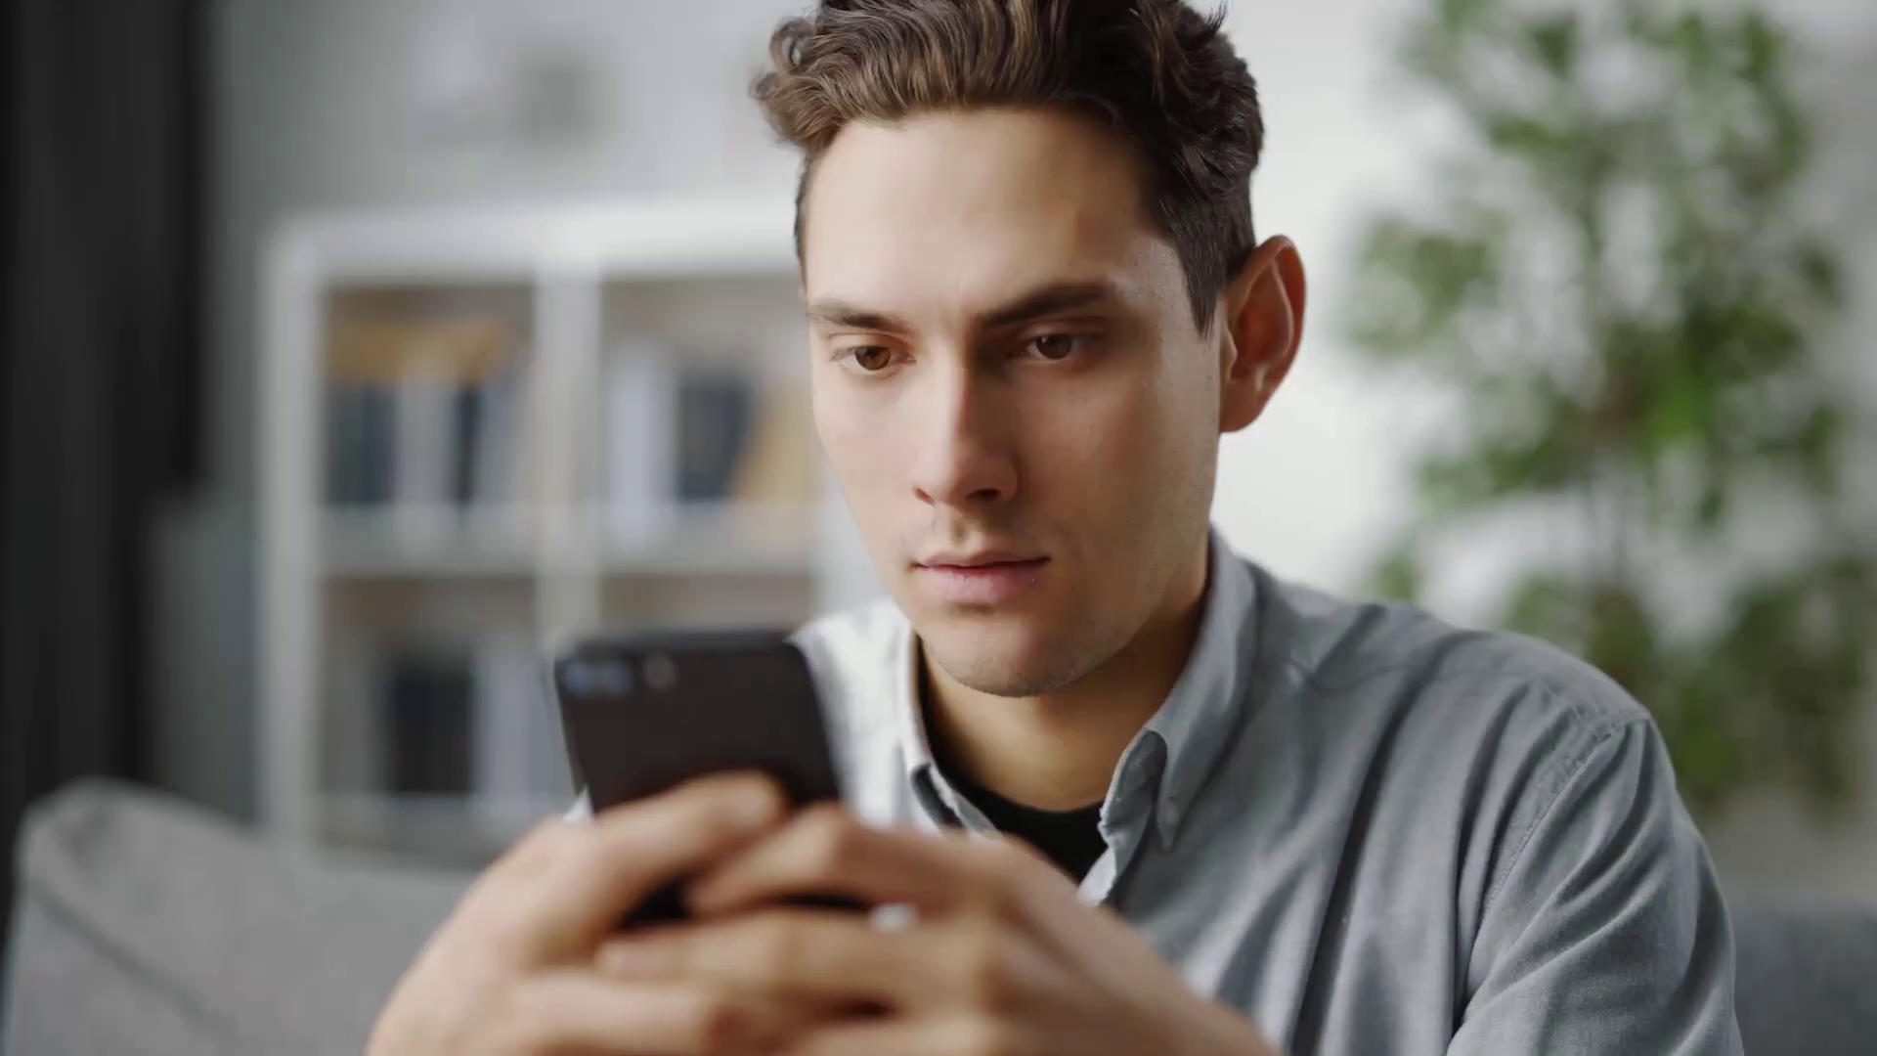